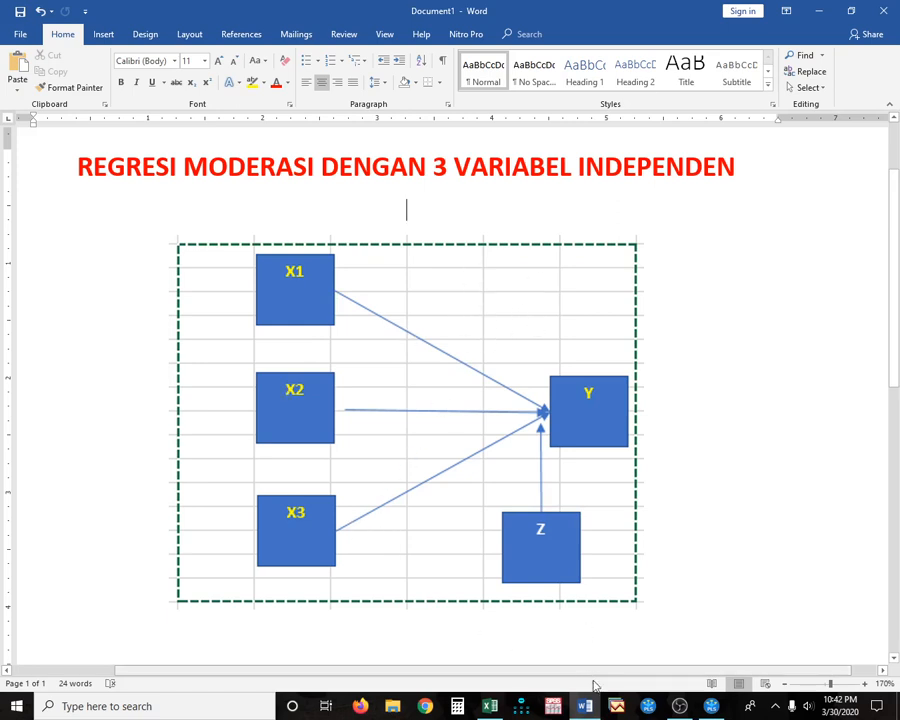
- Switch to Excel, save the research data workbook as CSV UTF-8 (Comma delimited) named Data Penelitian Moderasi 2020.csv, and close it
{"action": "left_click", "coordinate": [490, 706]}
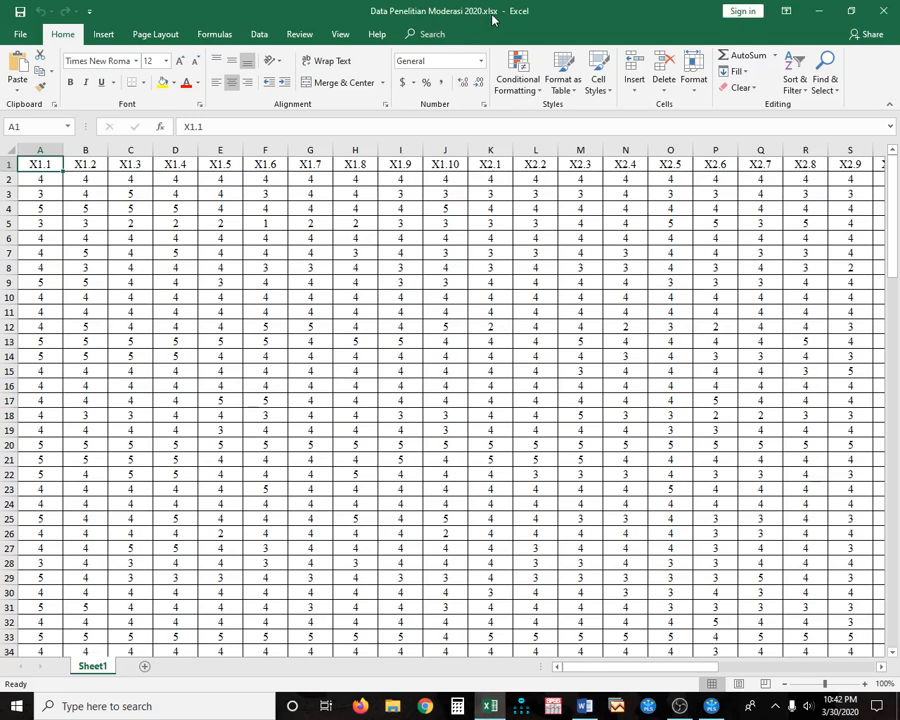
{"action": "left_click", "coordinate": [20, 34]}
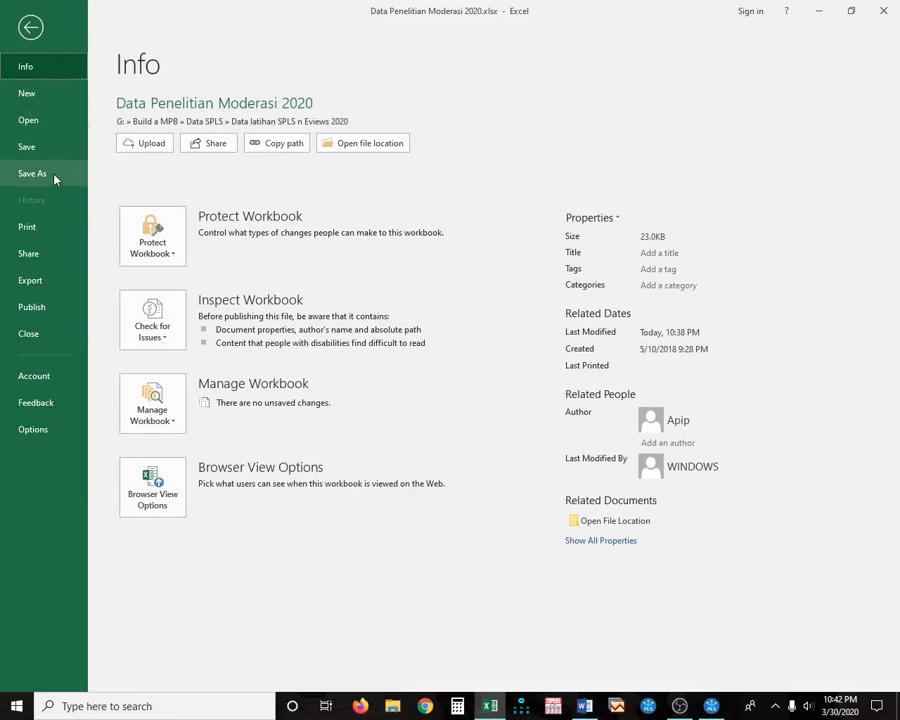
{"action": "left_click", "coordinate": [55, 176]}
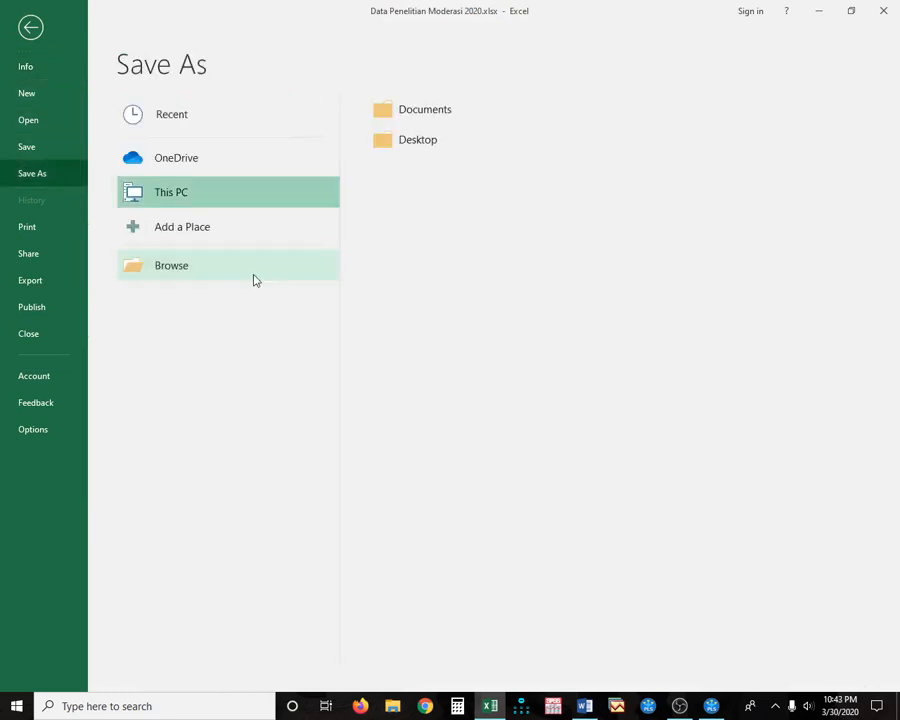
{"action": "left_click", "coordinate": [255, 280]}
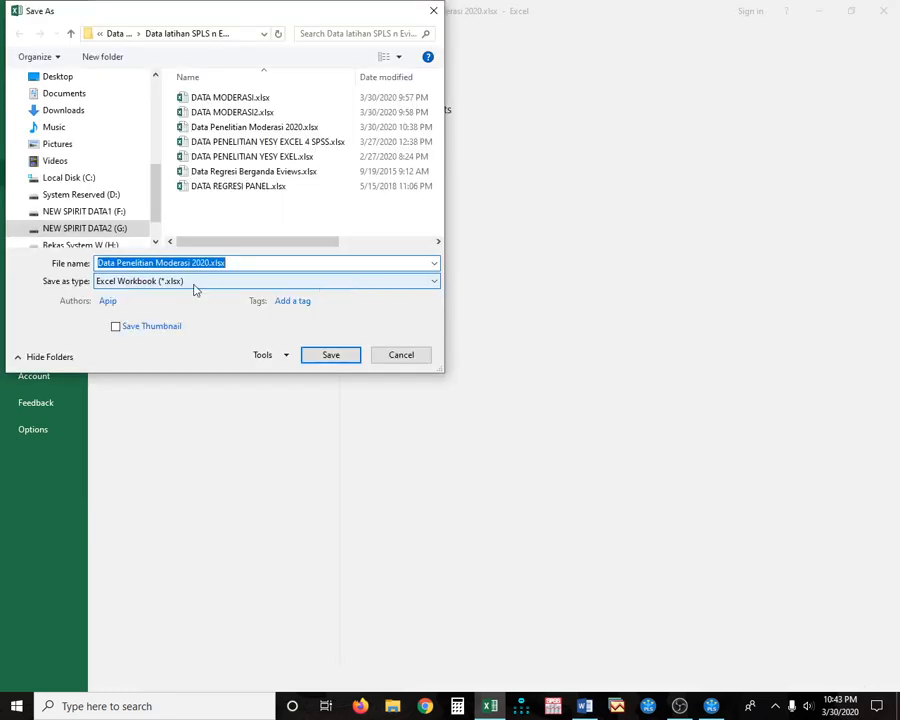
{"action": "left_click", "coordinate": [195, 284]}
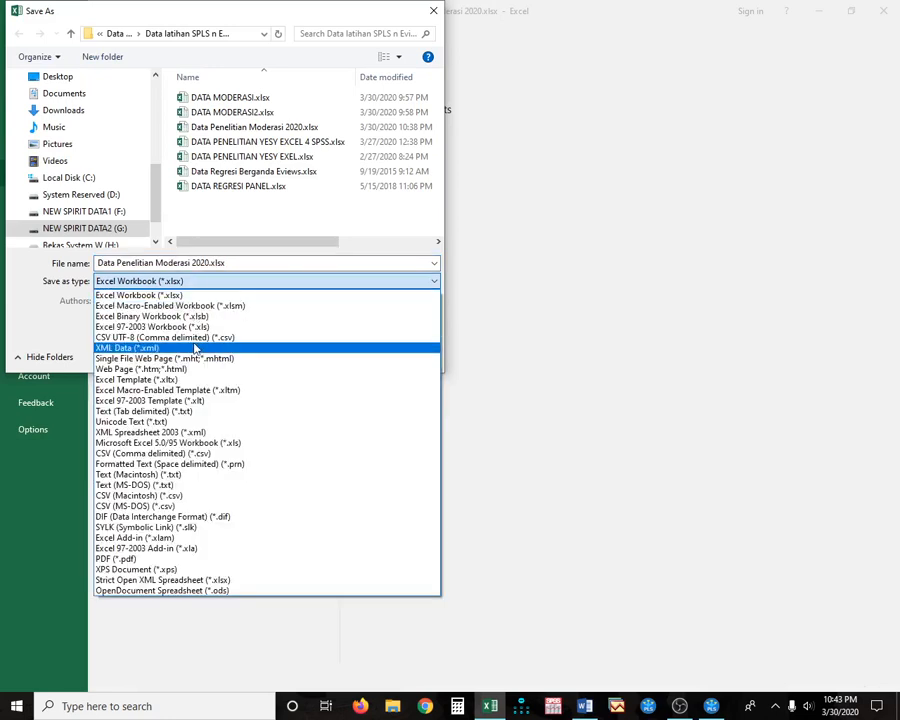
{"action": "left_click", "coordinate": [194, 339]}
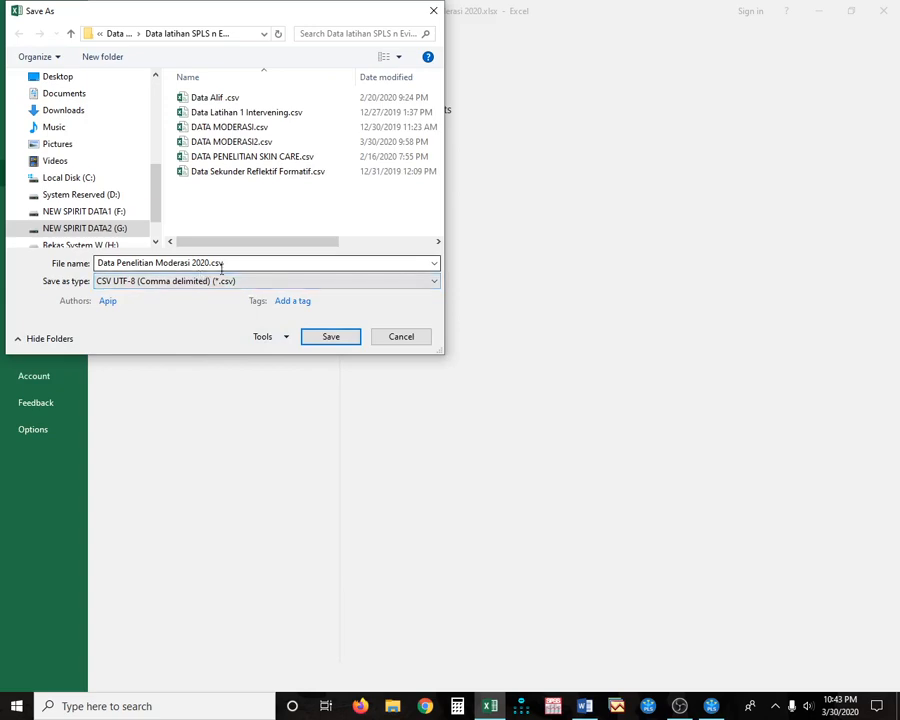
{"action": "left_click", "coordinate": [330, 339]}
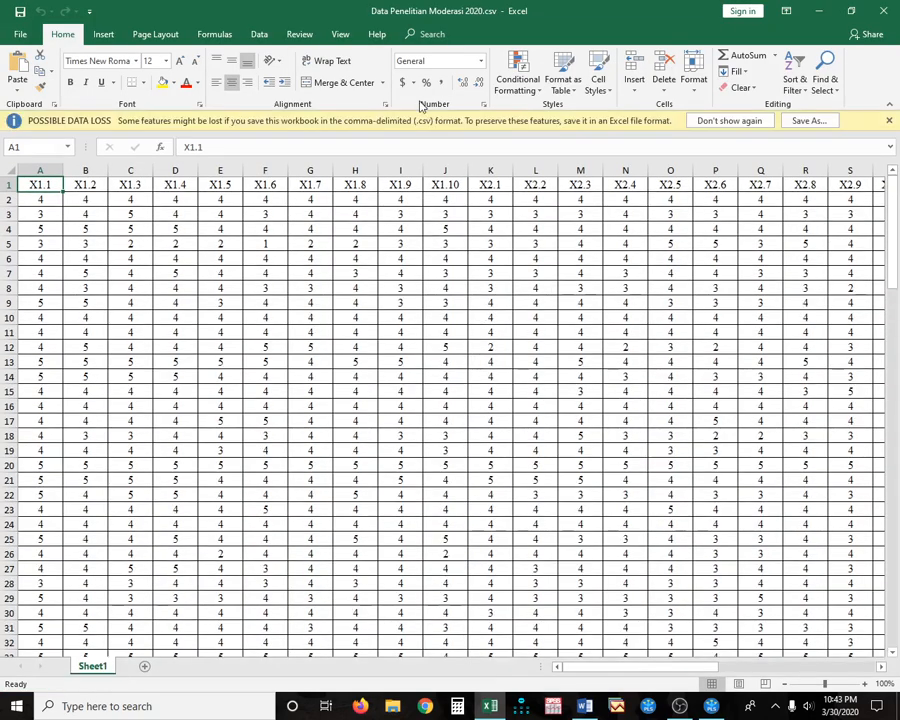
{"action": "left_click", "coordinate": [893, 12]}
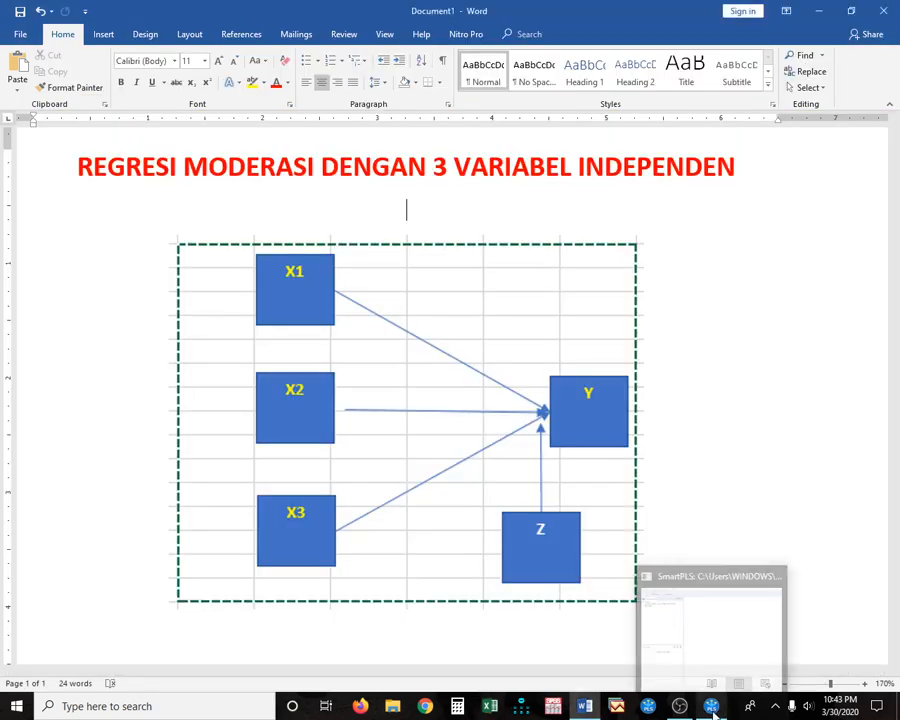
- Switch to SmartPLS and create a new project named Penelitian Tiga V Moderasi
{"action": "left_click", "coordinate": [712, 708]}
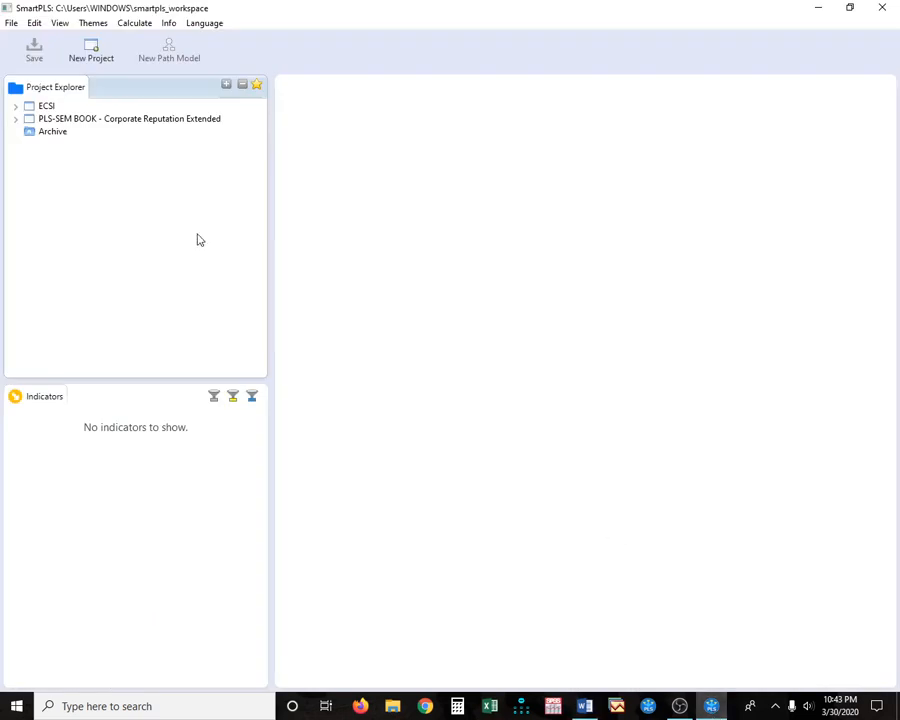
{"action": "left_click", "coordinate": [11, 23]}
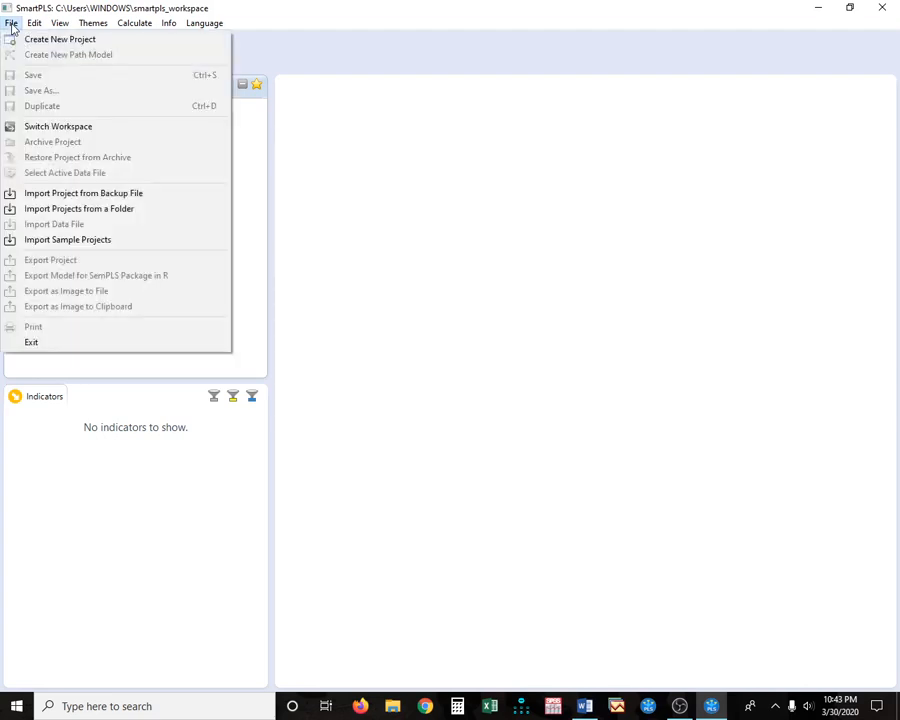
{"action": "left_click", "coordinate": [38, 40]}
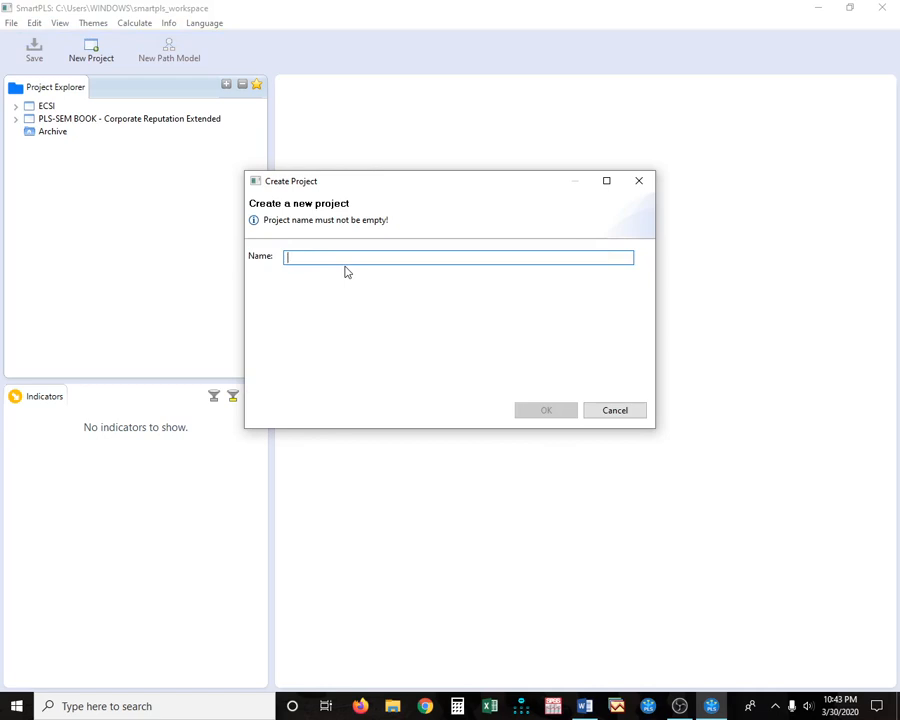
{"action": "type", "text": "pENE"}
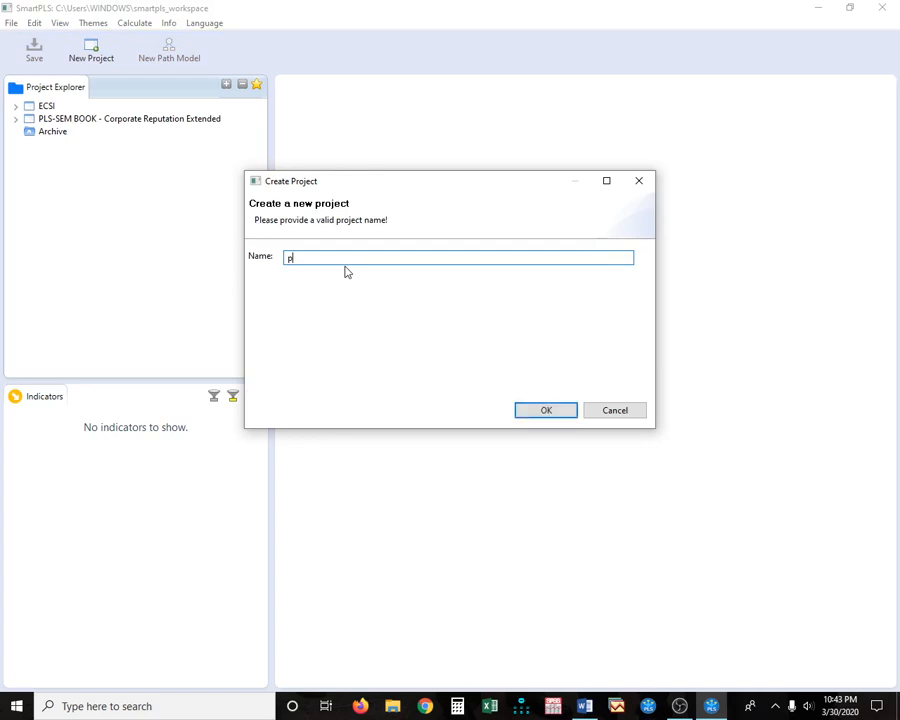
{"action": "key", "text": "BackSpace"}
{"action": "key", "text": "BackSpace"}
{"action": "key", "text": "BackSpace"}
{"action": "key", "text": "BackSpace"}
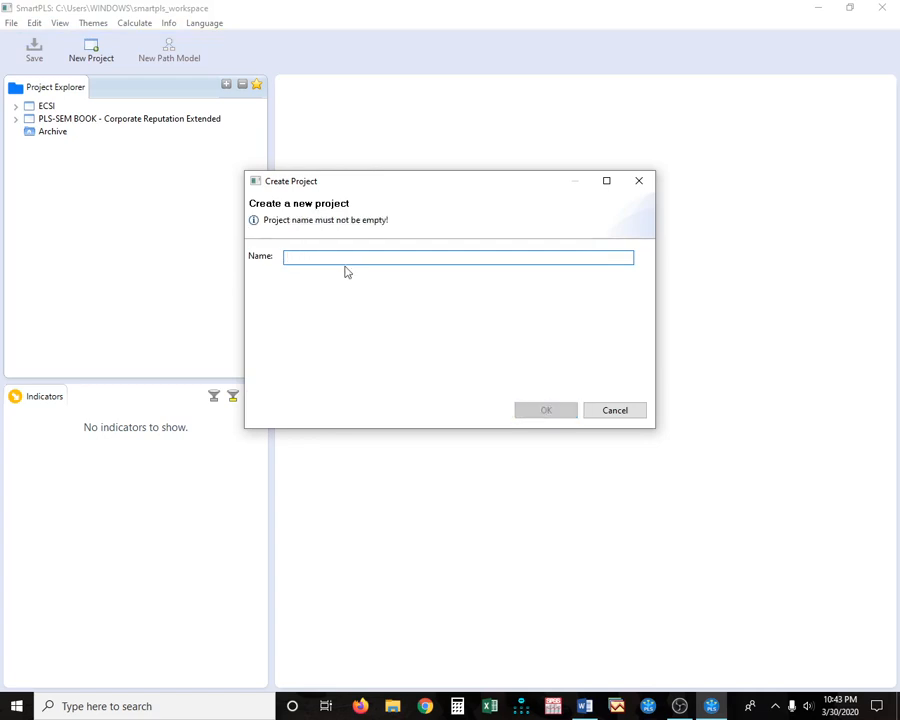
{"action": "type", "text": "penelitian M"}
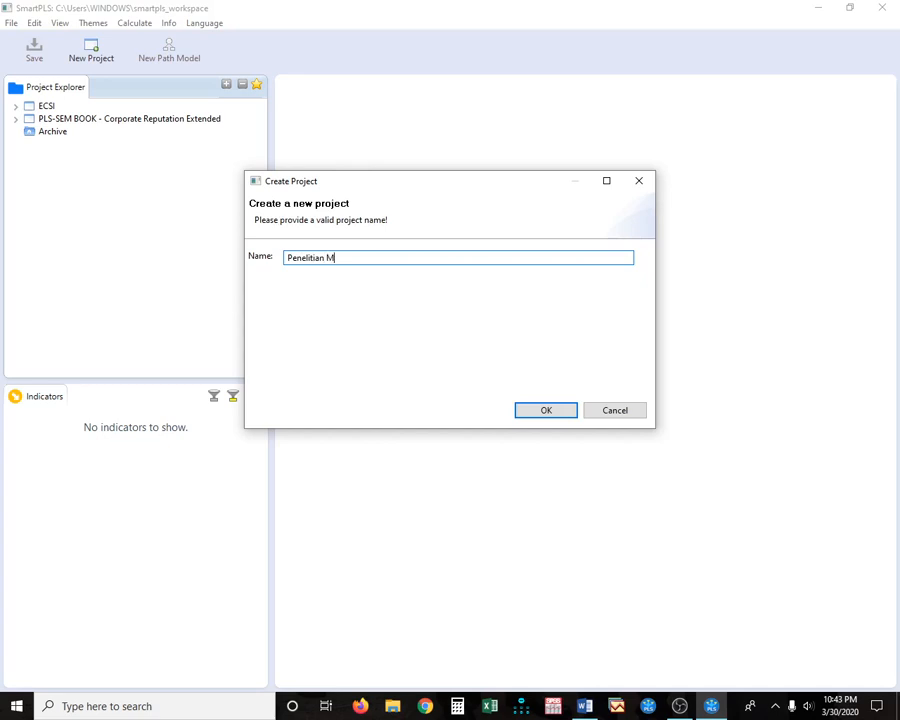
{"action": "key", "text": "BackSpace"}
{"action": "type", "text": "Tiga V Moderasi"}
{"action": "key", "text": "Return"}
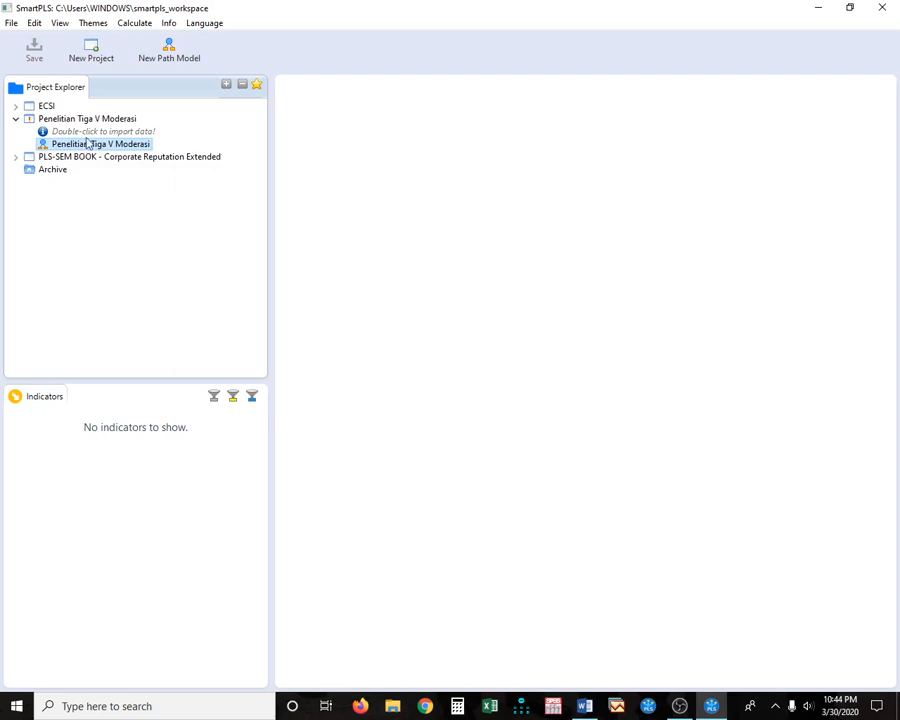
- Import Data Penelitian Moderasi 2020.csv into the new project under its default name and review the list of indicators
{"action": "double_click", "coordinate": [86, 133]}
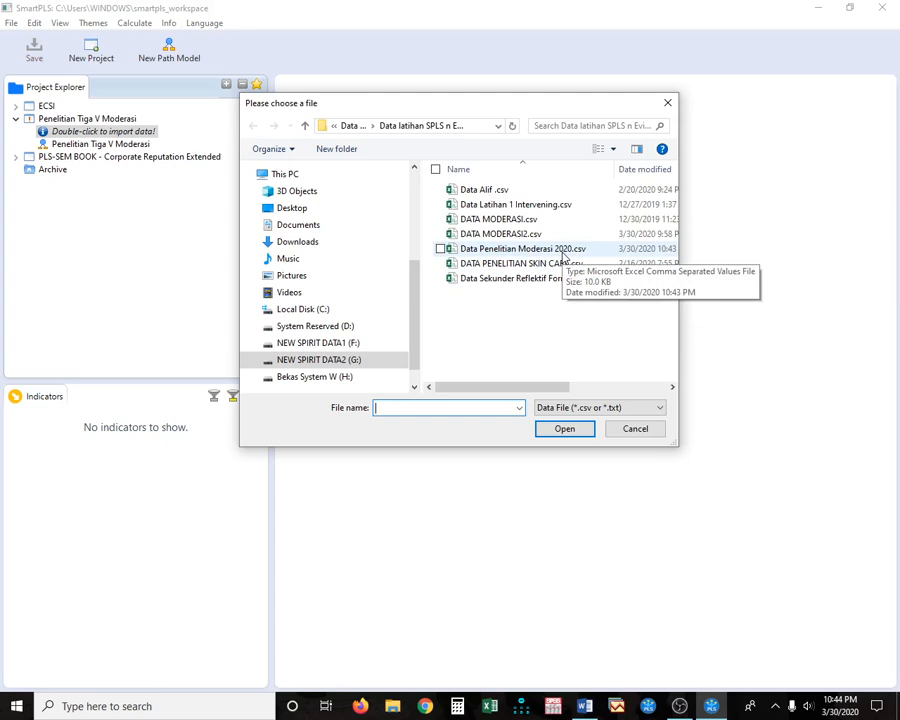
{"action": "double_click", "coordinate": [563, 251]}
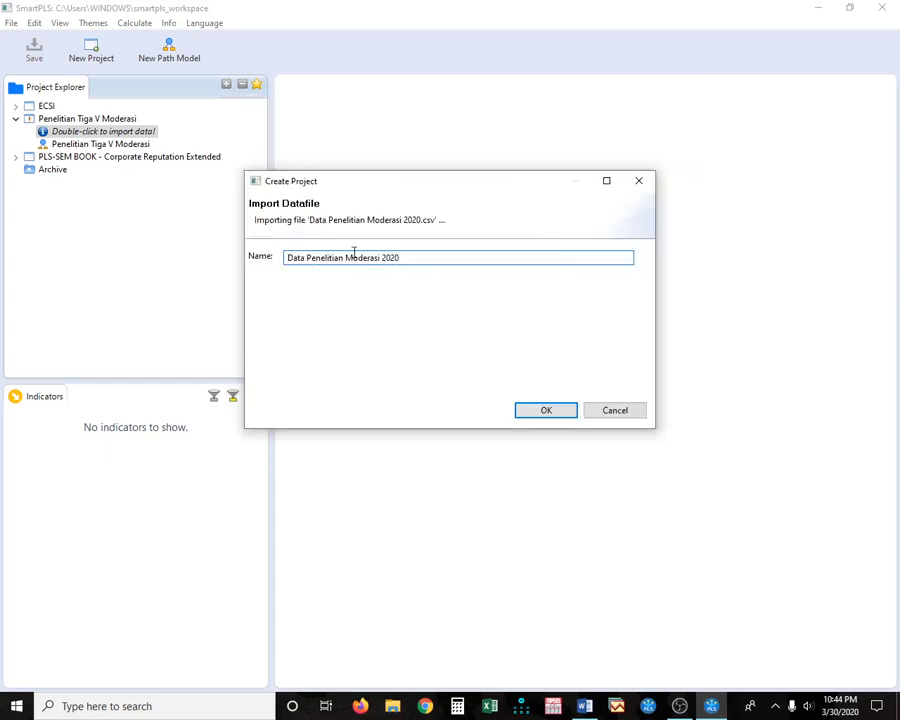
{"action": "left_click", "coordinate": [528, 406]}
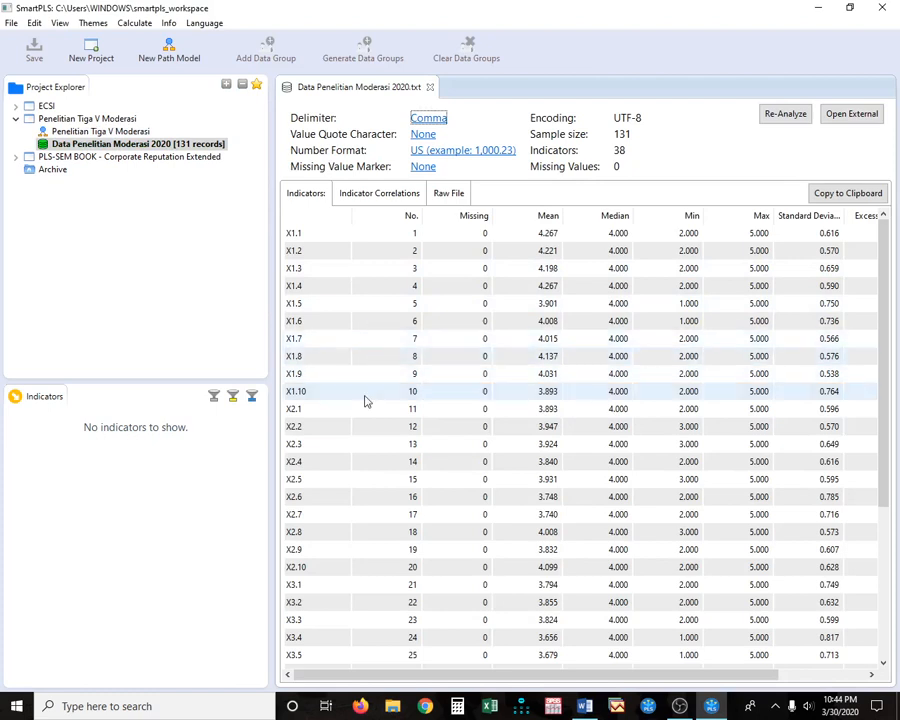
{"action": "scroll", "coordinate": [372, 395], "scroll_direction": "down", "scroll_amount": 3}
{"action": "scroll", "coordinate": [372, 395], "scroll_direction": "up", "scroll_amount": 3}
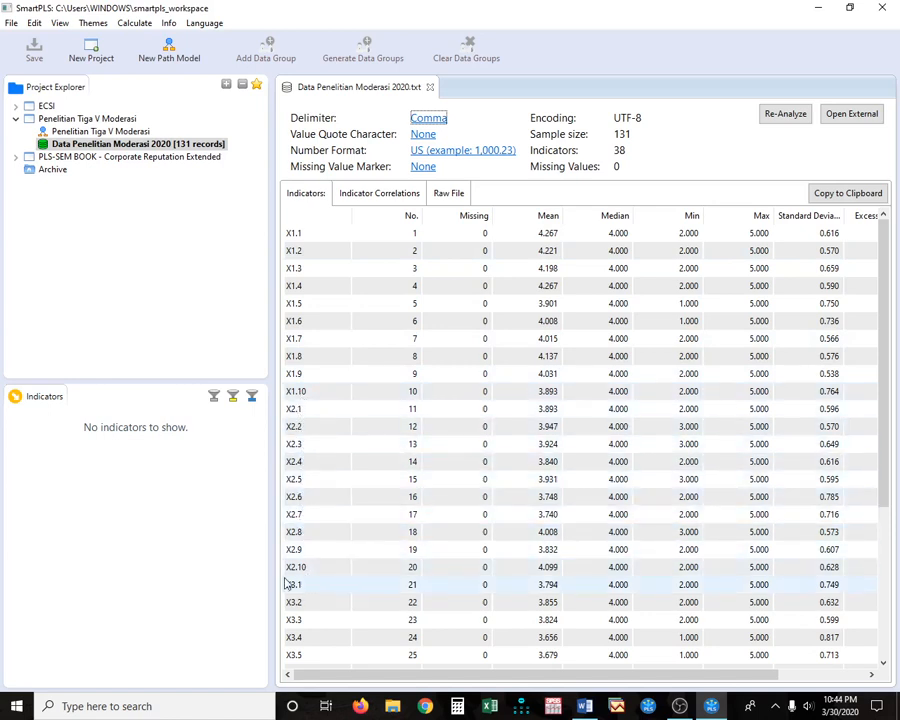
{"action": "scroll", "coordinate": [298, 632], "scroll_direction": "down", "scroll_amount": 2}
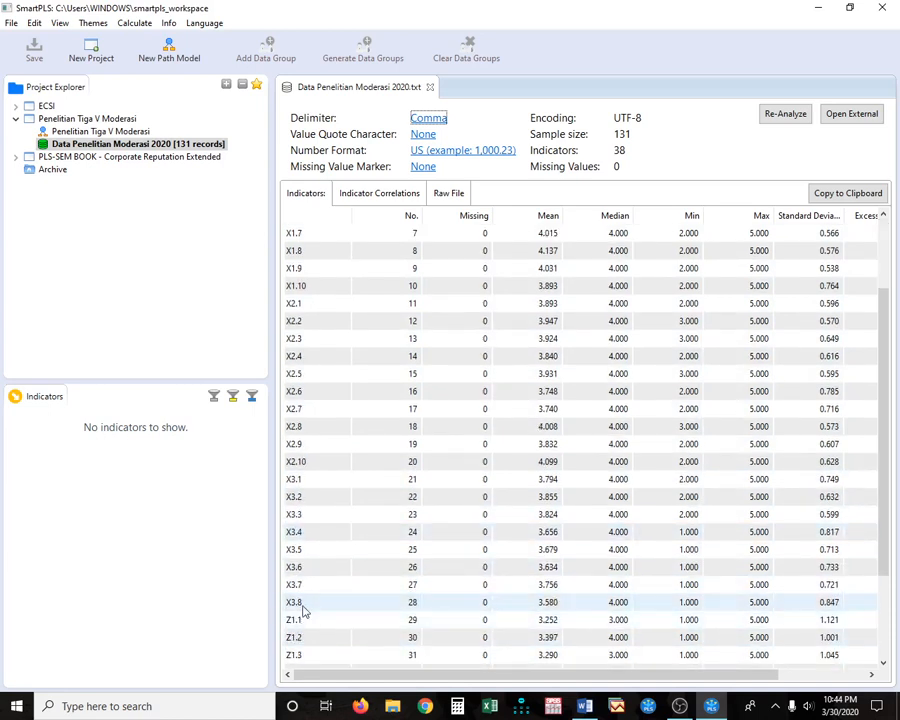
{"action": "scroll", "coordinate": [305, 612], "scroll_direction": "down", "scroll_amount": 1}
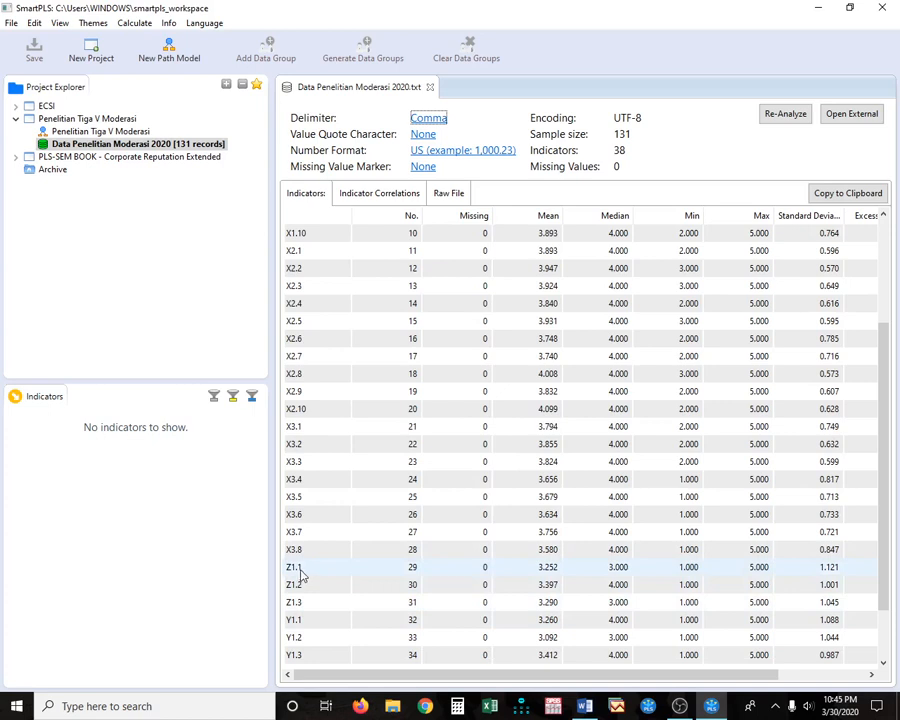
{"action": "scroll", "coordinate": [300, 570], "scroll_direction": "up", "scroll_amount": 3}
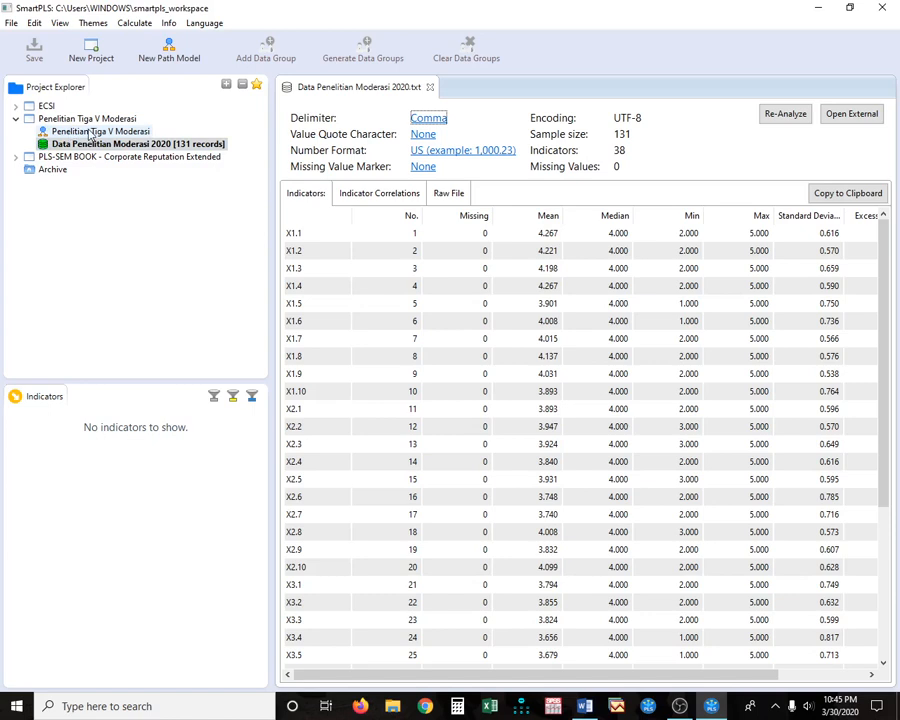
- Open the Penelitian Tiga V Moderasi path model and add a latent variable with indicators X1.1 to X1.10 in the upper canvas
{"action": "left_click", "coordinate": [90, 132]}
{"action": "double_click", "coordinate": [90, 132]}
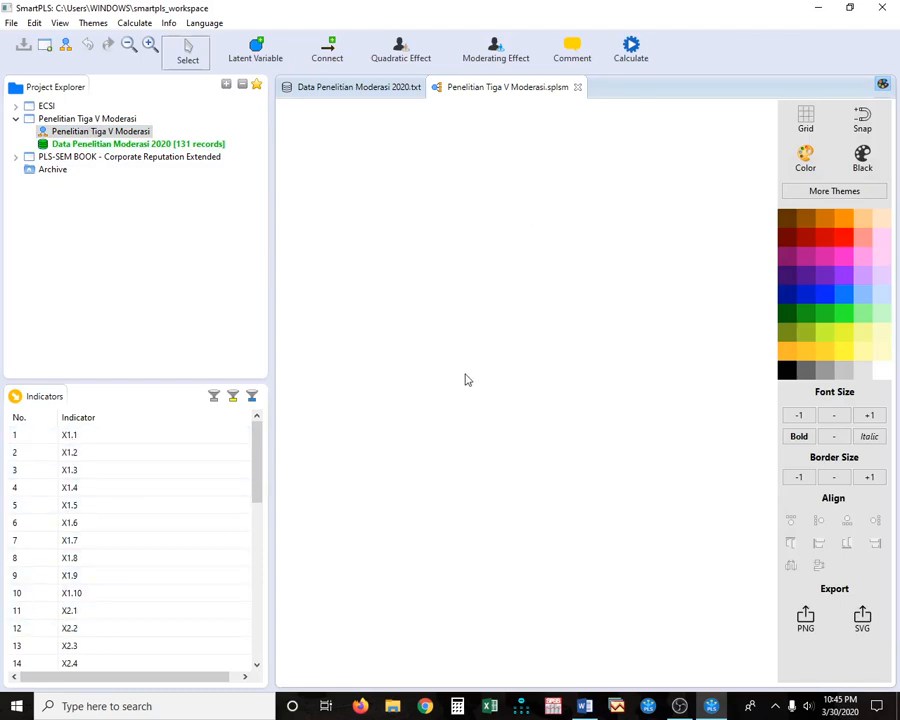
{"action": "left_click", "coordinate": [77, 442]}
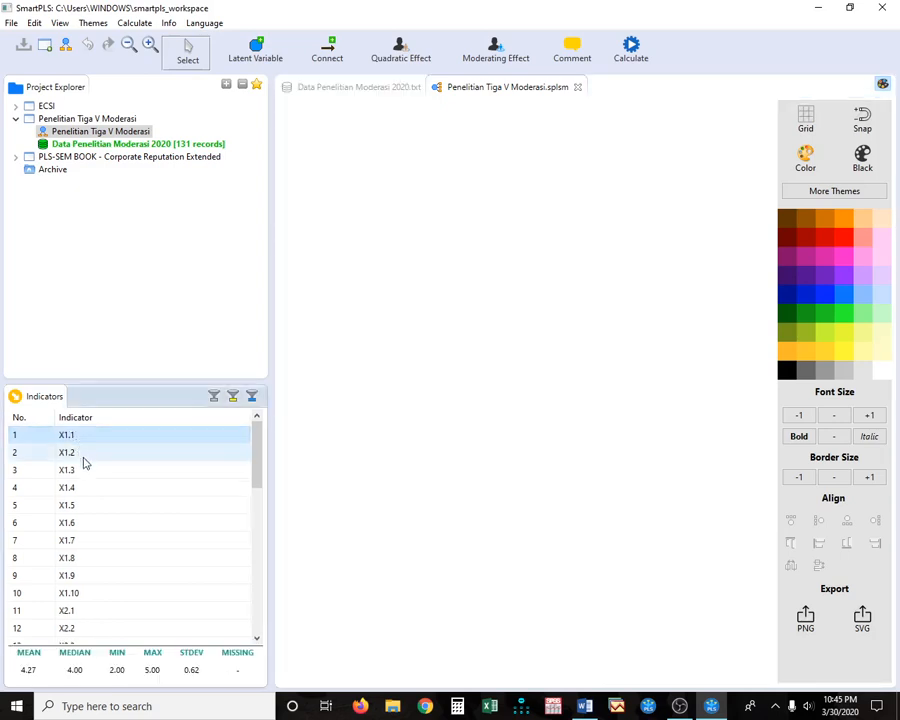
{"action": "left_click", "coordinate": [83, 598], "text": "shift"}
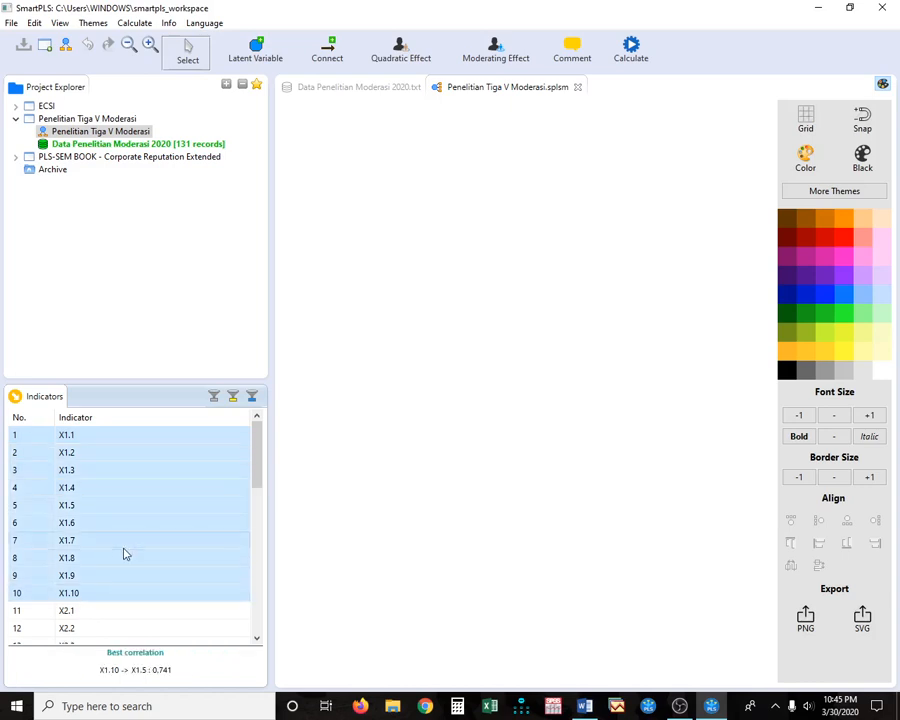
{"action": "left_click_drag", "start_coordinate": [125, 553], "coordinate": [422, 238]}
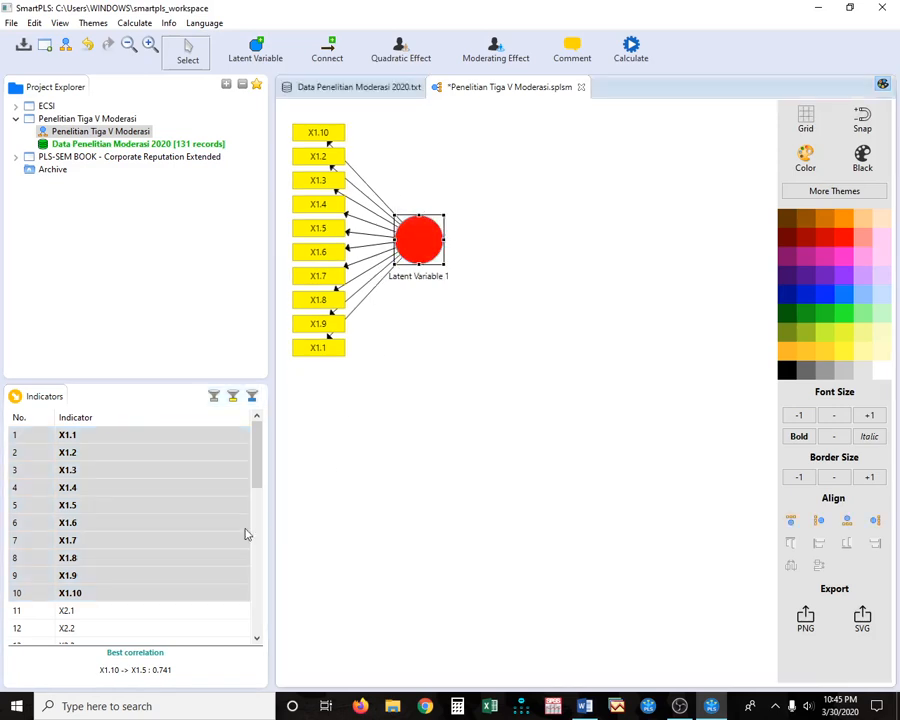
- Add a second latent variable with indicators X2.1 to X2.10 and line it up below the X1 latent variable
{"action": "left_click_drag", "start_coordinate": [261, 466], "coordinate": [118, 508]}
{"action": "left_click", "coordinate": [74, 472]}
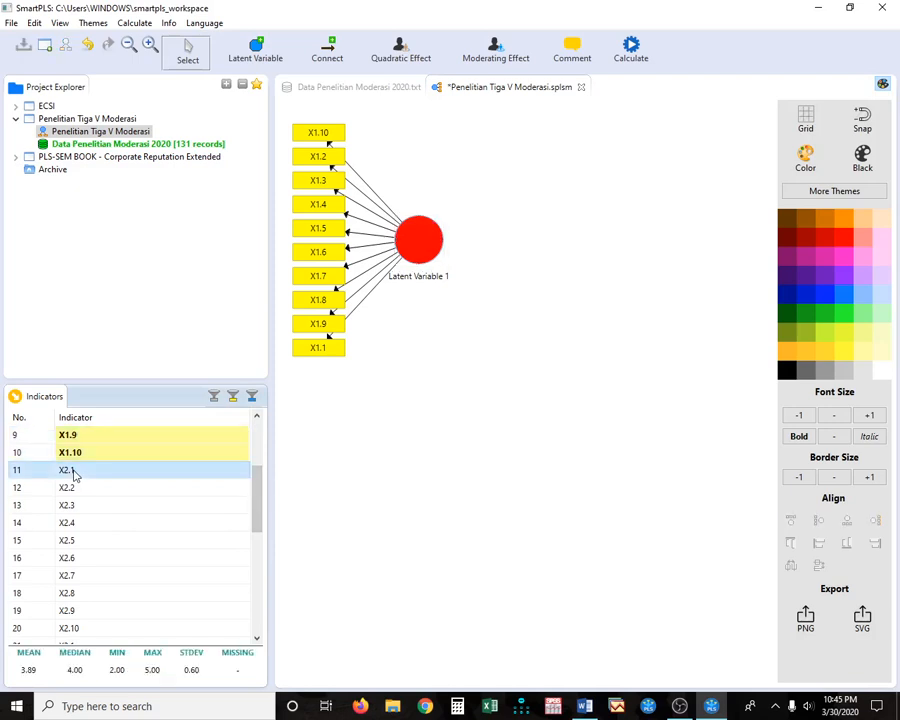
{"action": "left_click", "coordinate": [85, 630], "text": "shift"}
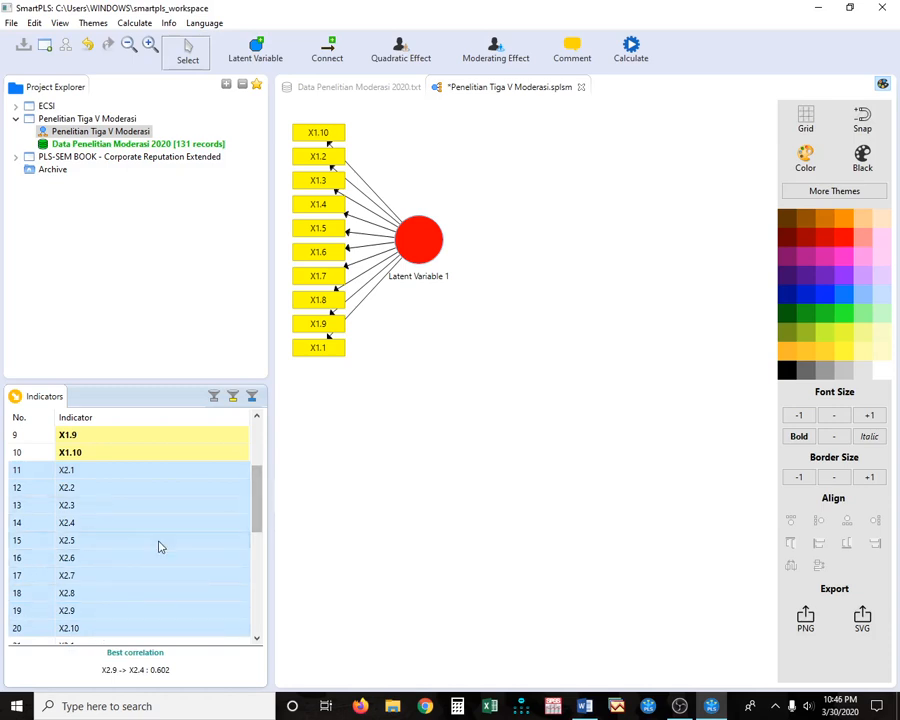
{"action": "left_click_drag", "start_coordinate": [159, 545], "coordinate": [409, 474]}
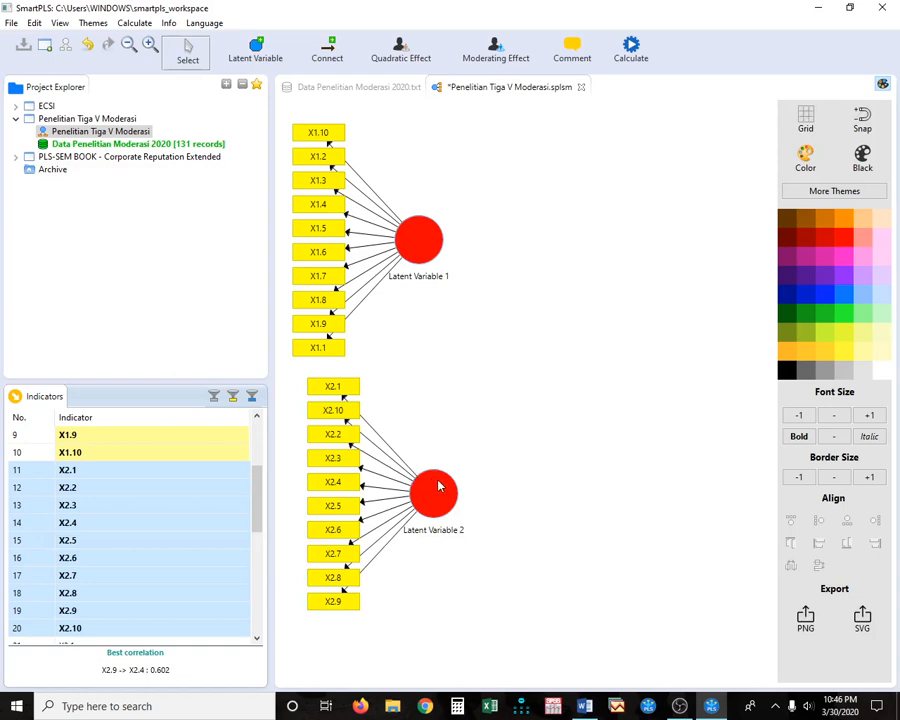
{"action": "left_click", "coordinate": [430, 487]}
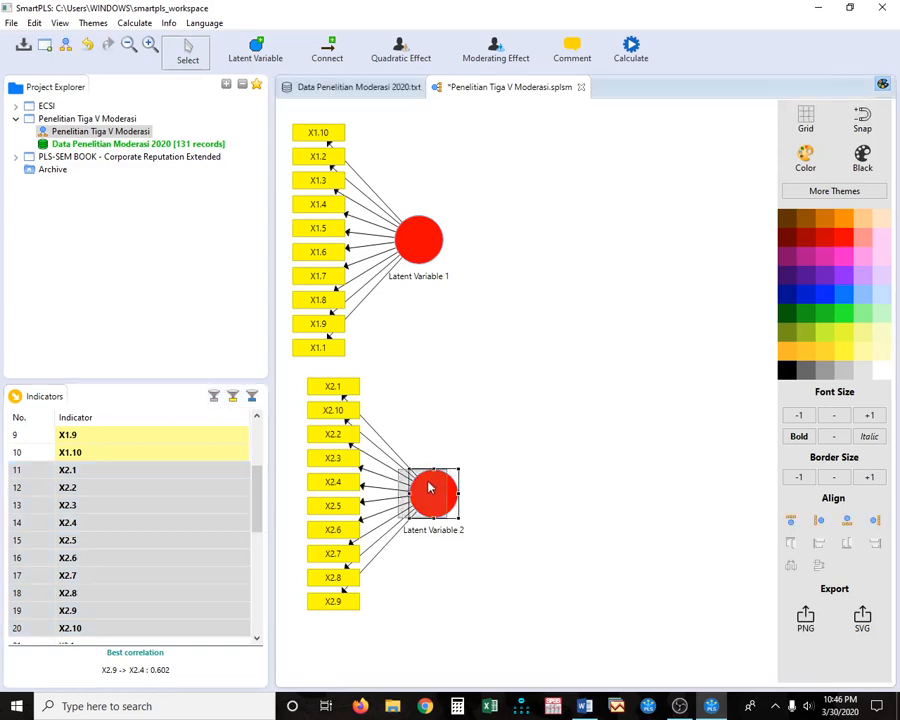
{"action": "left_click_drag", "start_coordinate": [430, 487], "coordinate": [435, 486]}
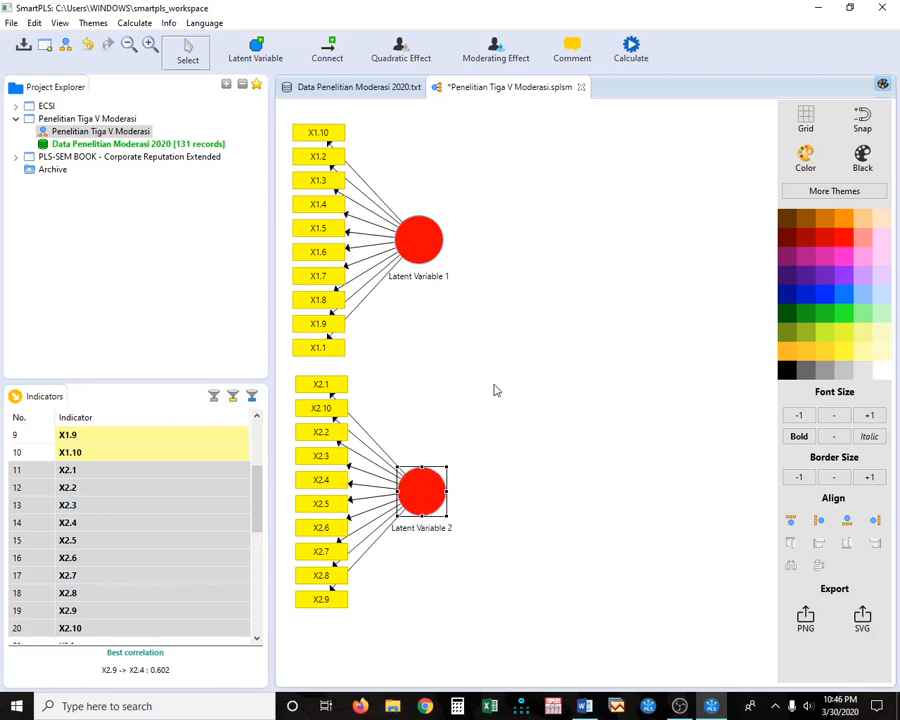
{"action": "left_click", "coordinate": [505, 450]}
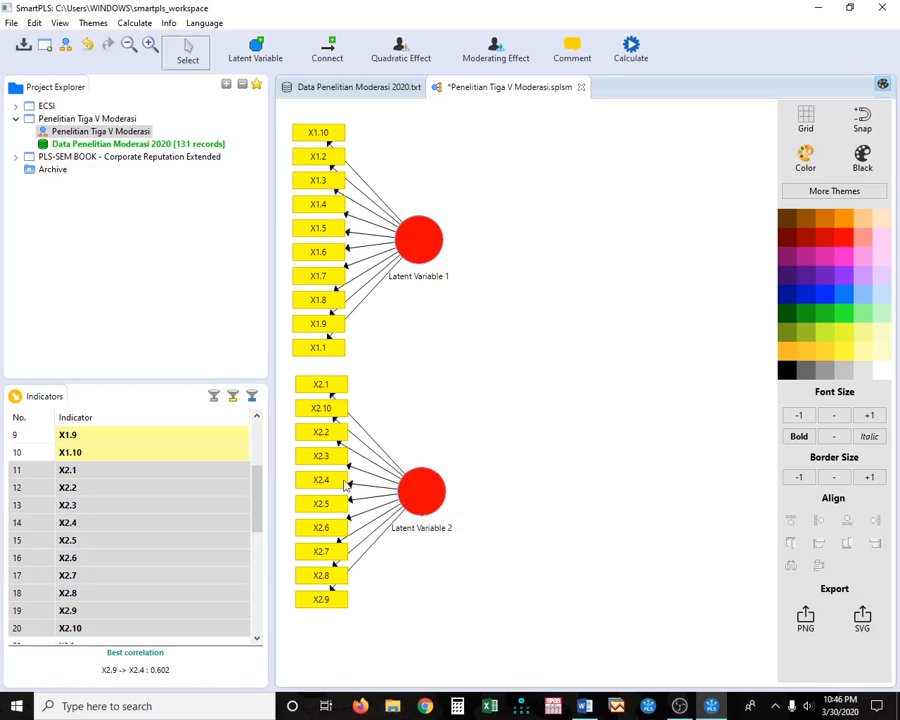
- Add a third latent variable with indicators X3.1 to X3.8 below the X2 latent variable
{"action": "left_click_drag", "start_coordinate": [258, 510], "coordinate": [256, 555]}
{"action": "left_click", "coordinate": [75, 504]}
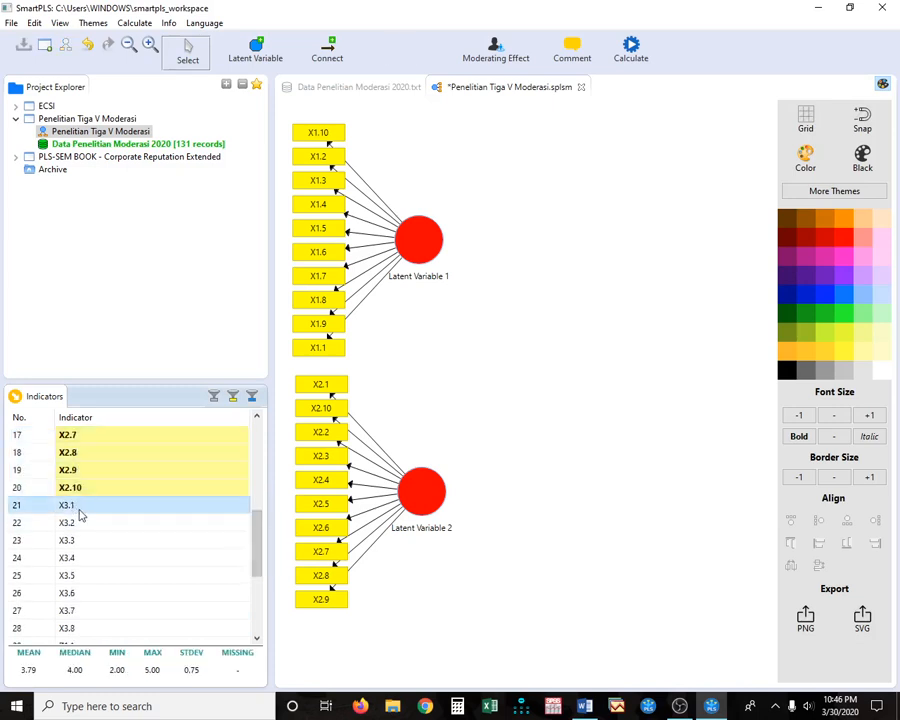
{"action": "left_click", "coordinate": [80, 627], "text": "shift"}
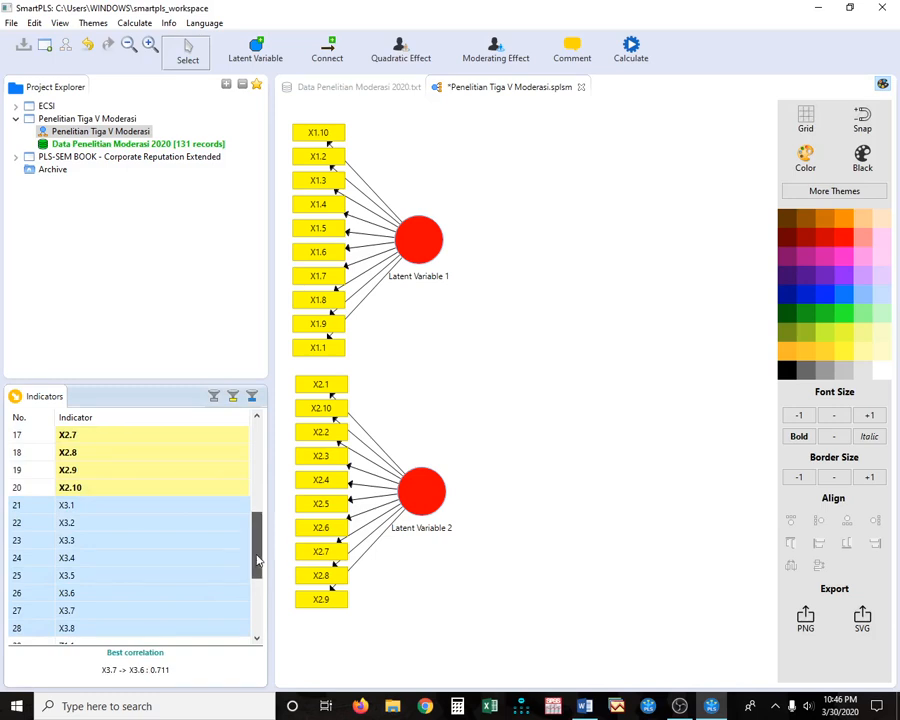
{"action": "left_click_drag", "start_coordinate": [256, 556], "coordinate": [248, 565]}
{"action": "left_click_drag", "start_coordinate": [135, 542], "coordinate": [406, 662]}
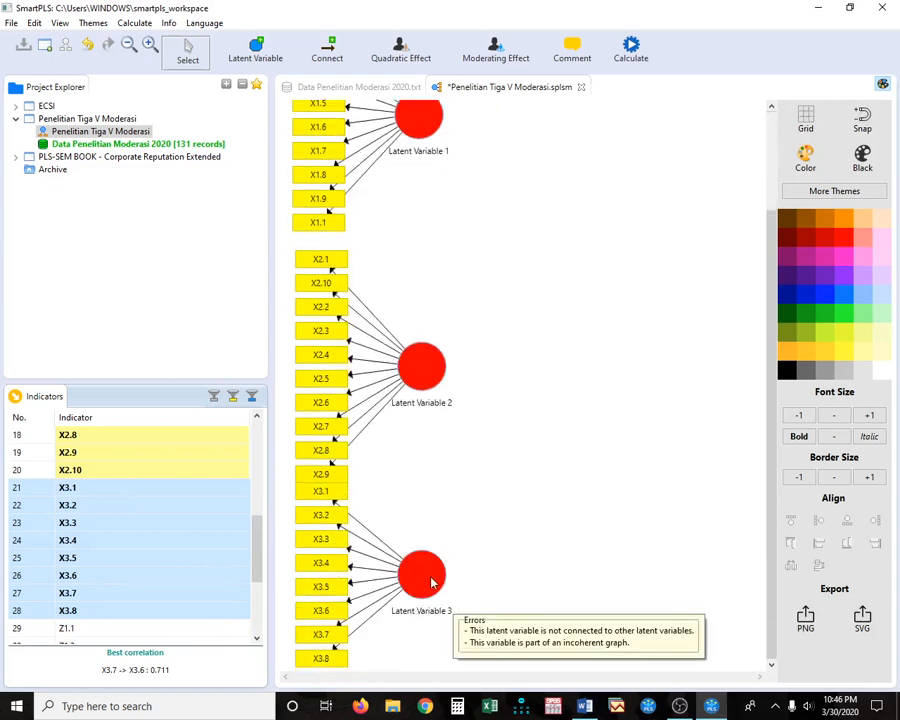
- Move Latent Variable 3 down so its indicators no longer touch those of Latent Variable 2
{"action": "left_click", "coordinate": [432, 586]}
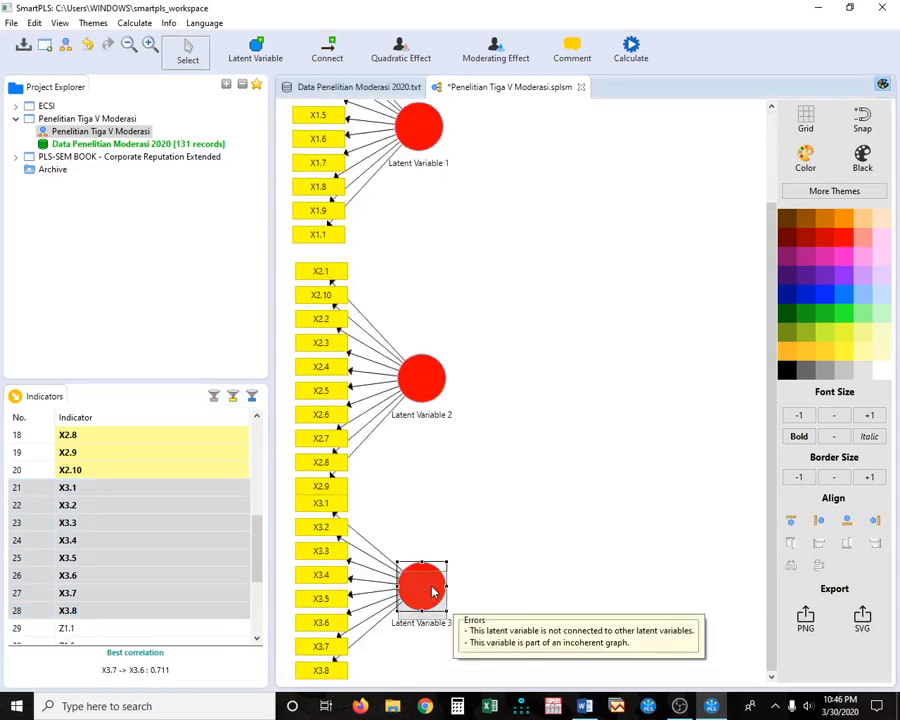
{"action": "left_click_drag", "start_coordinate": [431, 583], "coordinate": [433, 601]}
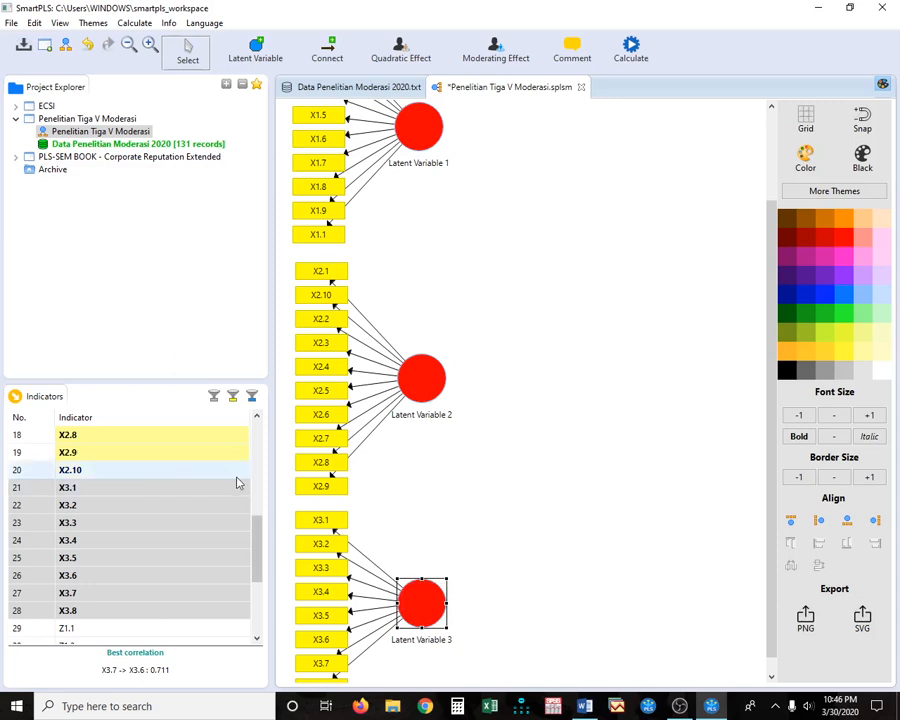
- Add a fourth latent variable with indicators Y1.1 to Y1.7 on the open side of the canvas, opposite Latent Variable 2
{"action": "left_click_drag", "start_coordinate": [254, 533], "coordinate": [254, 578]}
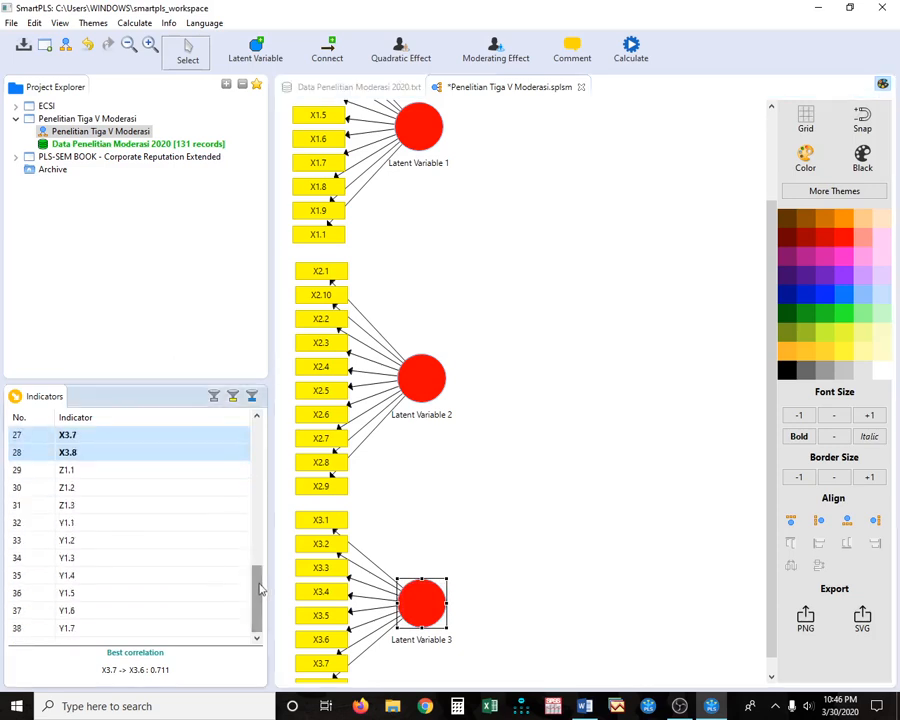
{"action": "left_click", "coordinate": [80, 524]}
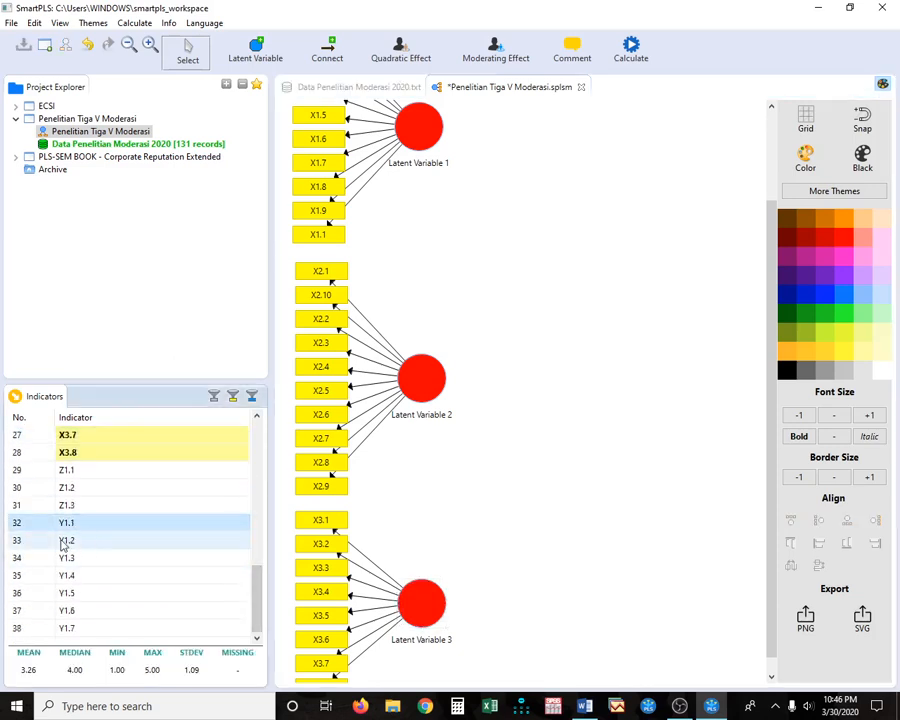
{"action": "left_click", "coordinate": [80, 632], "text": "shift"}
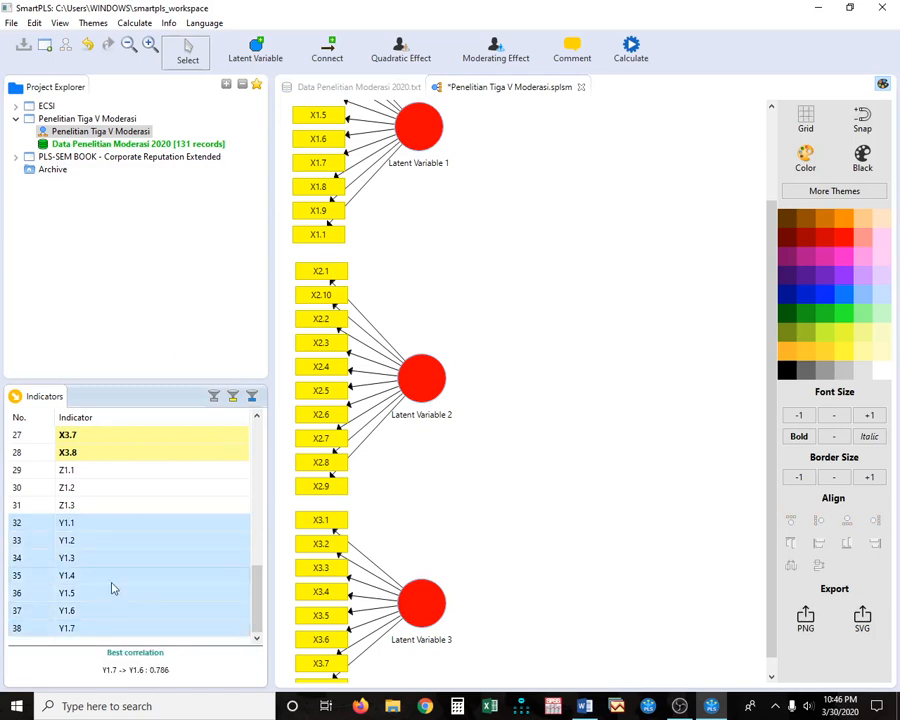
{"action": "left_click_drag", "start_coordinate": [112, 588], "coordinate": [639, 392]}
{"action": "left_click_drag", "start_coordinate": [660, 310], "coordinate": [697, 400]}
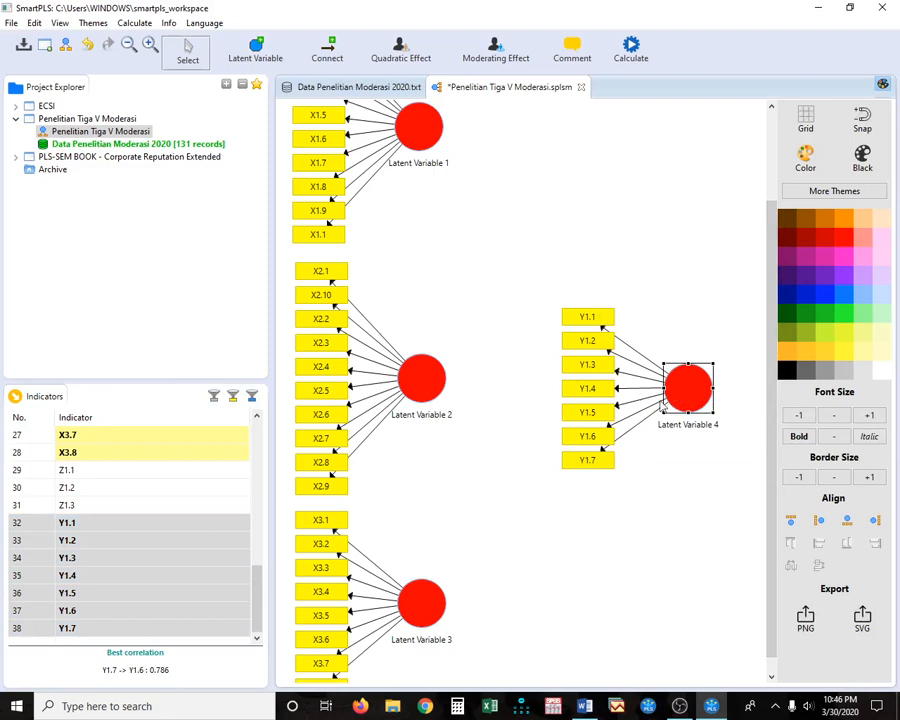
- Align the indicators of Latent Variable 4 to its right and move the variable level with Latent Variable 2
{"action": "left_click", "coordinate": [876, 520]}
{"action": "left_click_drag", "start_coordinate": [697, 398], "coordinate": [641, 382]}
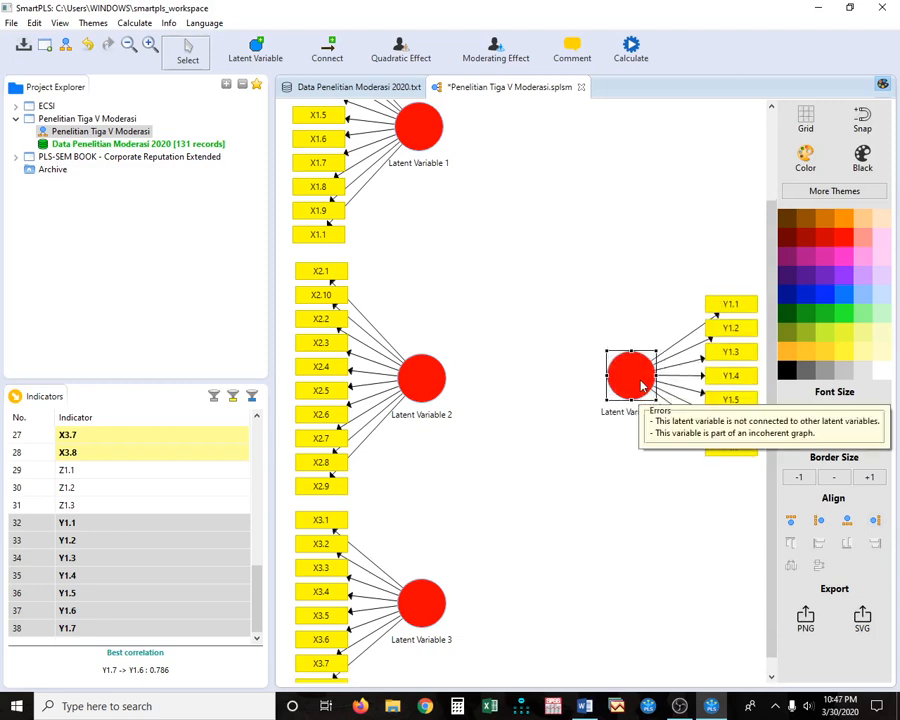
{"action": "left_click", "coordinate": [523, 460]}
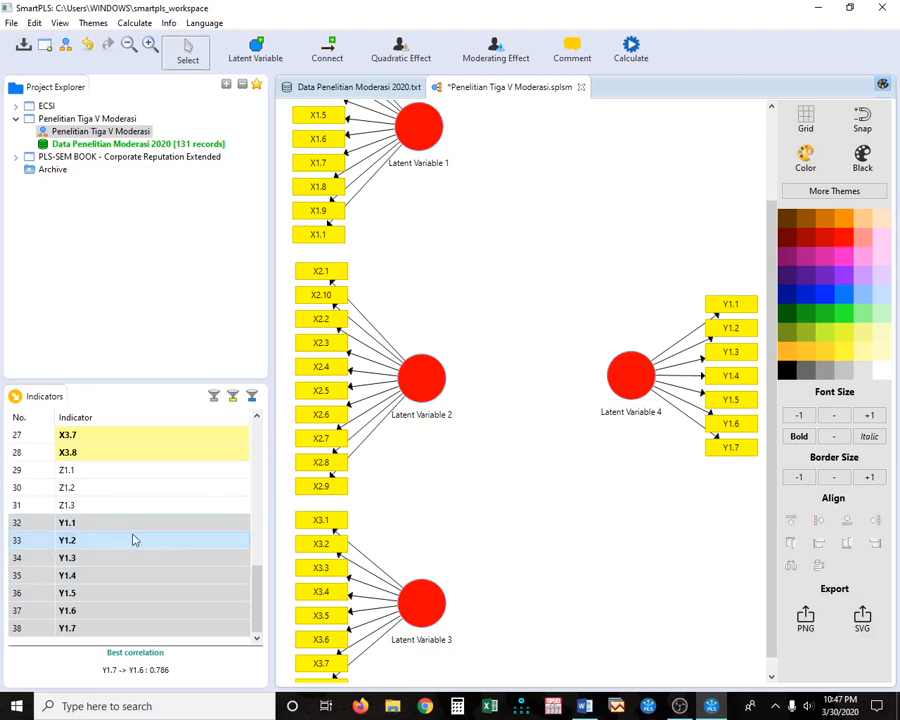
- Add a fifth latent variable with indicators Z1.1 to Z1.3 and place it below Latent Variable 4
{"action": "left_click", "coordinate": [66, 470]}
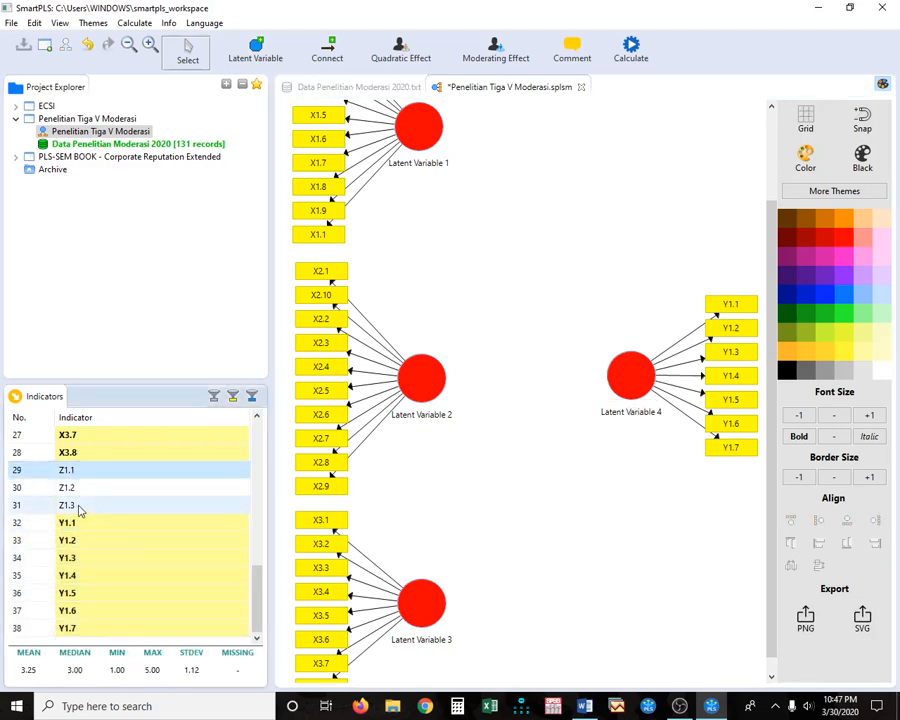
{"action": "left_click", "coordinate": [82, 508], "text": "shift"}
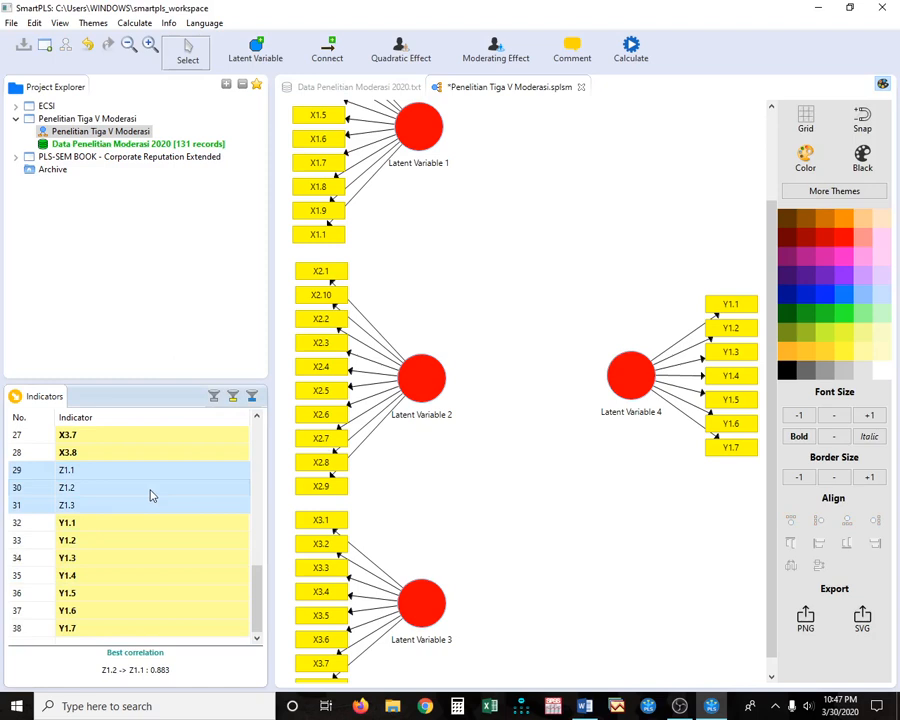
{"action": "left_click_drag", "start_coordinate": [152, 495], "coordinate": [659, 560]}
{"action": "left_click", "coordinate": [680, 478]}
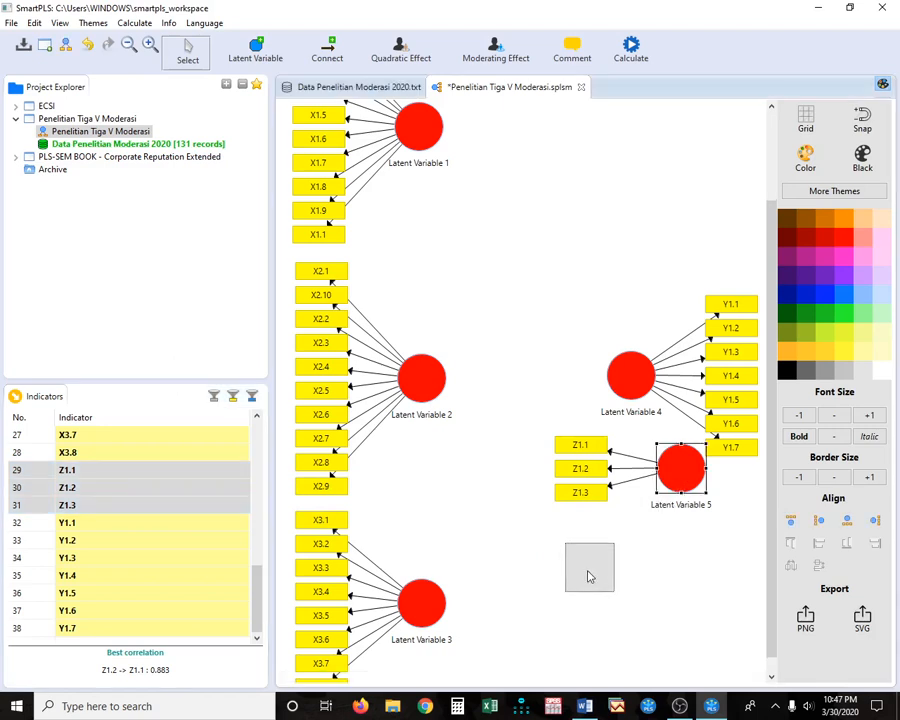
{"action": "left_click_drag", "start_coordinate": [591, 583], "coordinate": [614, 577]}
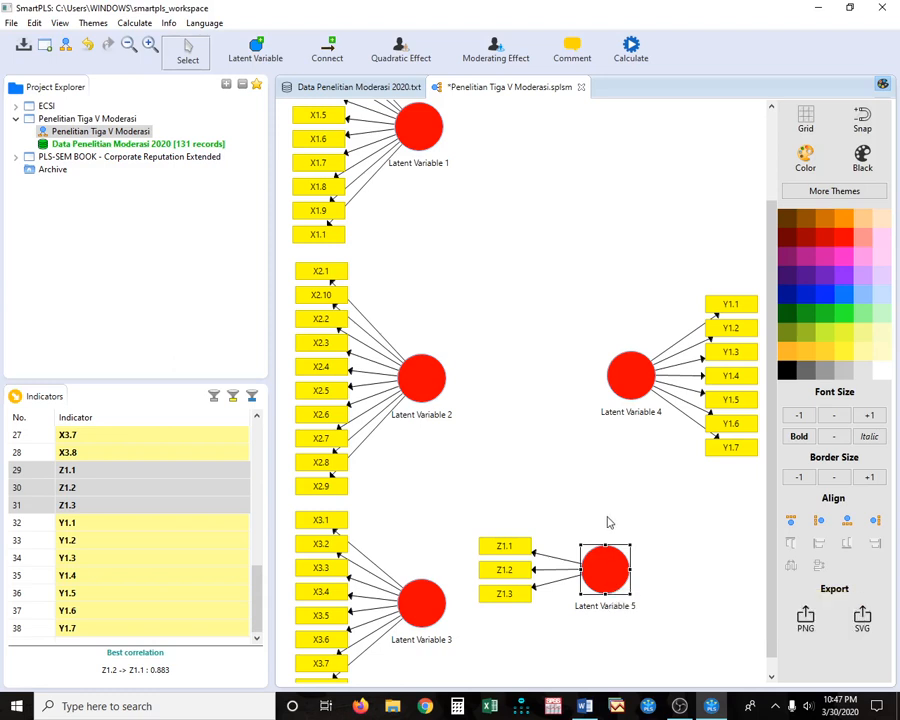
{"action": "left_click", "coordinate": [605, 485]}
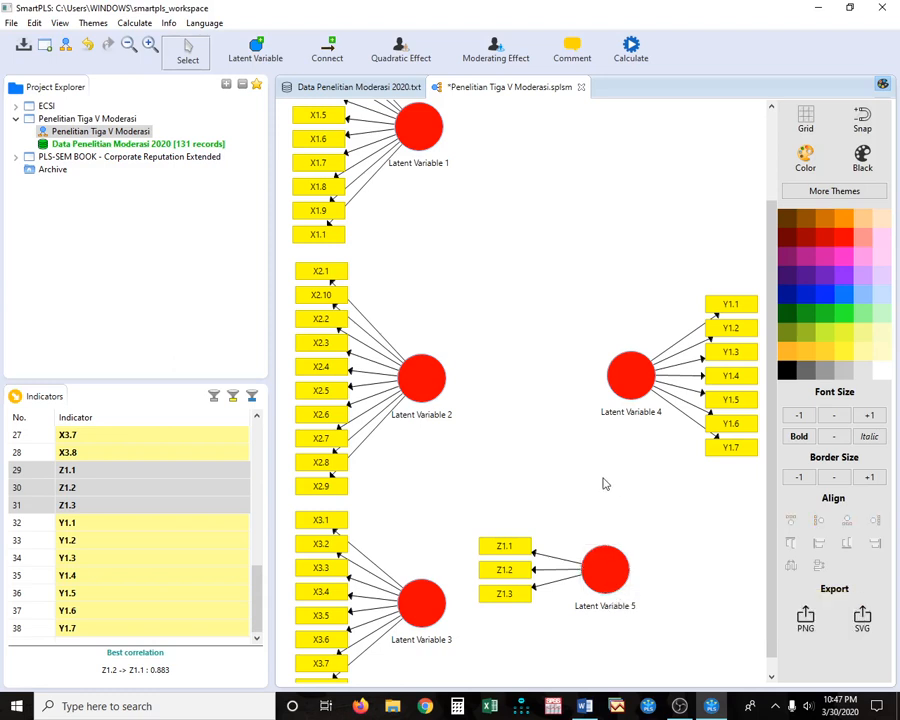
- Rename Latent Variable 1 as X1
{"action": "right_click", "coordinate": [418, 135]}
{"action": "left_click", "coordinate": [452, 153]}
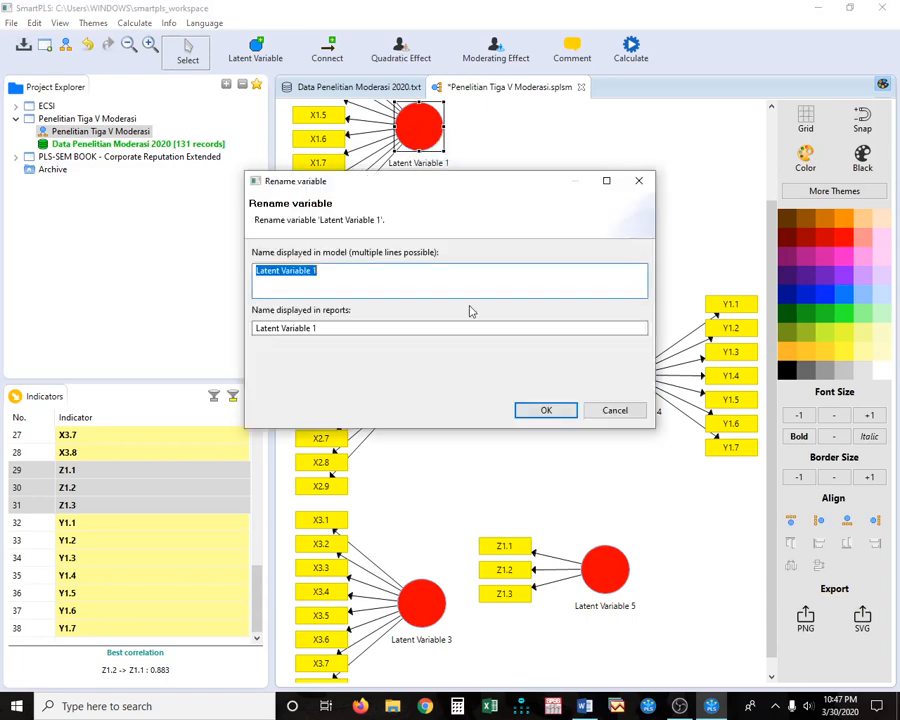
{"action": "type", "text": "x"}
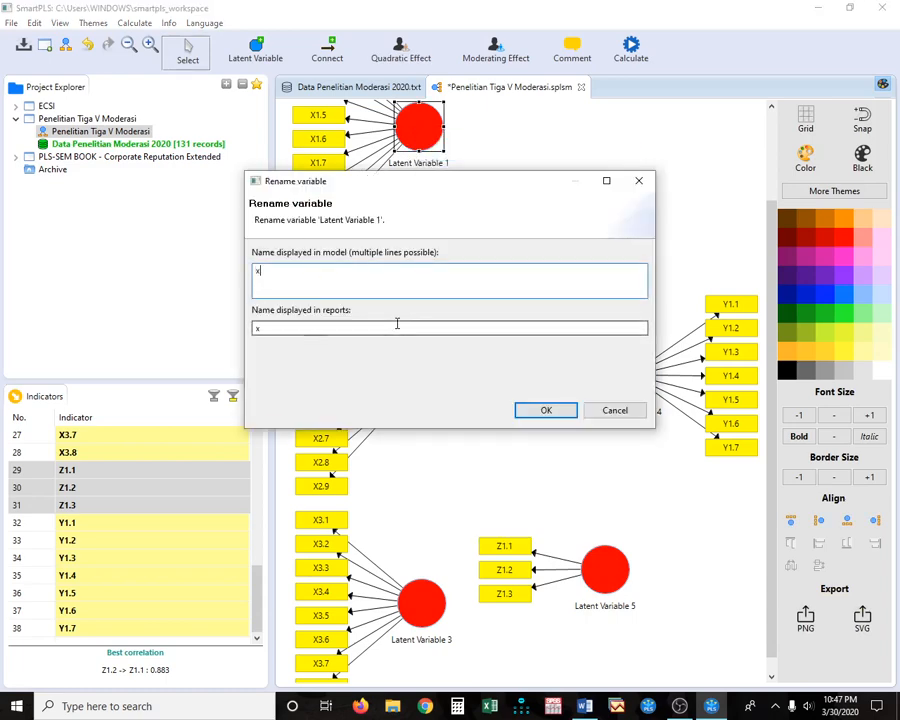
{"action": "key", "text": "BackSpace"}
{"action": "key", "text": "BackSpace"}
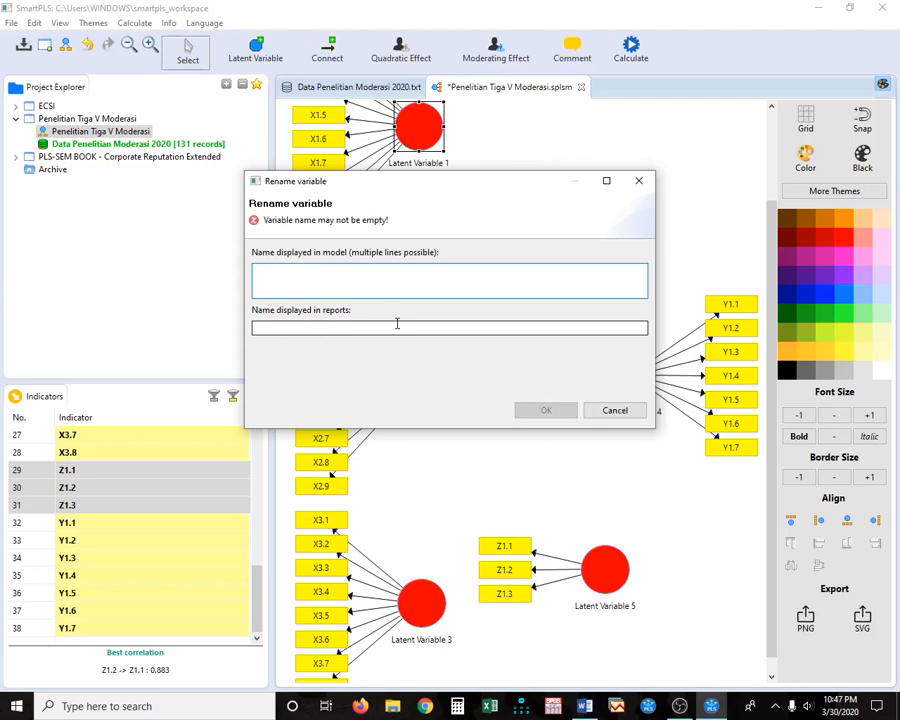
{"action": "type", "text": "X1"}
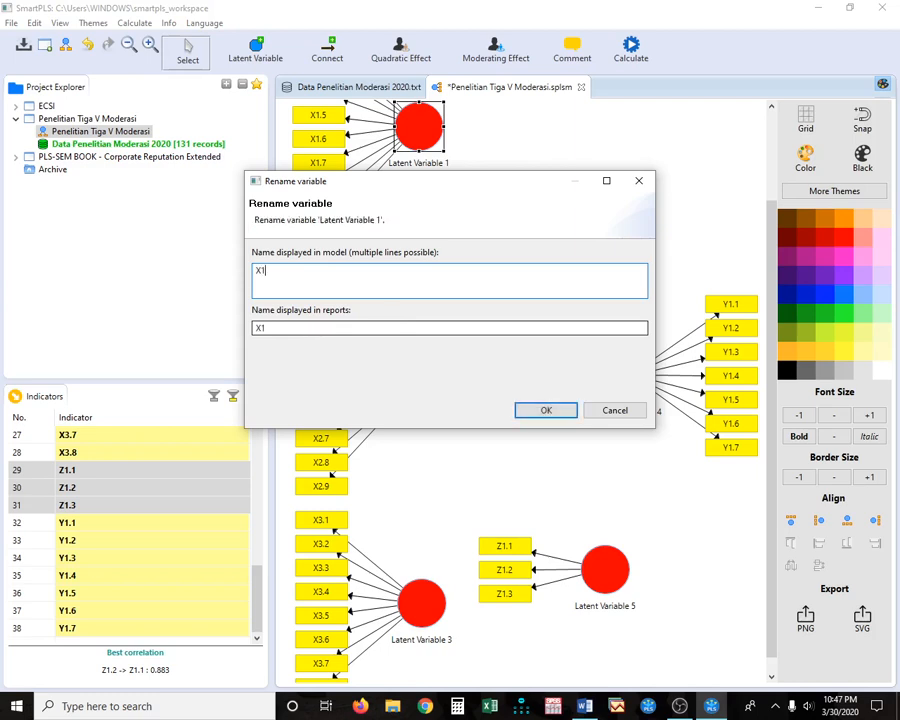
{"action": "left_click", "coordinate": [550, 412]}
- Rename Latent Variable 2 as X2
{"action": "right_click", "coordinate": [427, 389]}
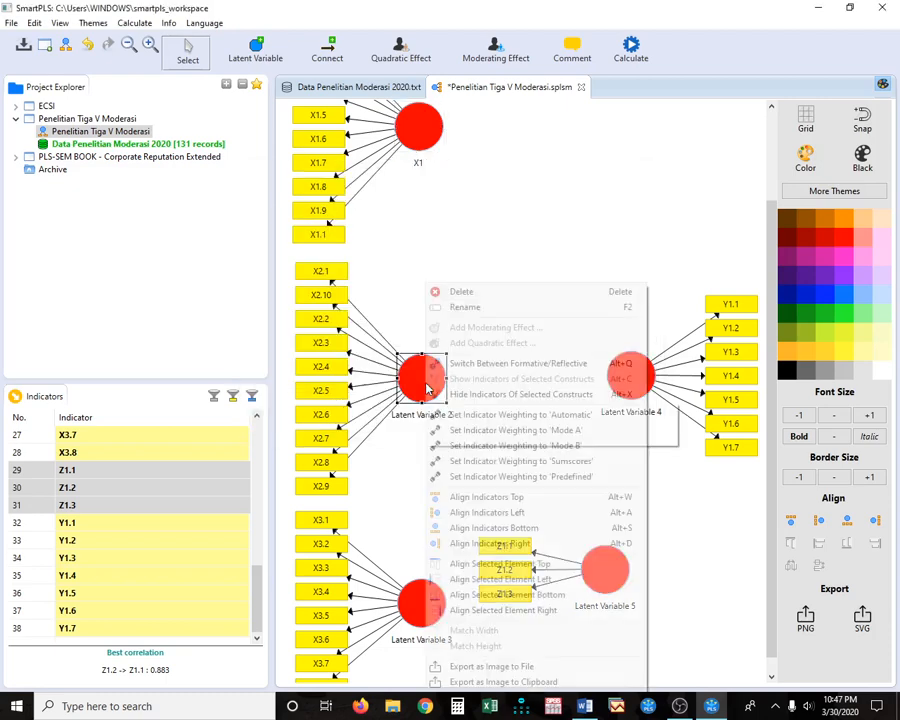
{"action": "left_click", "coordinate": [468, 306]}
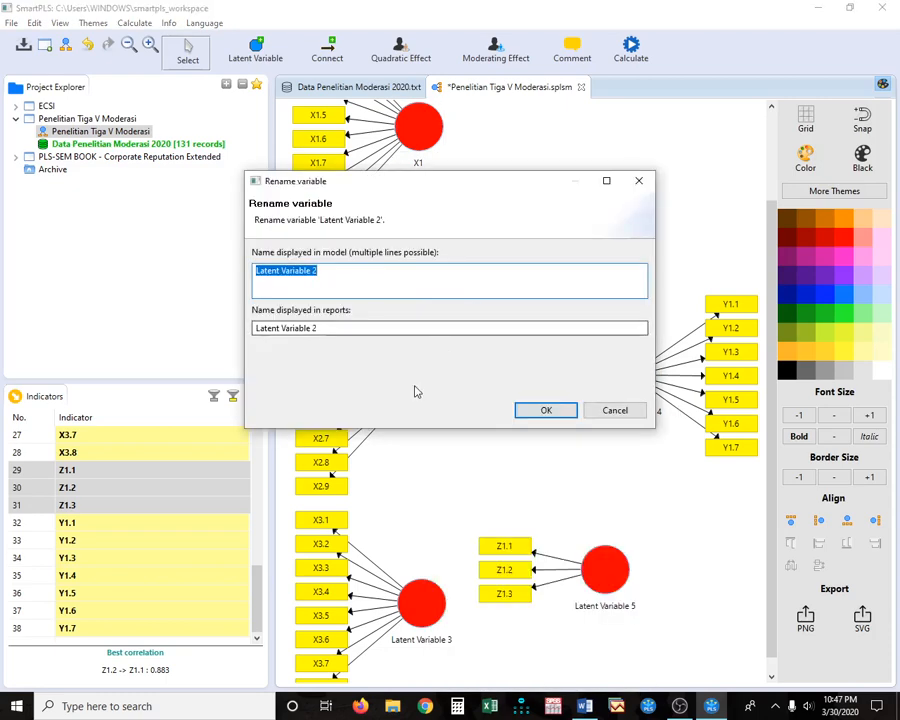
{"action": "type", "text": "X2"}
{"action": "left_click", "coordinate": [557, 416]}
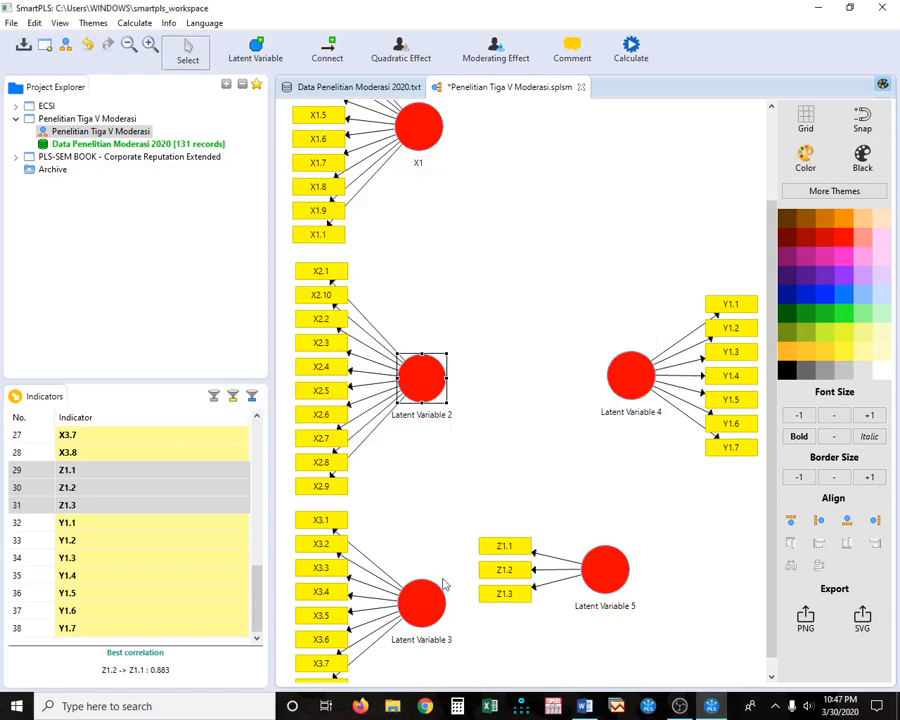
- Rename Latent Variable 3 as X3
{"action": "left_click", "coordinate": [428, 600]}
{"action": "right_click", "coordinate": [432, 603]}
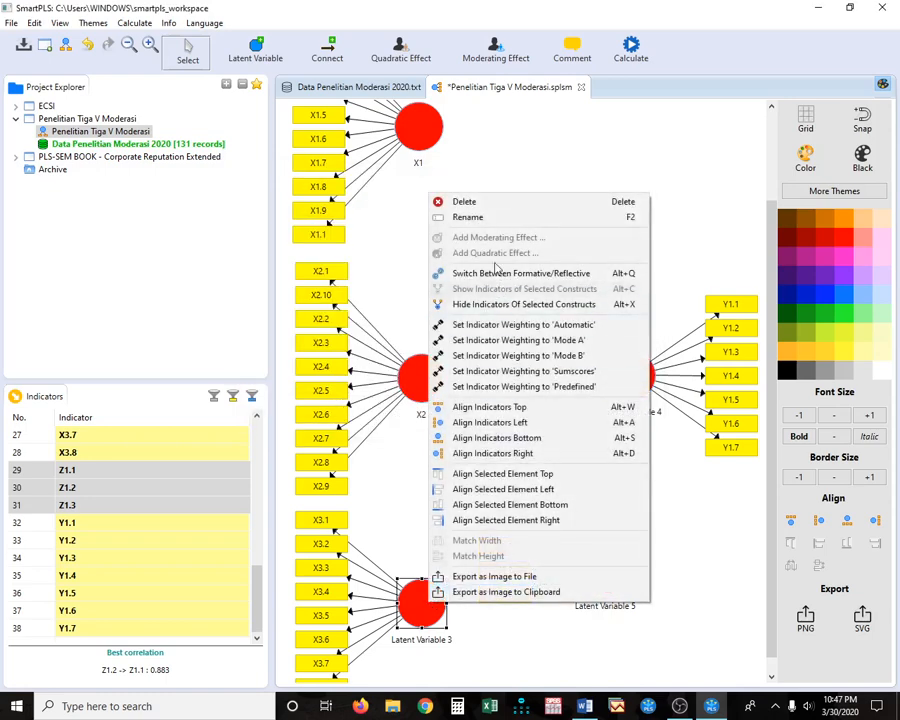
{"action": "left_click", "coordinate": [460, 217]}
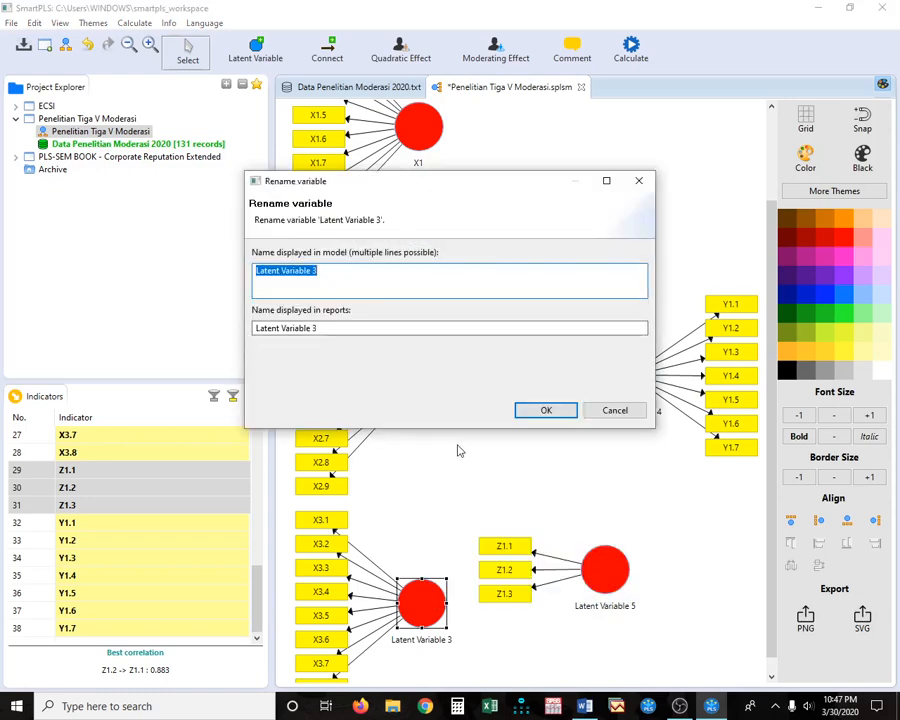
{"action": "type", "text": "X3"}
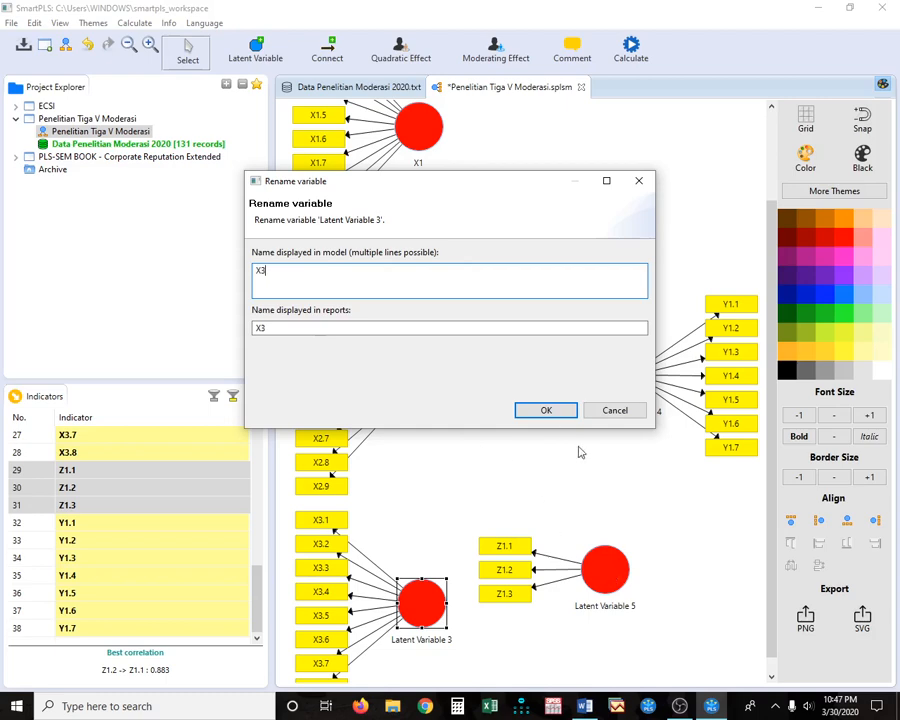
{"action": "left_click", "coordinate": [550, 411]}
- Rename Latent Variable 5, the one with the Z1 indicators, as Z
{"action": "left_click", "coordinate": [613, 571]}
{"action": "right_click", "coordinate": [613, 571]}
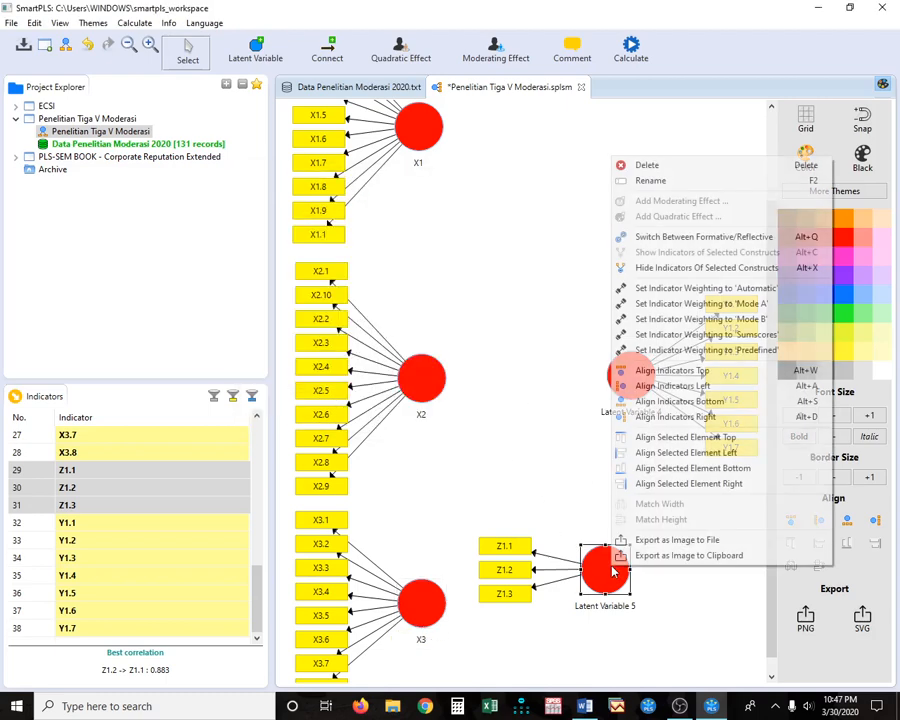
{"action": "left_click", "coordinate": [642, 183]}
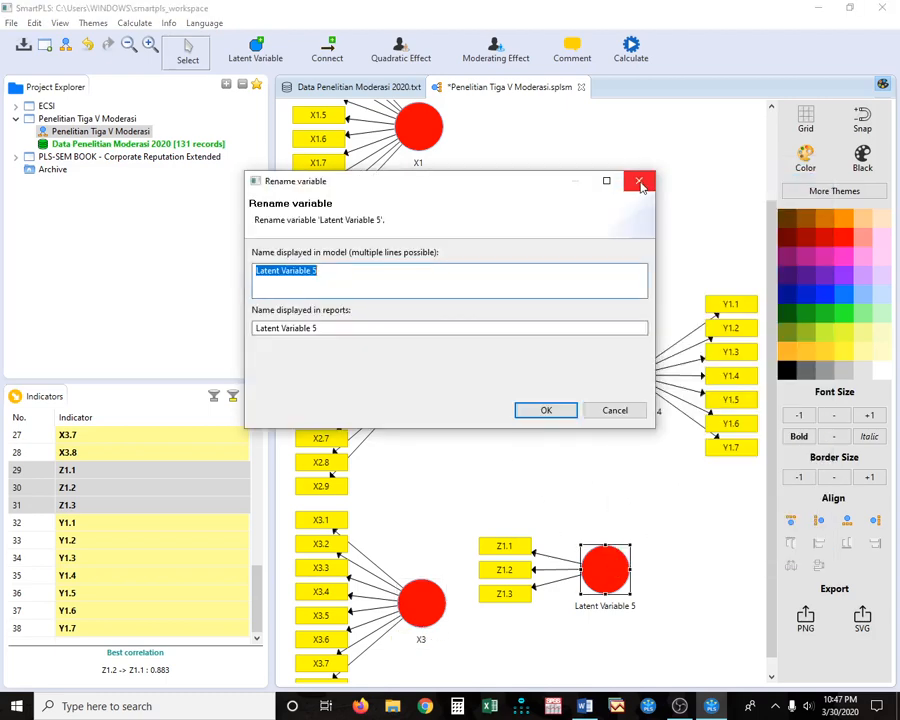
{"action": "type", "text": "Z"}
{"action": "left_click", "coordinate": [568, 416]}
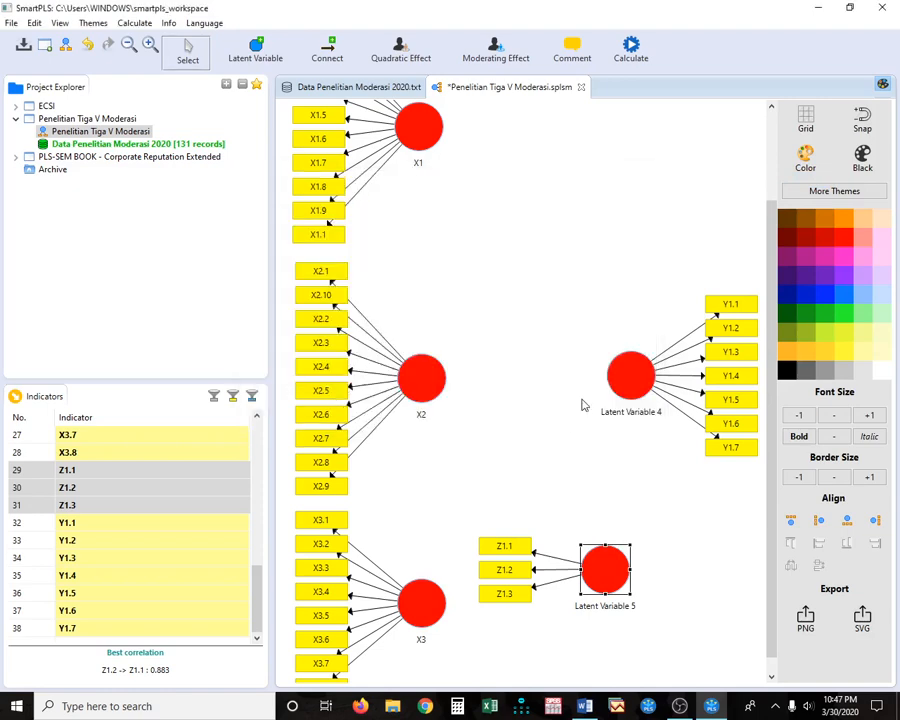
- Rename Latent Variable 4, the one with the Y1 indicators, as Y
{"action": "right_click", "coordinate": [635, 375]}
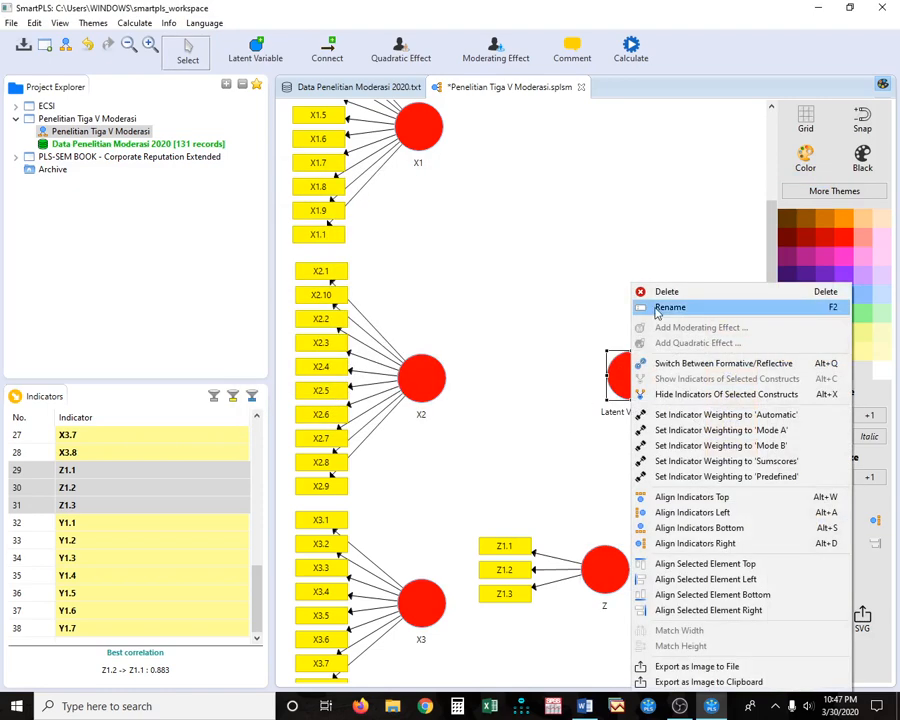
{"action": "left_click", "coordinate": [650, 304]}
{"action": "type", "text": "Y"}
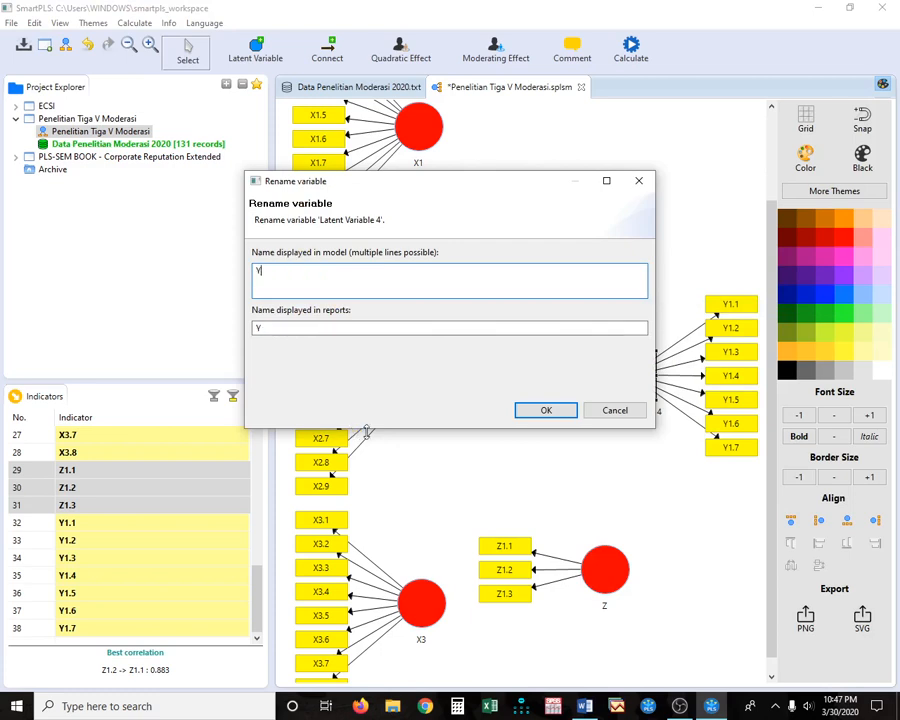
{"action": "left_click", "coordinate": [540, 412]}
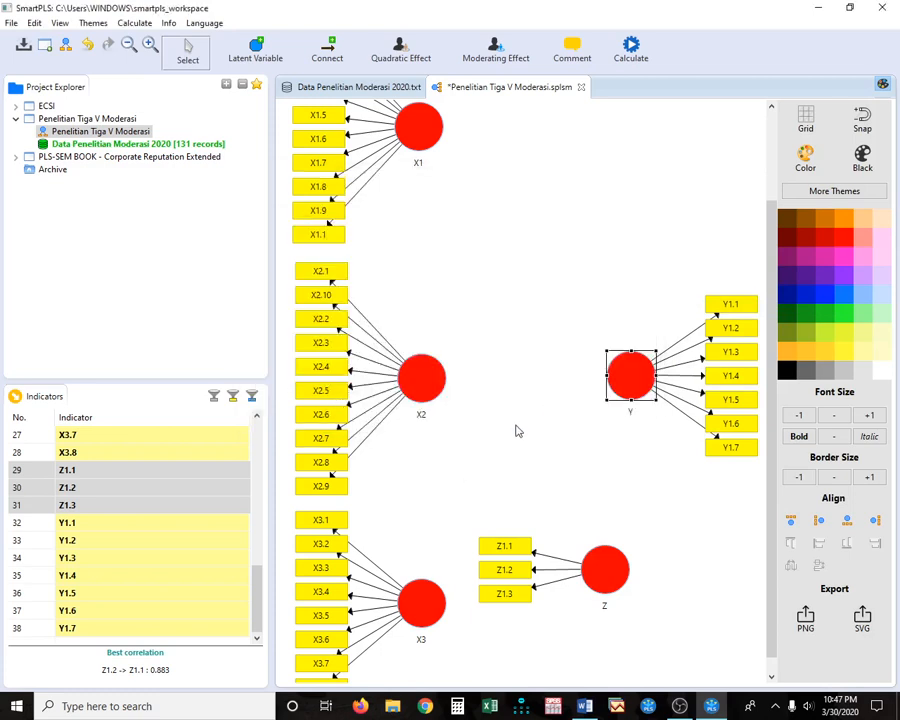
{"action": "left_click", "coordinate": [530, 329]}
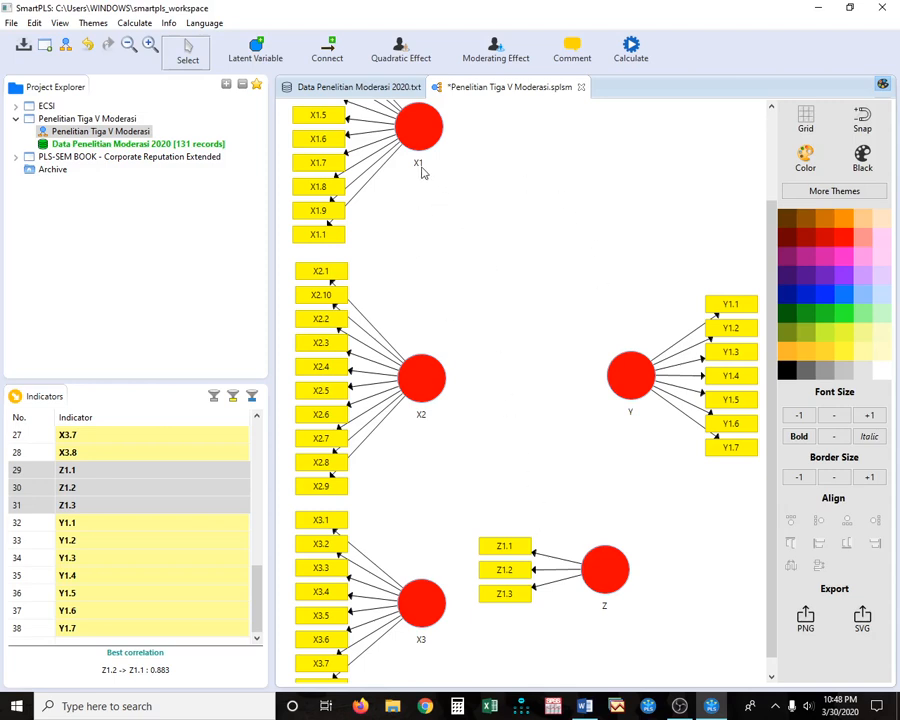
- Connect the latent variables X1, X2 and X3 to Y with one structural path each
{"action": "mouse_move", "coordinate": [422, 173]}
{"action": "left_click", "coordinate": [330, 50]}
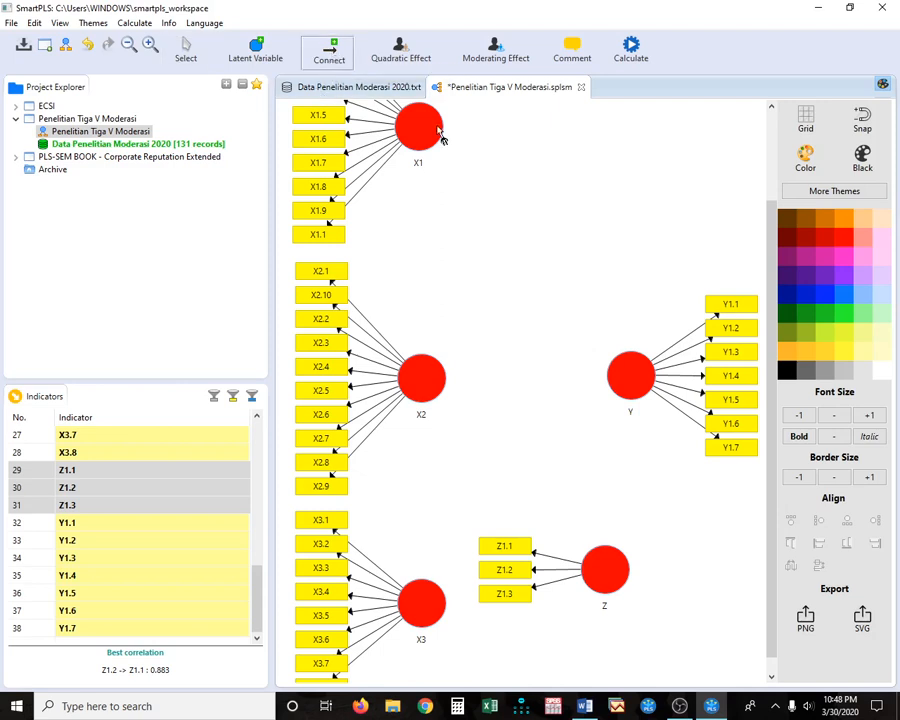
{"action": "left_click_drag", "start_coordinate": [440, 138], "coordinate": [635, 375]}
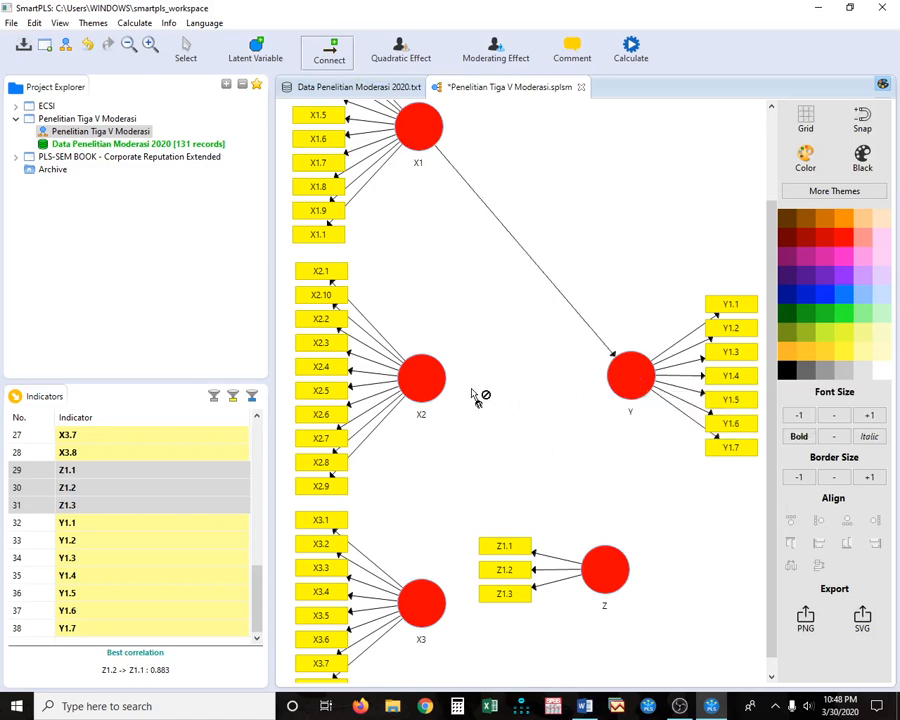
{"action": "left_click_drag", "start_coordinate": [436, 394], "coordinate": [619, 402]}
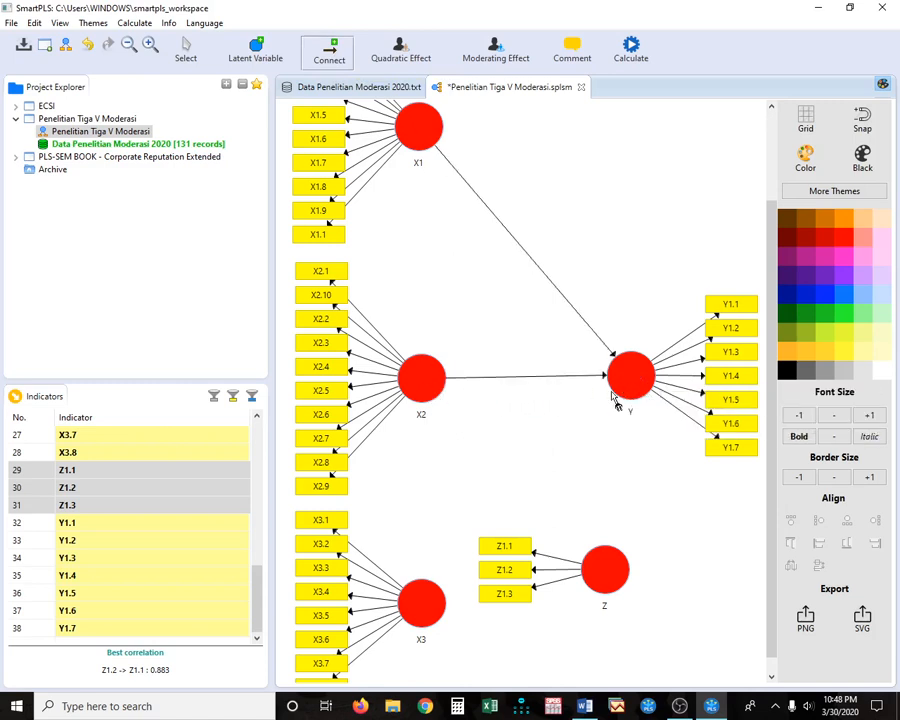
{"action": "left_click_drag", "start_coordinate": [428, 600], "coordinate": [543, 472]}
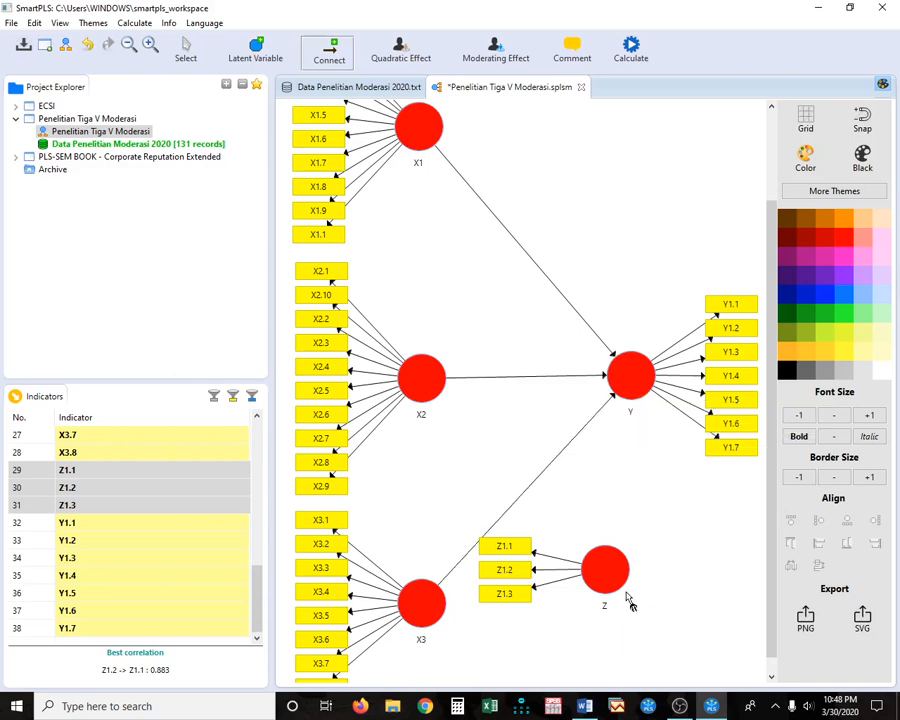
{"action": "mouse_move", "coordinate": [629, 600]}
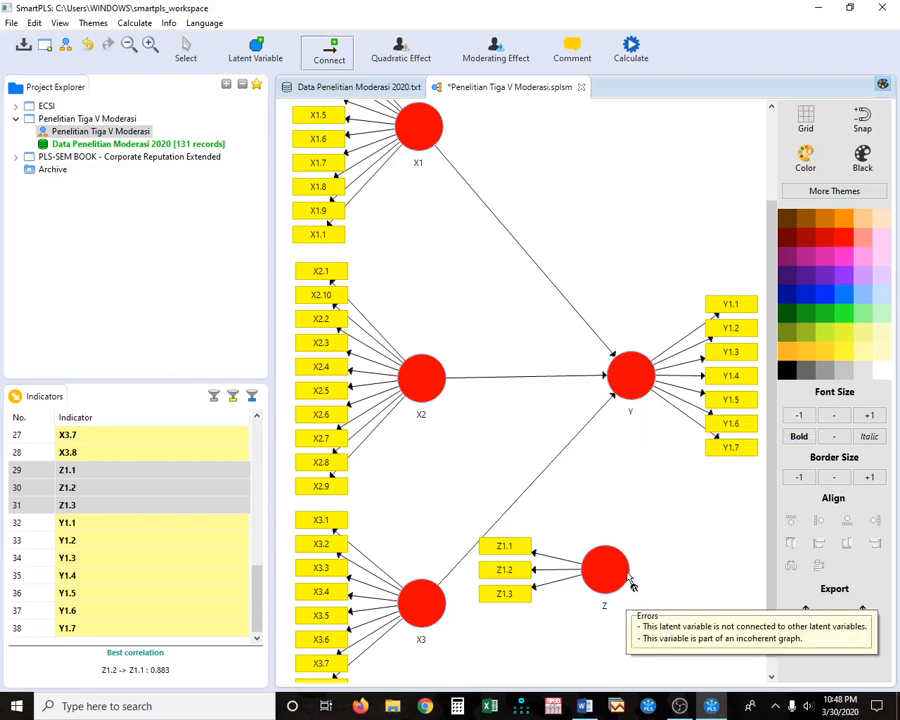
{"action": "mouse_move", "coordinate": [609, 407]}
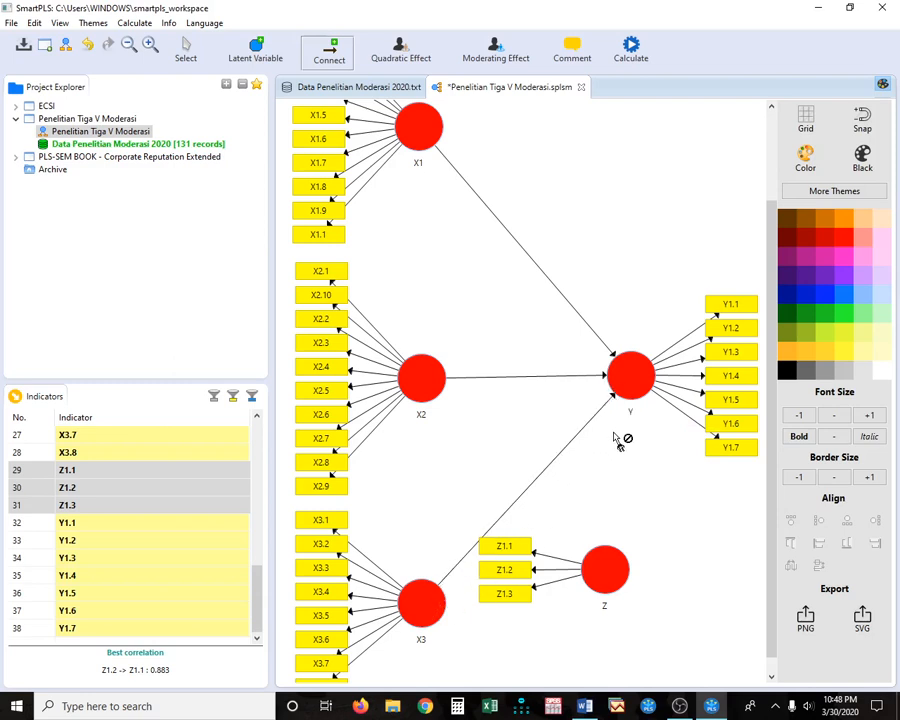
{"action": "key", "text": "Escape"}
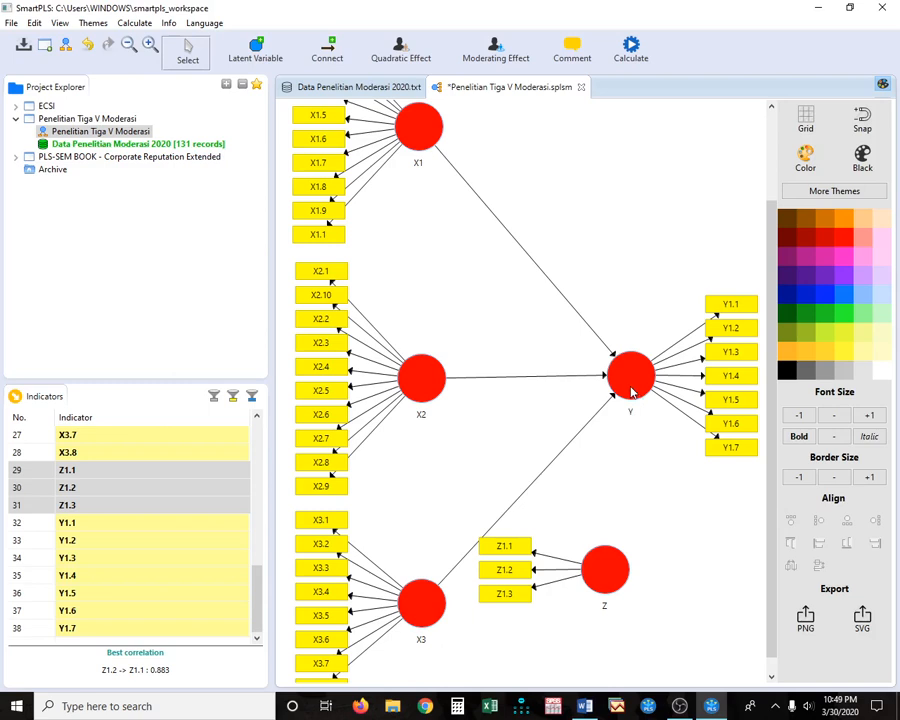
{"action": "left_click", "coordinate": [604, 348]}
{"action": "left_click", "coordinate": [524, 302]}
{"action": "mouse_move", "coordinate": [614, 574]}
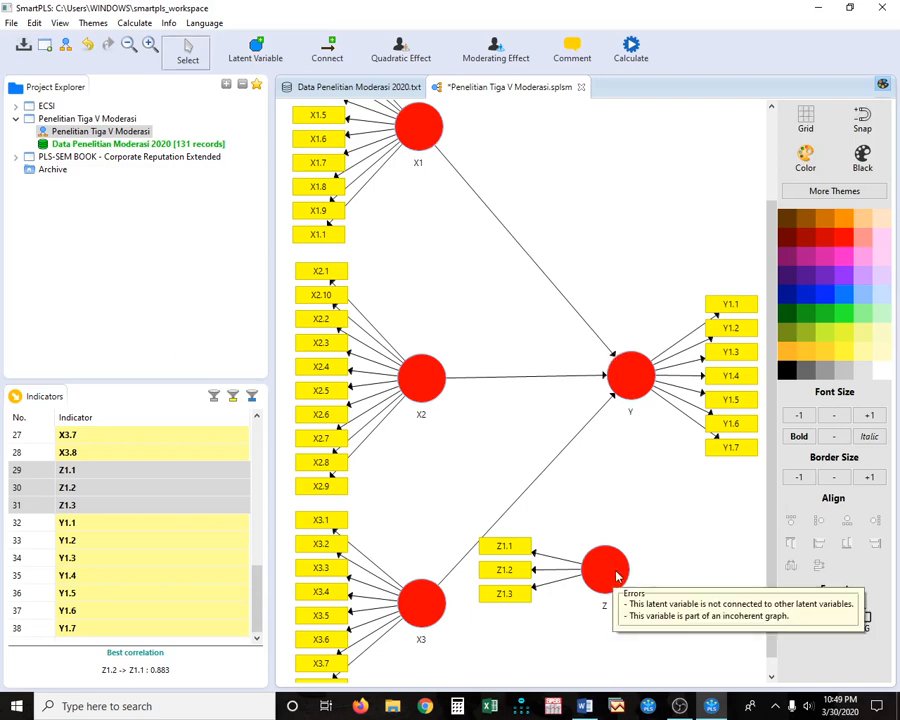
- Connect the moderator Z to the dependent variable Y with a structural path
{"action": "left_click", "coordinate": [327, 50]}
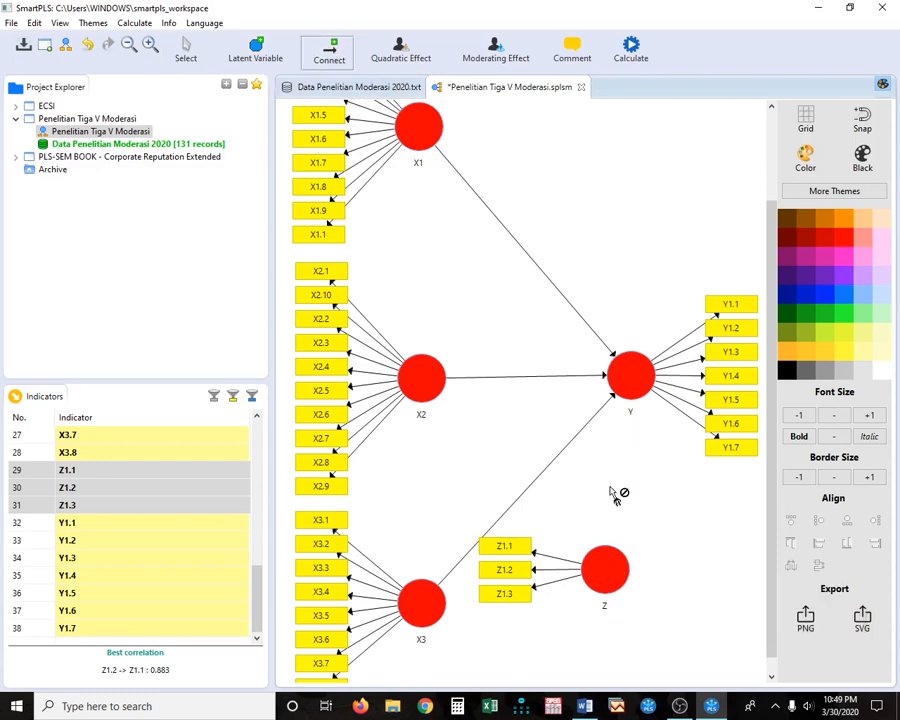
{"action": "left_click_drag", "start_coordinate": [612, 552], "coordinate": [617, 408]}
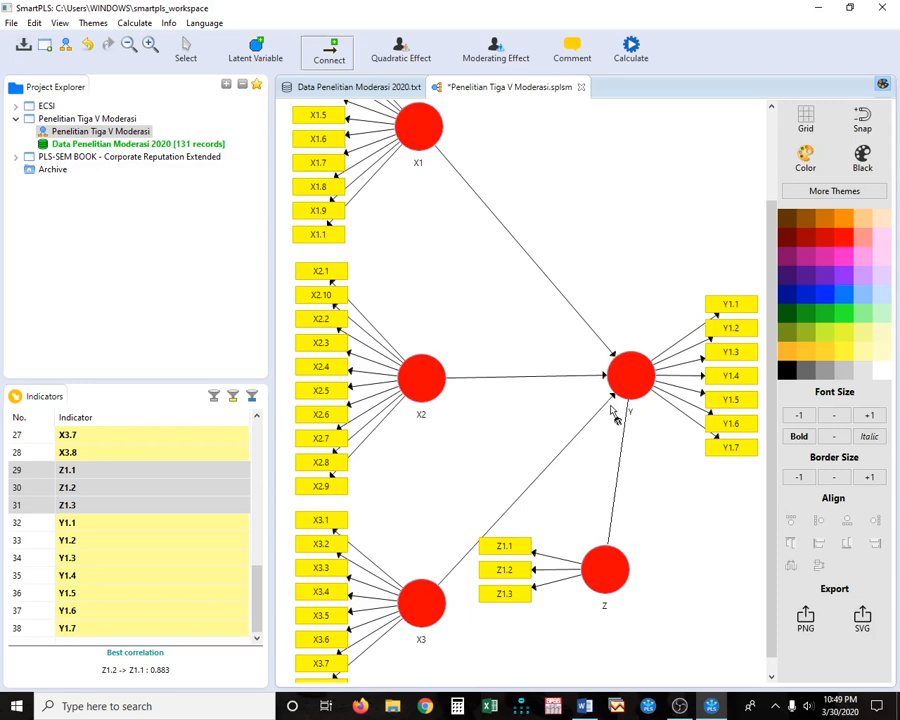
{"action": "left_click_drag", "start_coordinate": [612, 418], "coordinate": [628, 386]}
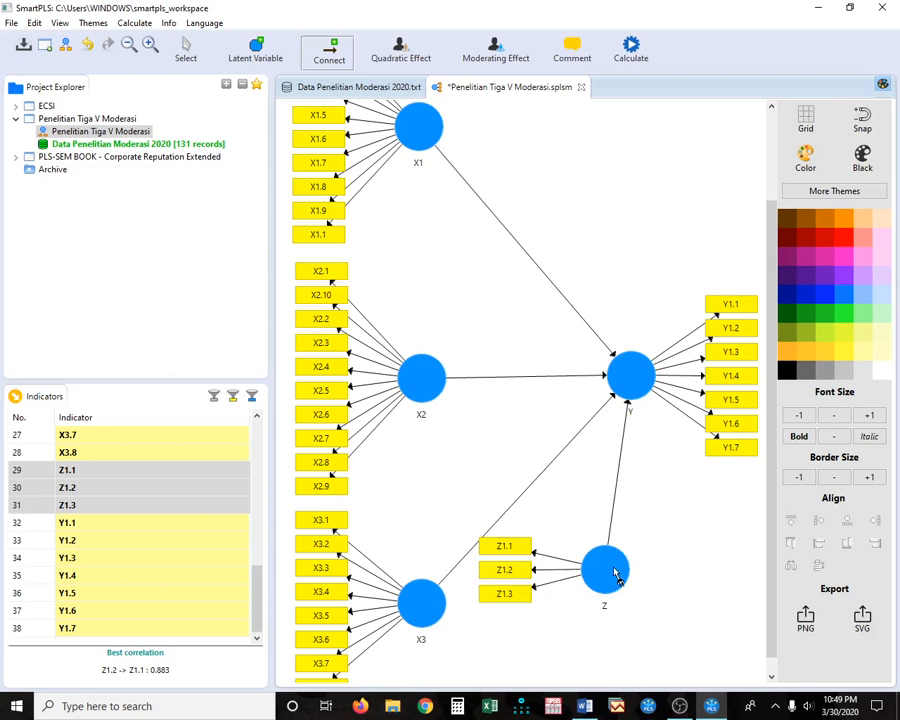
{"action": "key", "text": "Escape"}
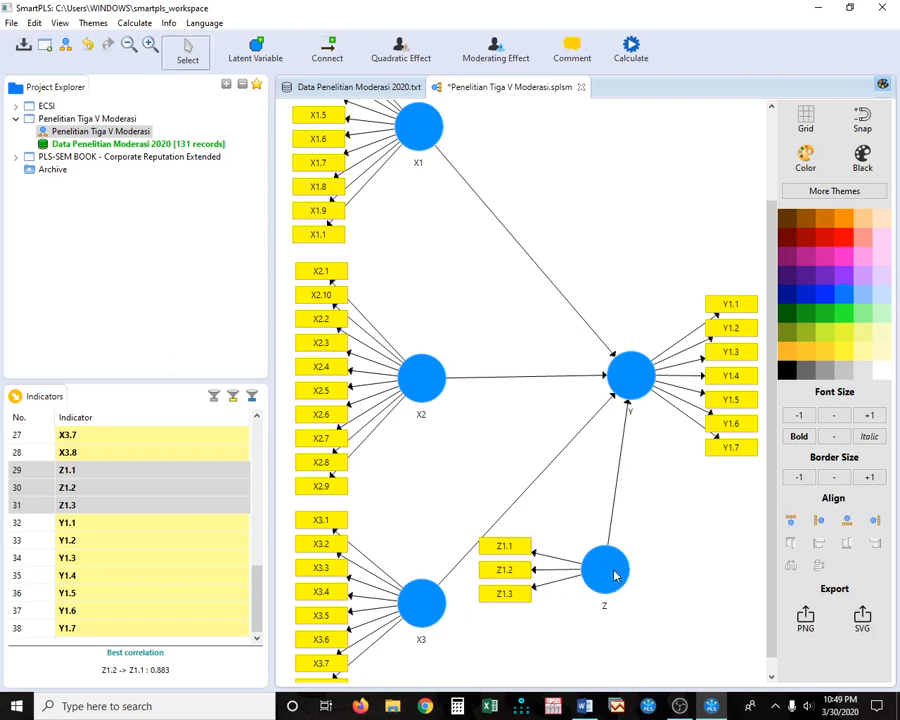
- Align the indicators of latent variable Z on its right side
{"action": "left_click", "coordinate": [610, 572]}
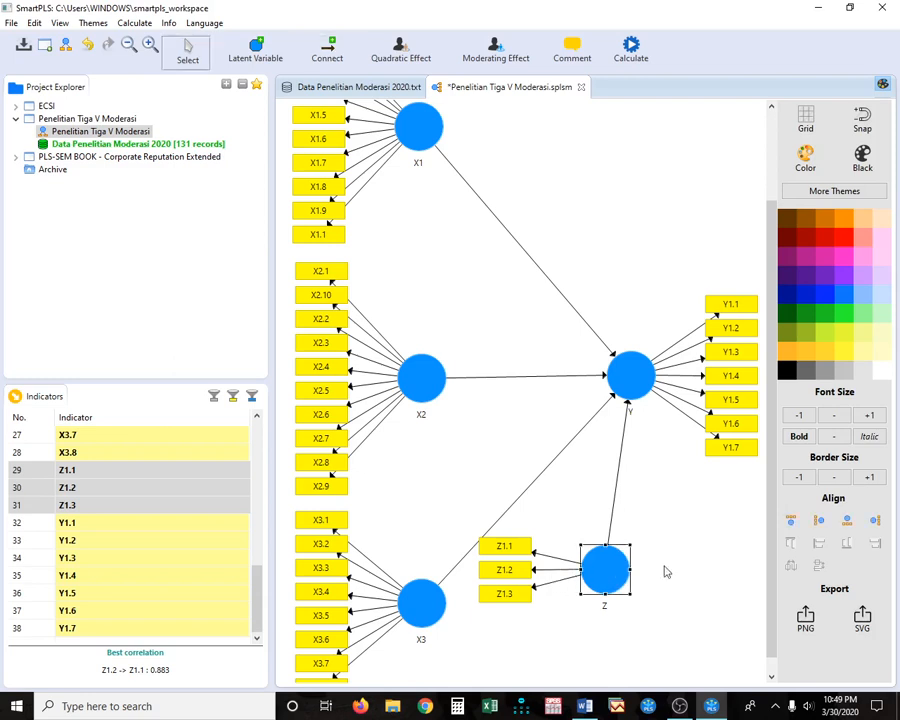
{"action": "left_click", "coordinate": [848, 521]}
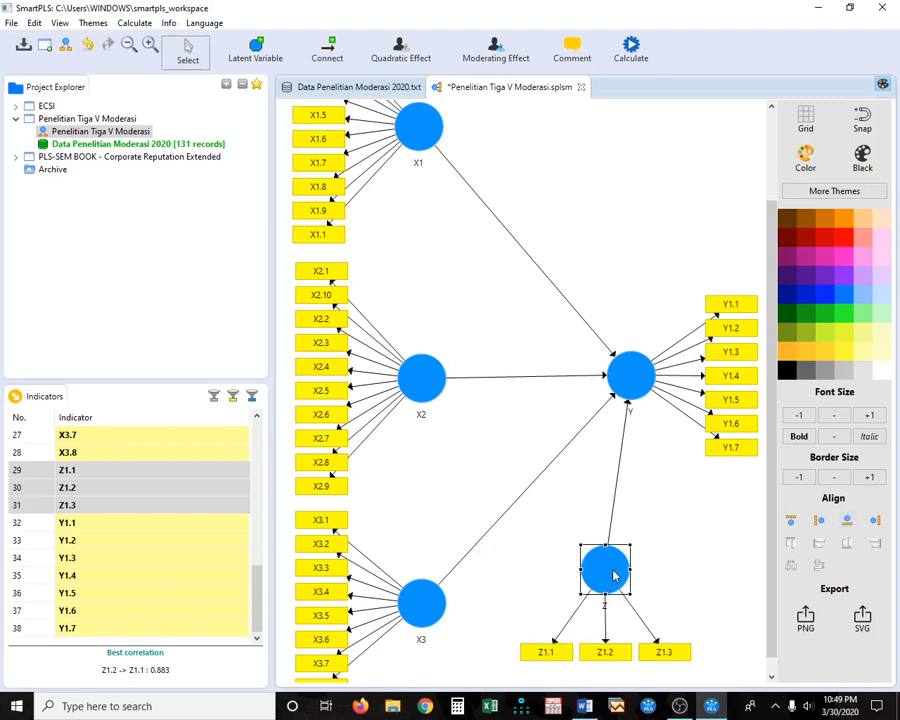
{"action": "left_click", "coordinate": [875, 520]}
{"action": "left_click", "coordinate": [670, 641]}
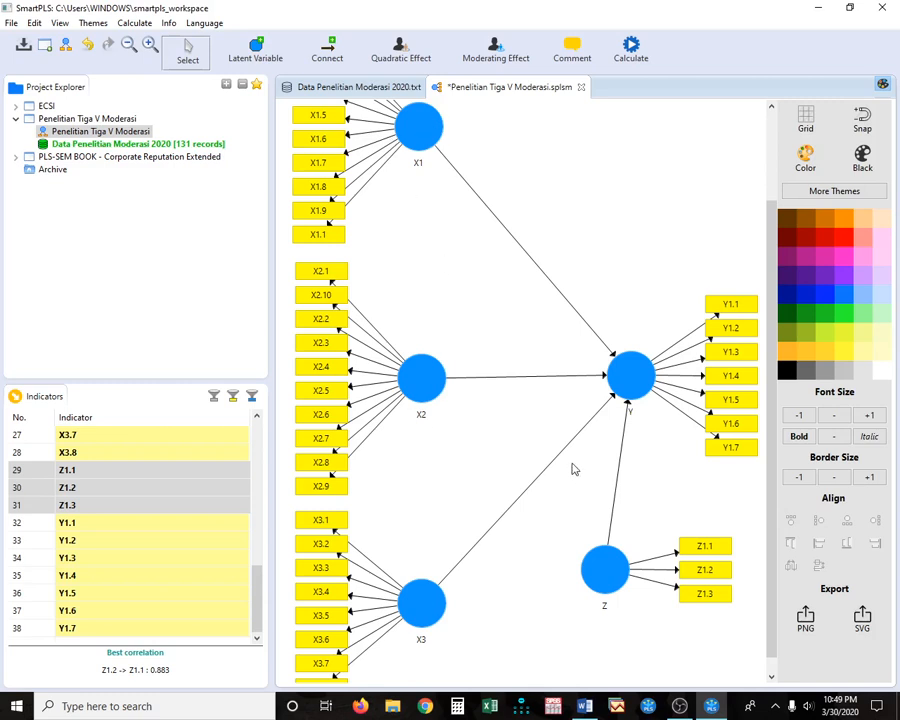
- Add a two-stage moderating effect on Y with moderator Z and independent variable X1, and place its circle above Y beside the X1 path
{"action": "right_click", "coordinate": [632, 381]}
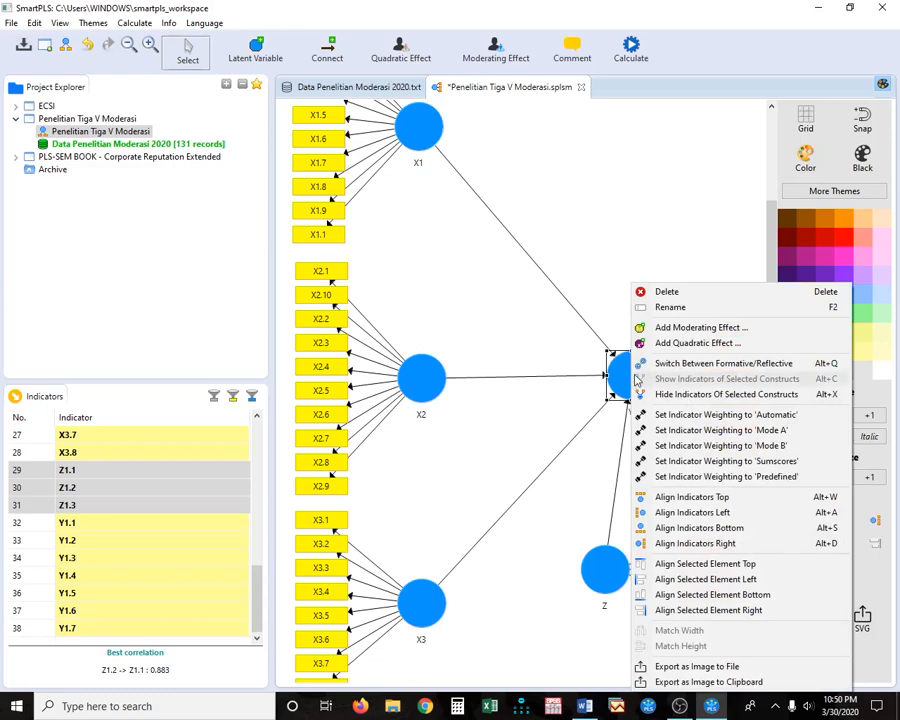
{"action": "left_click", "coordinate": [684, 328]}
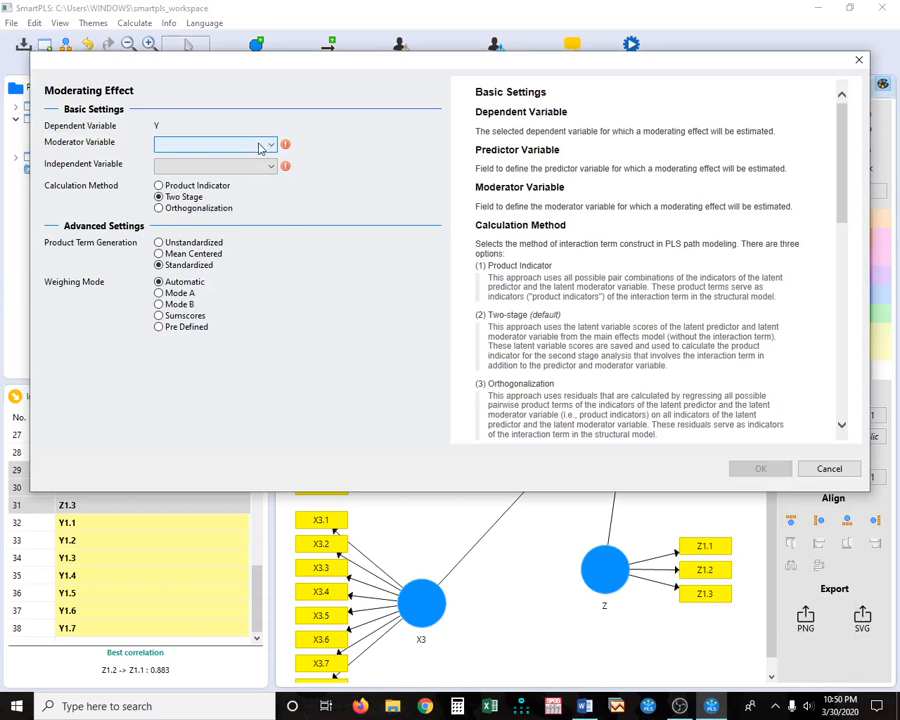
{"action": "left_click", "coordinate": [260, 145]}
{"action": "left_click", "coordinate": [215, 155]}
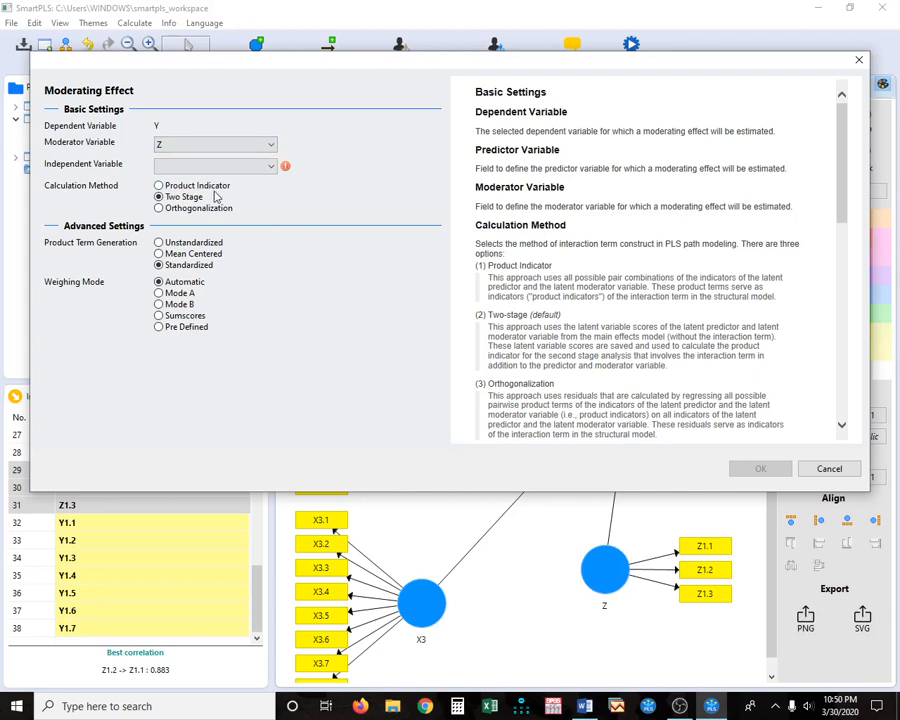
{"action": "left_click", "coordinate": [198, 168]}
{"action": "left_click", "coordinate": [190, 178]}
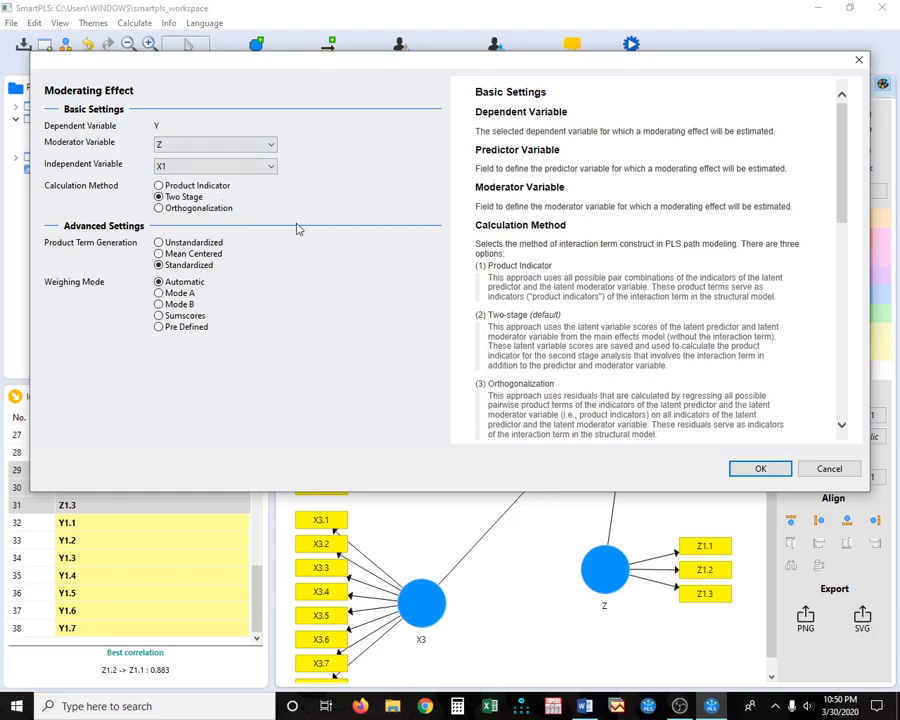
{"action": "left_click", "coordinate": [758, 468]}
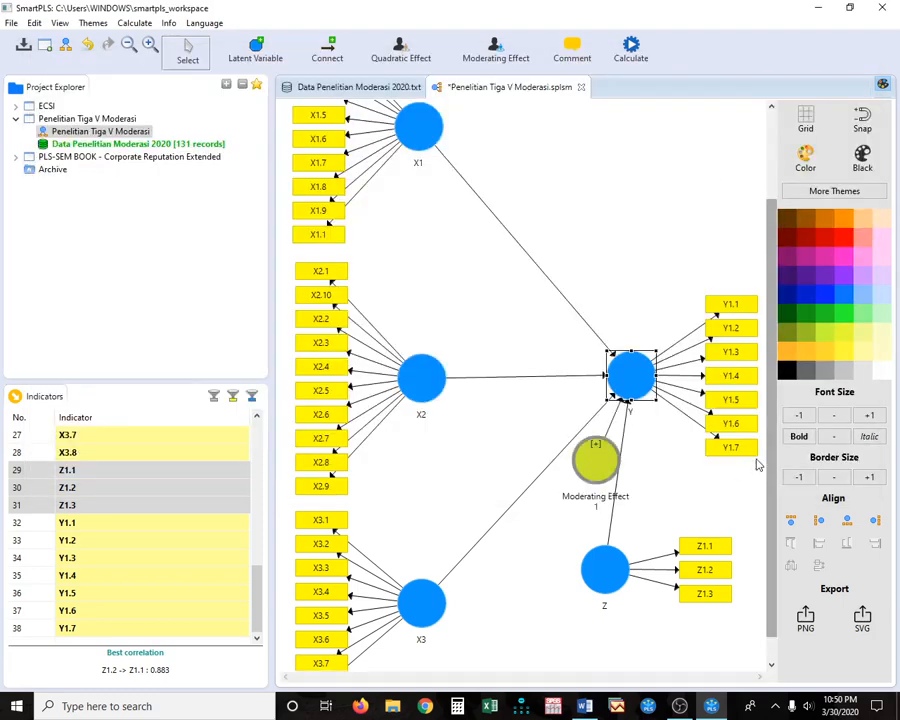
{"action": "left_click_drag", "start_coordinate": [604, 472], "coordinate": [575, 238]}
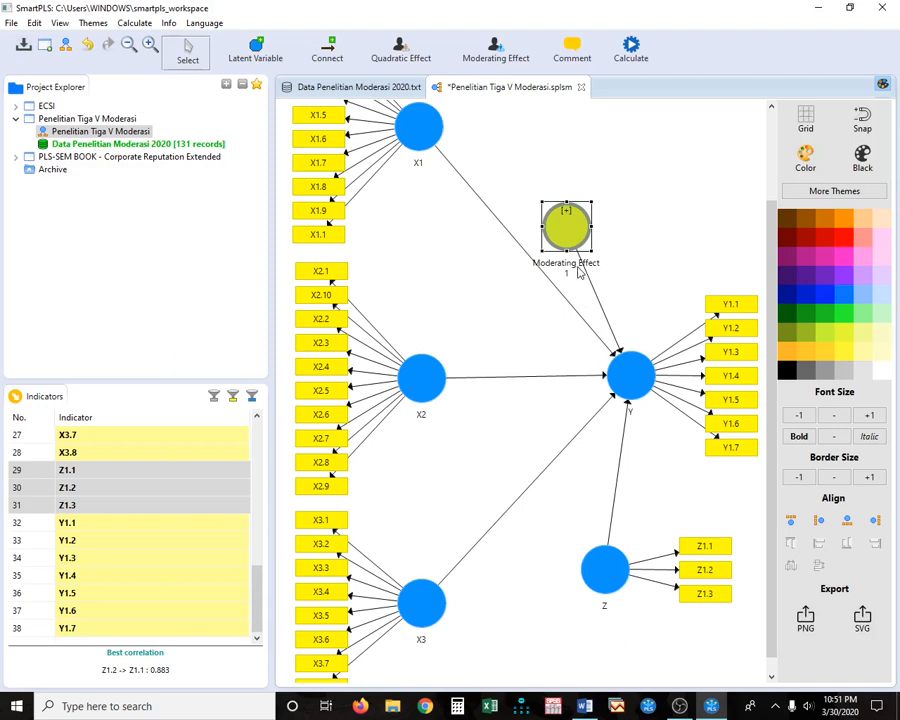
{"action": "mouse_move", "coordinate": [578, 272]}
- Add a two-stage moderating effect on Y with moderator Z and independent variable X2, and place it right of the first moderating effect
{"action": "right_click", "coordinate": [626, 376]}
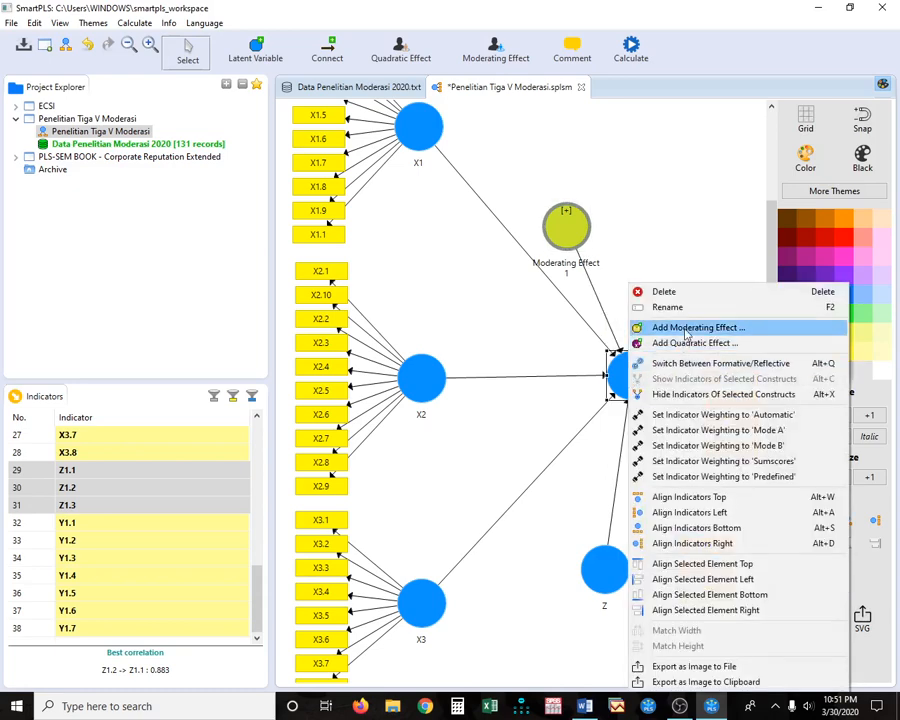
{"action": "left_click", "coordinate": [686, 329]}
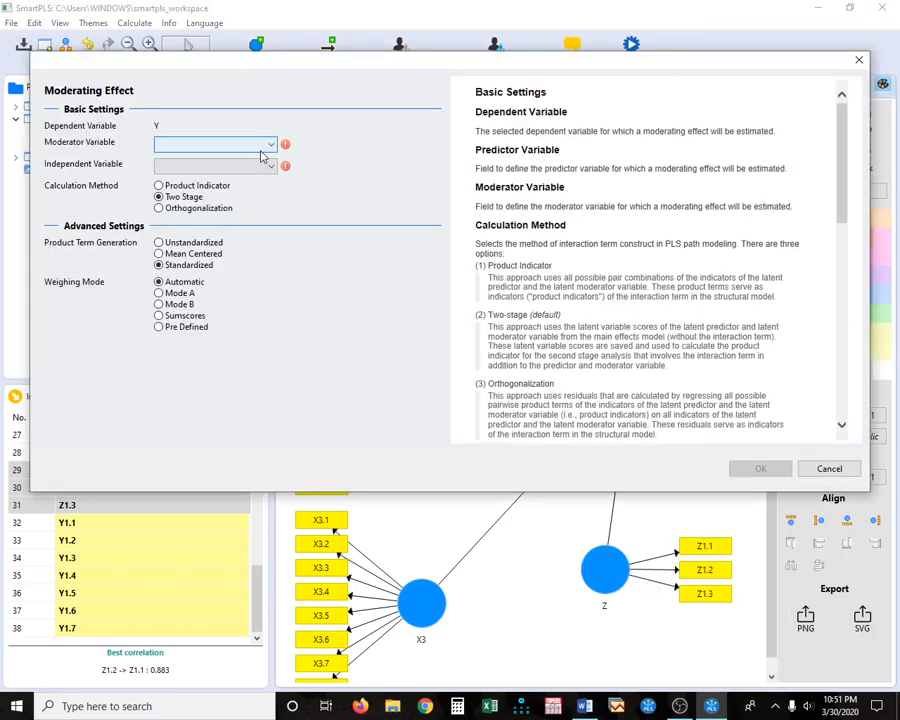
{"action": "left_click", "coordinate": [261, 147]}
{"action": "left_click", "coordinate": [215, 178]}
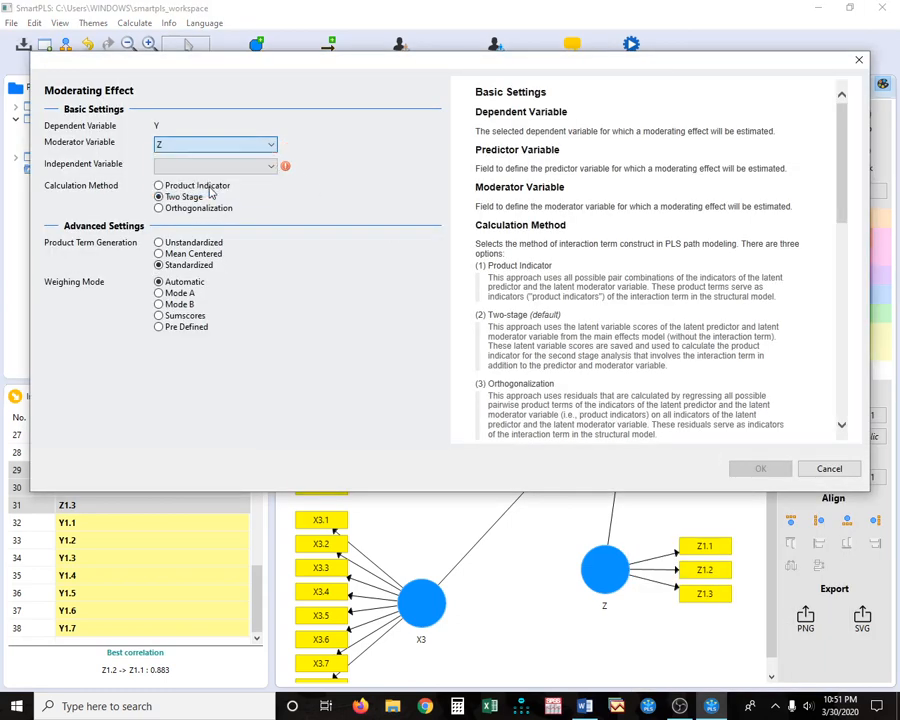
{"action": "left_click", "coordinate": [205, 168]}
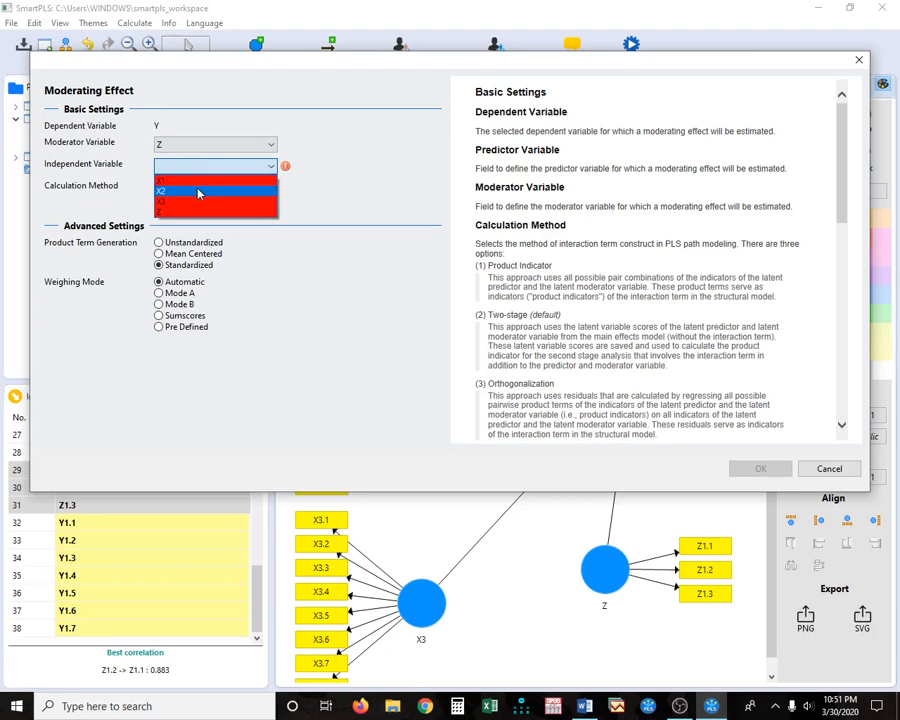
{"action": "left_click", "coordinate": [198, 191]}
{"action": "left_click", "coordinate": [757, 468]}
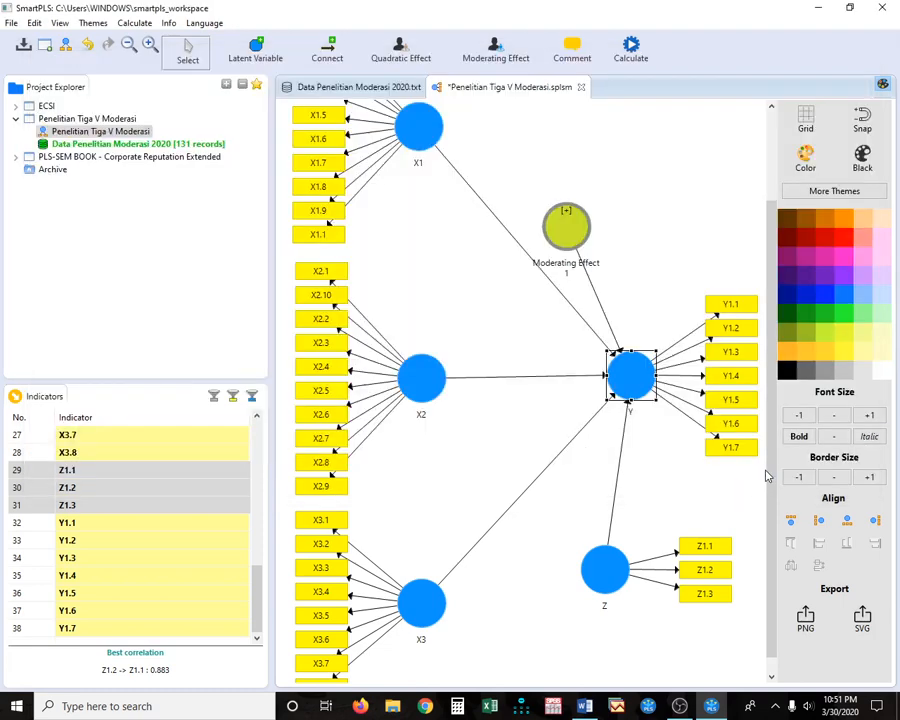
{"action": "left_click_drag", "start_coordinate": [561, 495], "coordinate": [641, 238]}
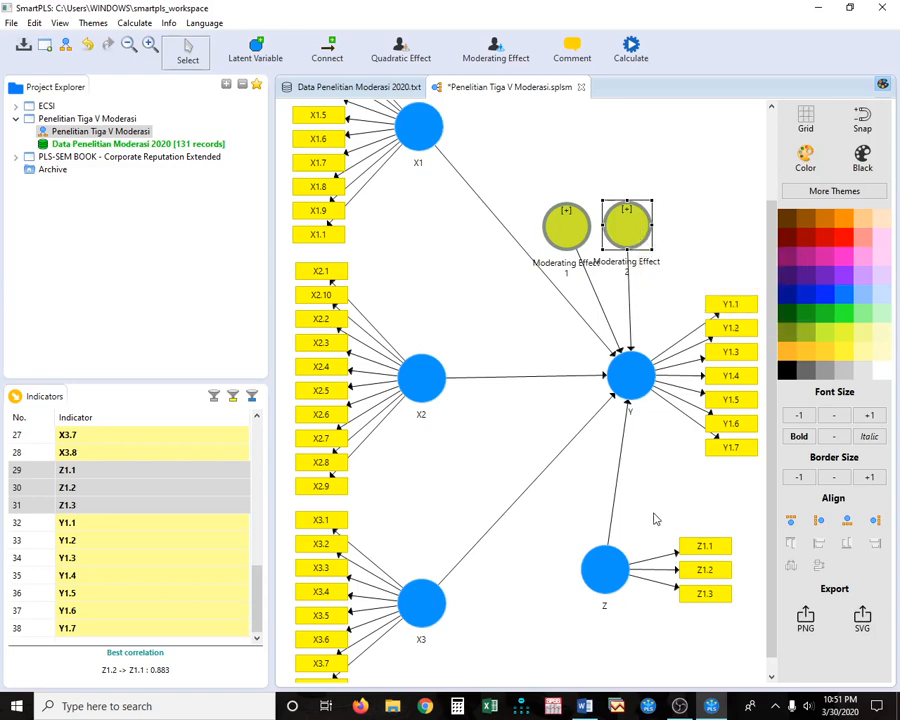
- Add a two-stage moderating effect on Y with moderator Z and independent variable X3, and place it right of the second moderating effect
{"action": "right_click", "coordinate": [629, 376]}
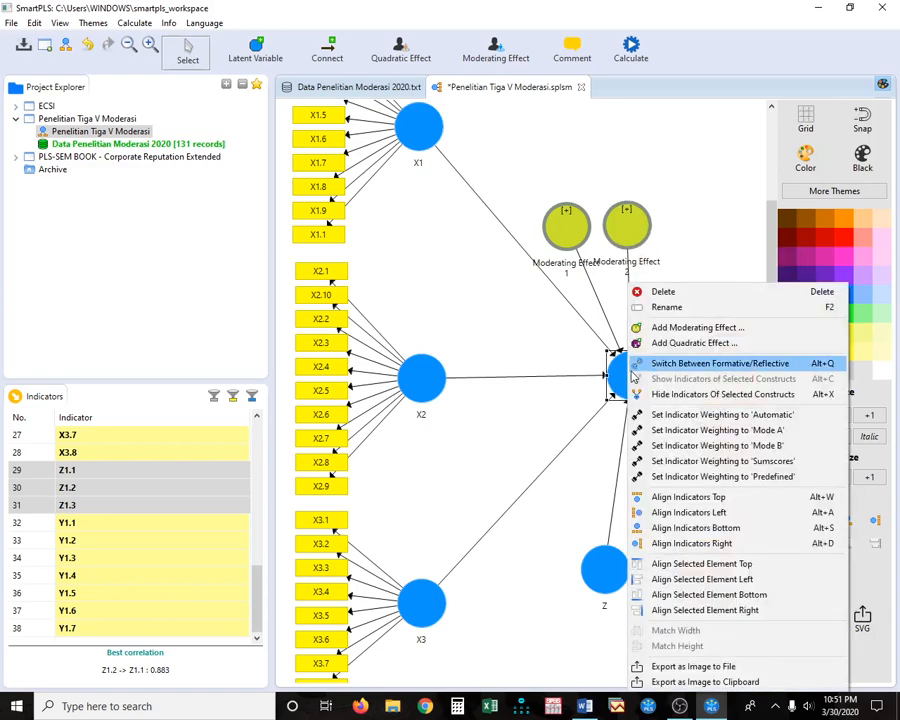
{"action": "left_click", "coordinate": [665, 328]}
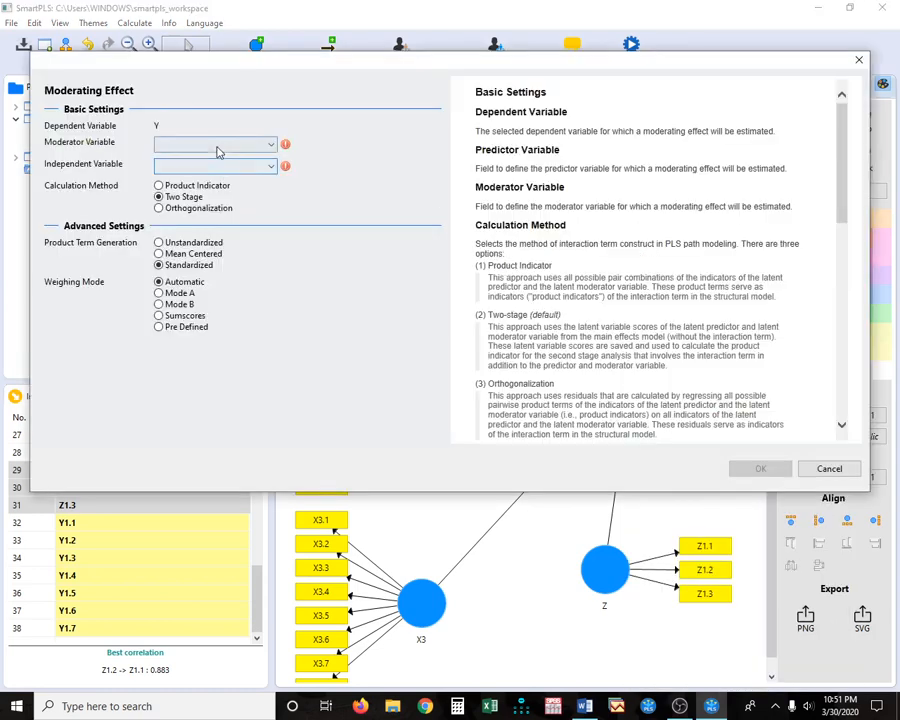
{"action": "left_click", "coordinate": [218, 148]}
{"action": "left_click", "coordinate": [197, 190]}
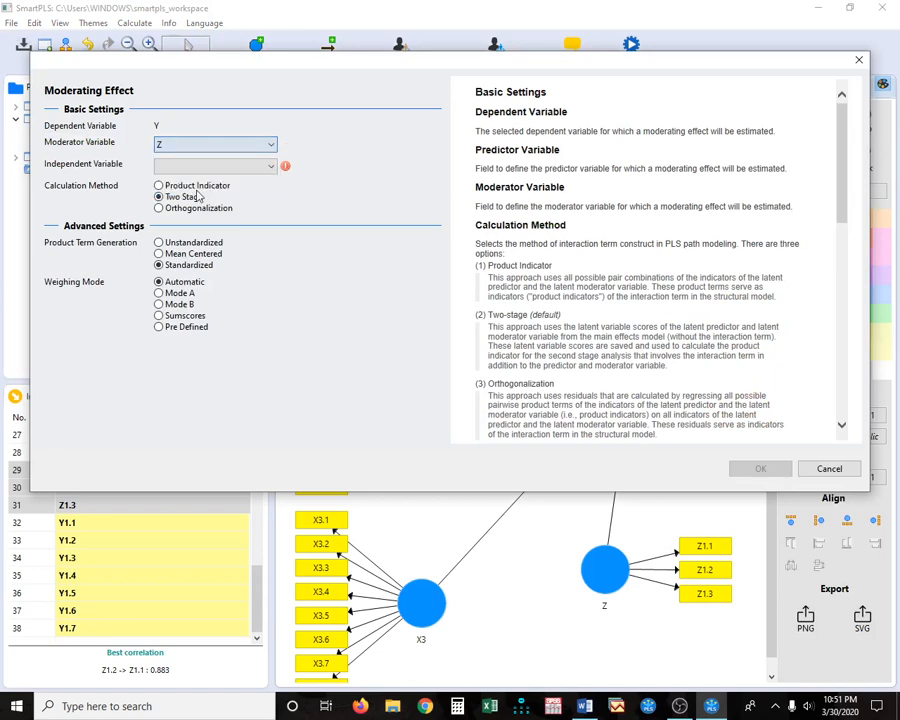
{"action": "left_click", "coordinate": [202, 168]}
{"action": "left_click", "coordinate": [193, 200]}
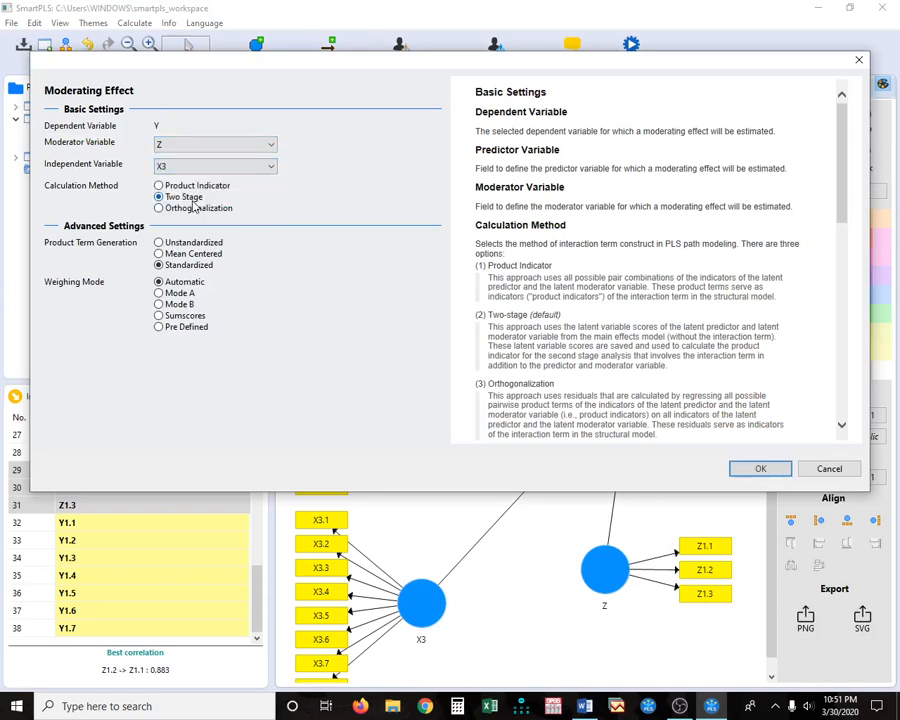
{"action": "left_click", "coordinate": [752, 470]}
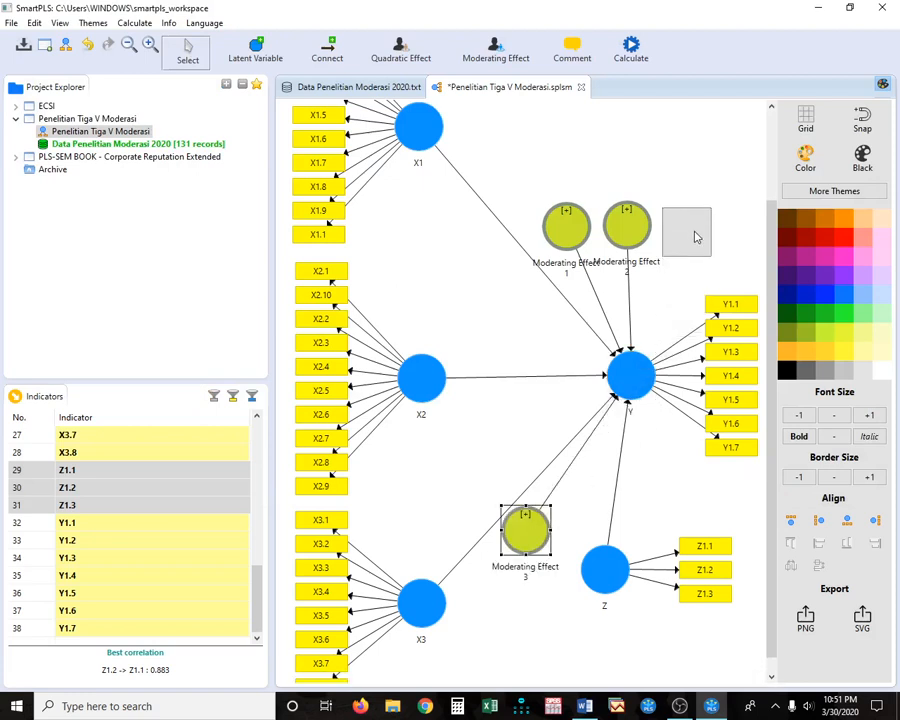
{"action": "left_click_drag", "start_coordinate": [698, 233], "coordinate": [698, 234]}
{"action": "left_click", "coordinate": [682, 507]}
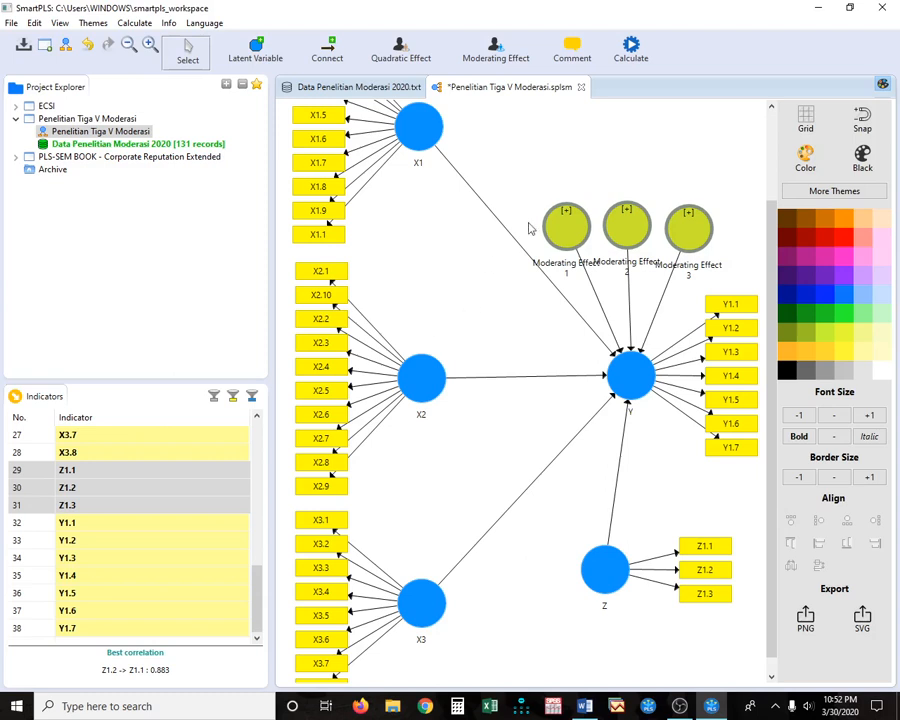
- Run the PLS Algorithm on the model with its default settings and open the full report
{"action": "left_click", "coordinate": [630, 52]}
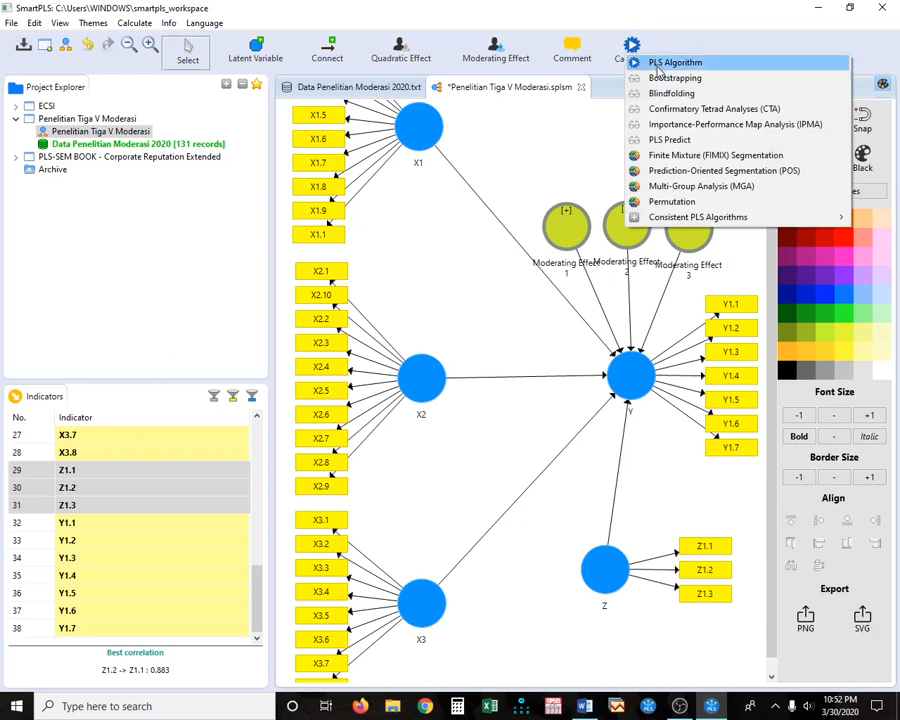
{"action": "left_click", "coordinate": [657, 64]}
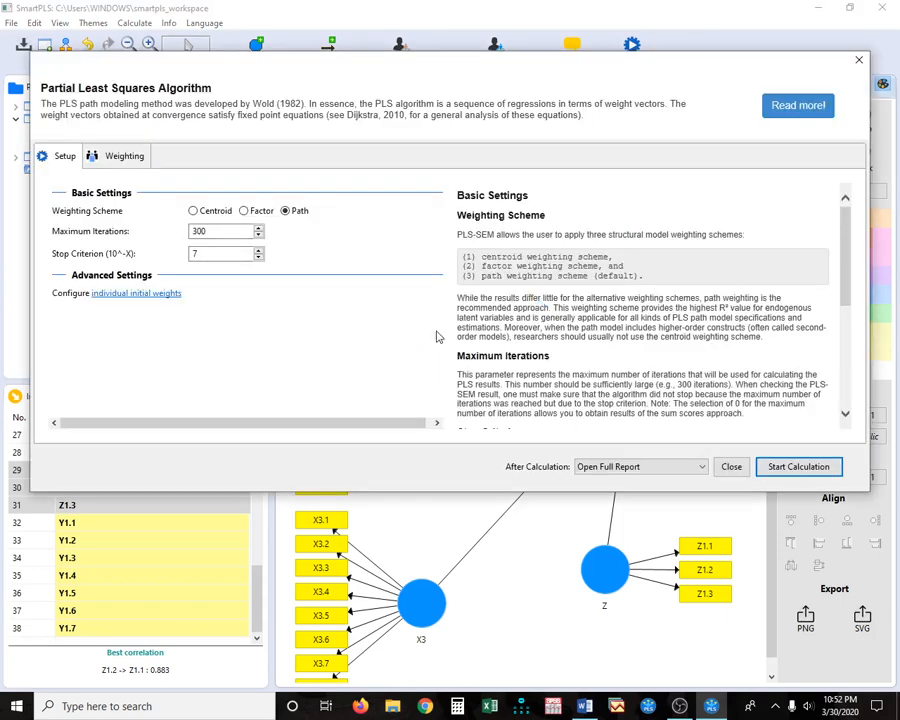
{"action": "left_click", "coordinate": [793, 470]}
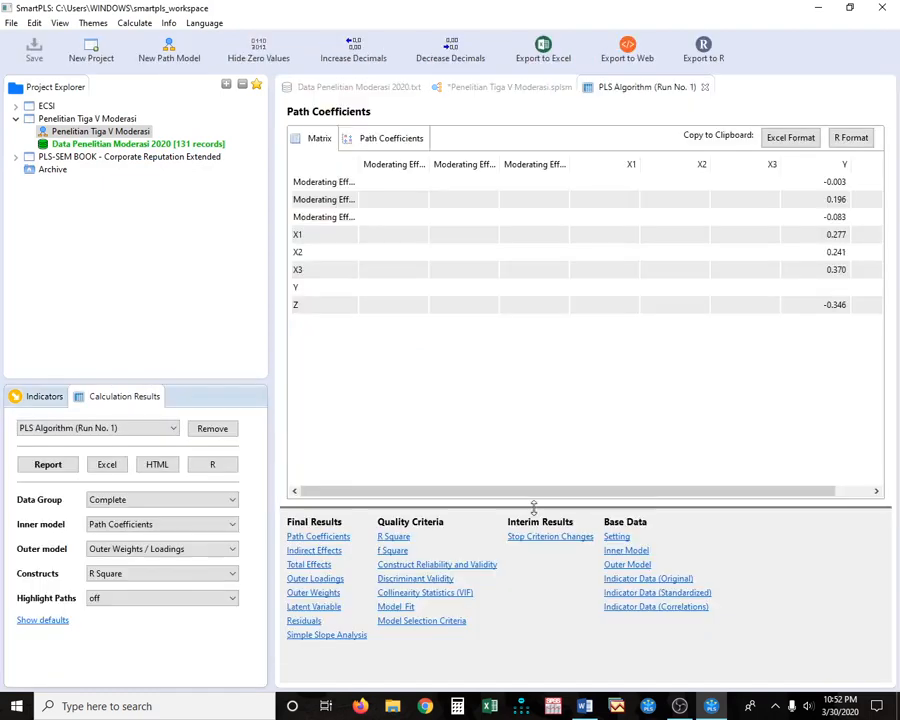
- Examine the Construct Reliability and Validity and Outer Loadings results, and return to the path model diagram
{"action": "left_click", "coordinate": [440, 565]}
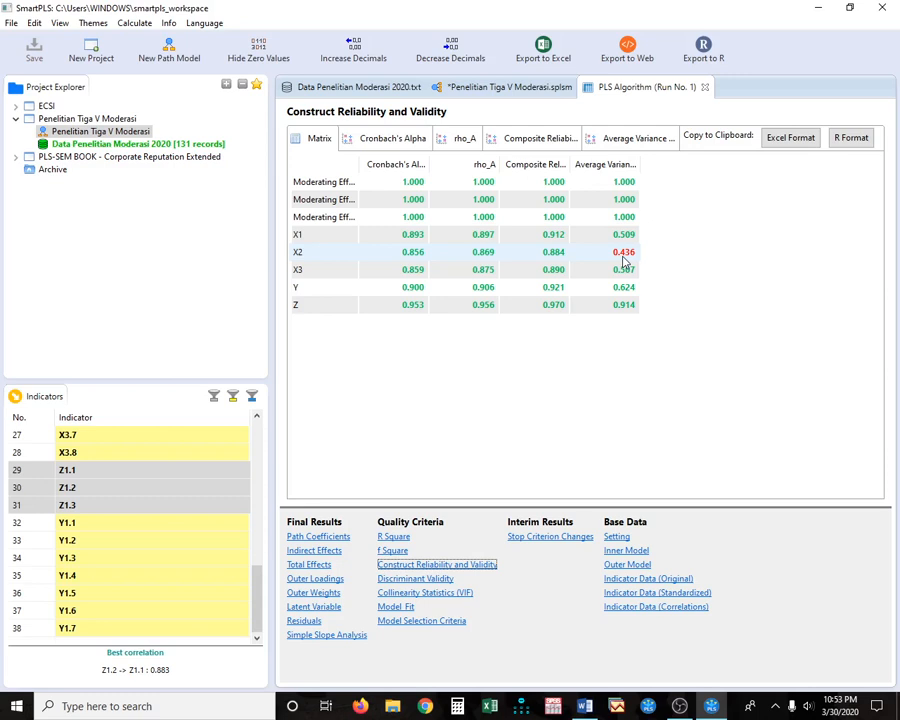
{"action": "left_click", "coordinate": [330, 583]}
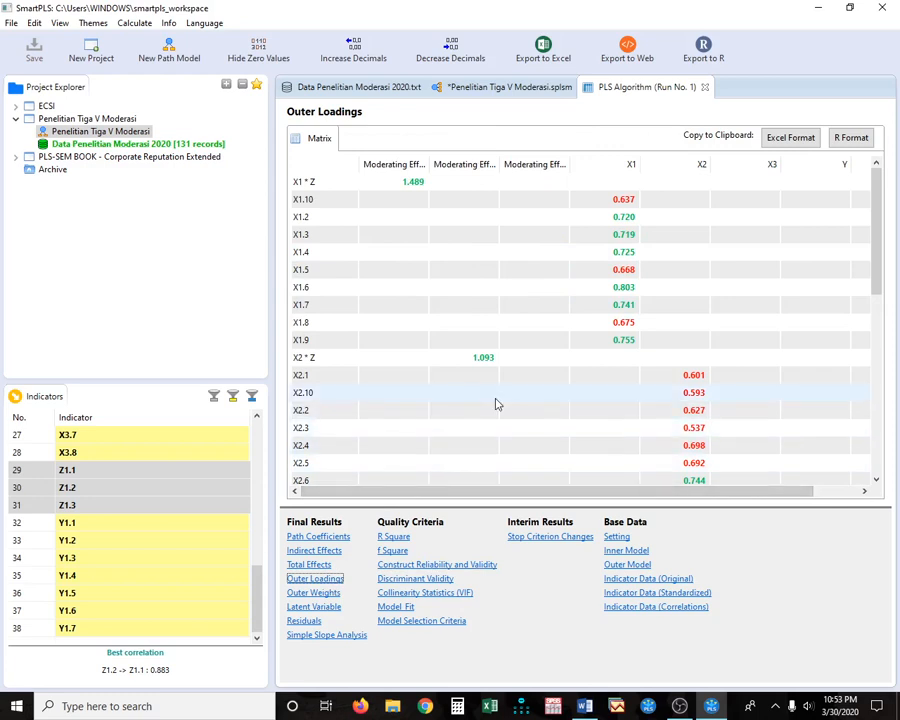
{"action": "scroll", "coordinate": [497, 404], "scroll_direction": "down", "scroll_amount": 1}
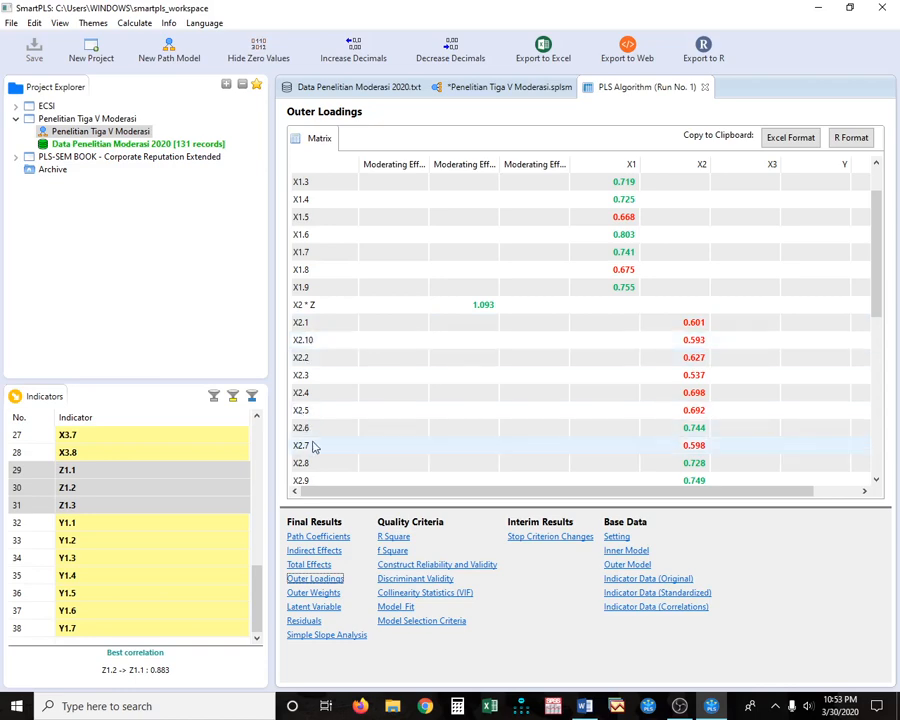
{"action": "left_click", "coordinate": [494, 89]}
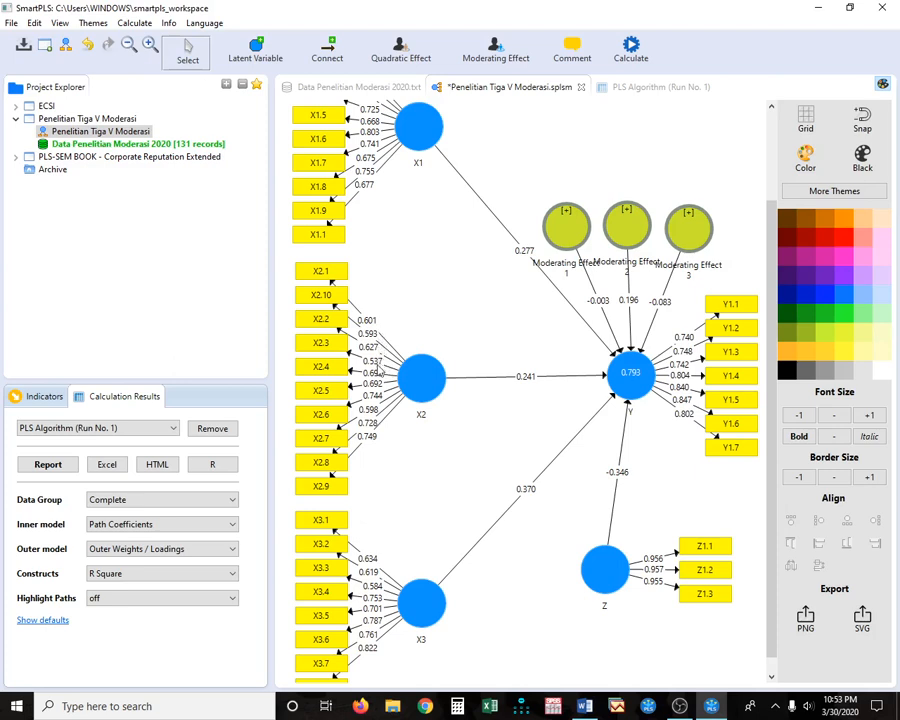
- Delete indicator X2.3 from construct X2 in the path model
{"action": "left_click", "coordinate": [376, 363]}
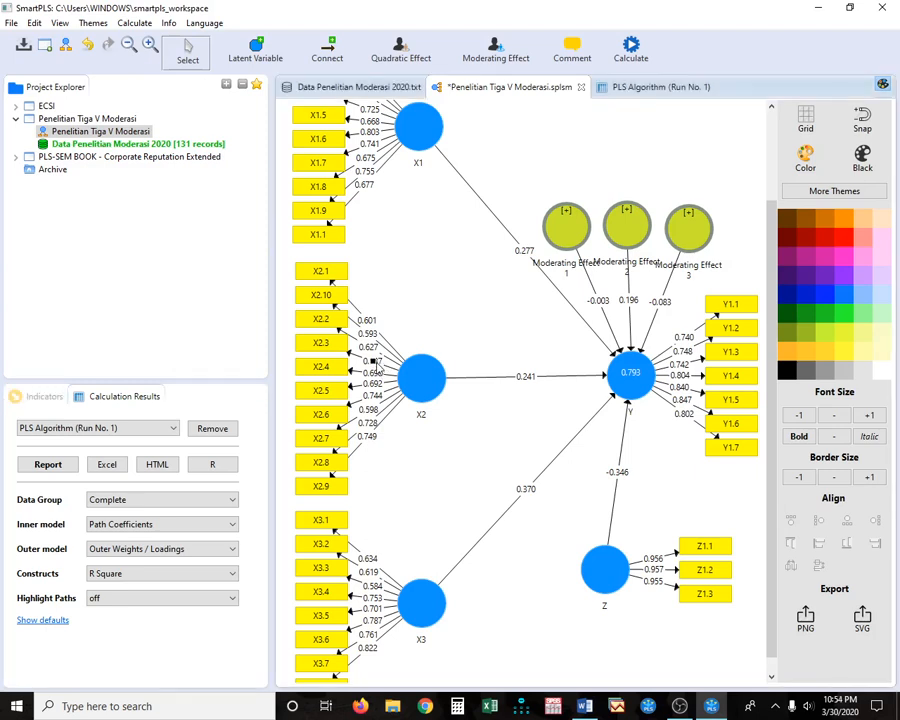
{"action": "left_click", "coordinate": [335, 350]}
{"action": "right_click", "coordinate": [328, 347]}
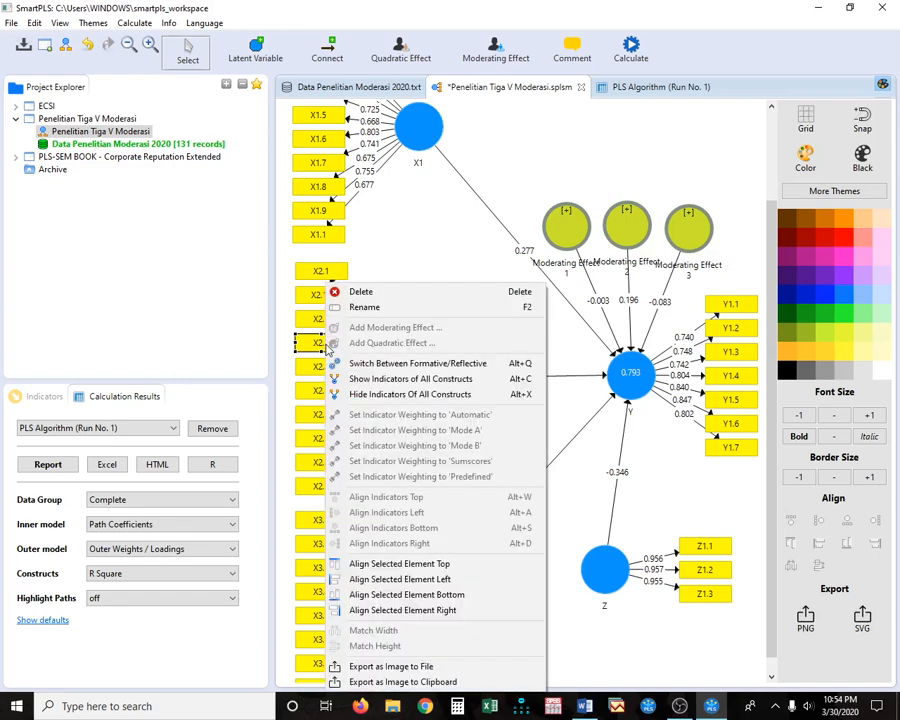
{"action": "key", "text": "Delete"}
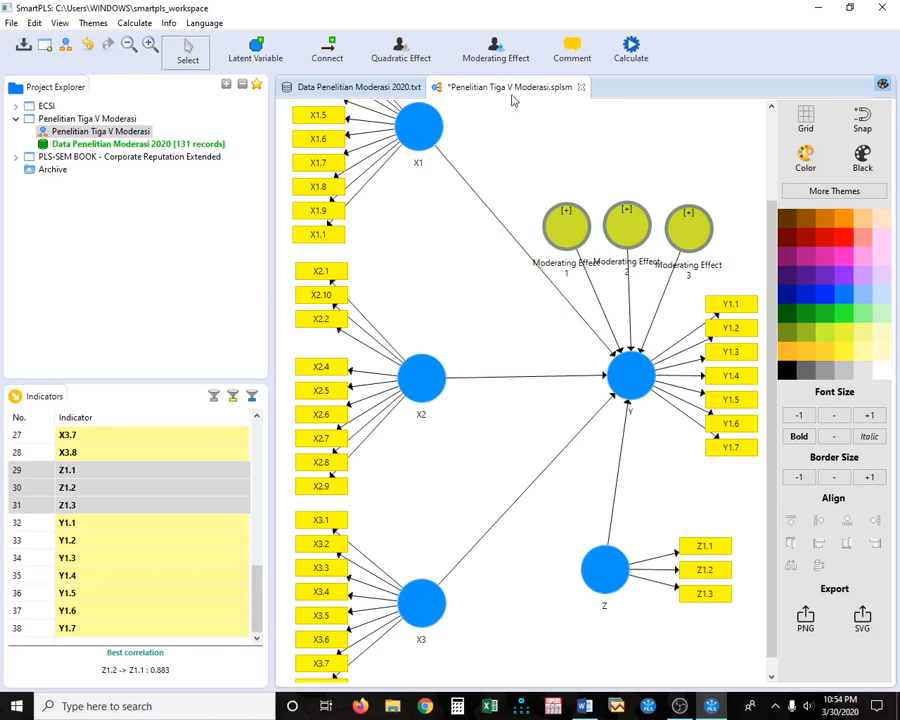
- Run the PLS Algorithm with its default settings and view the Construct Reliability and Validity and Outer Loadings results
{"action": "left_click", "coordinate": [634, 50]}
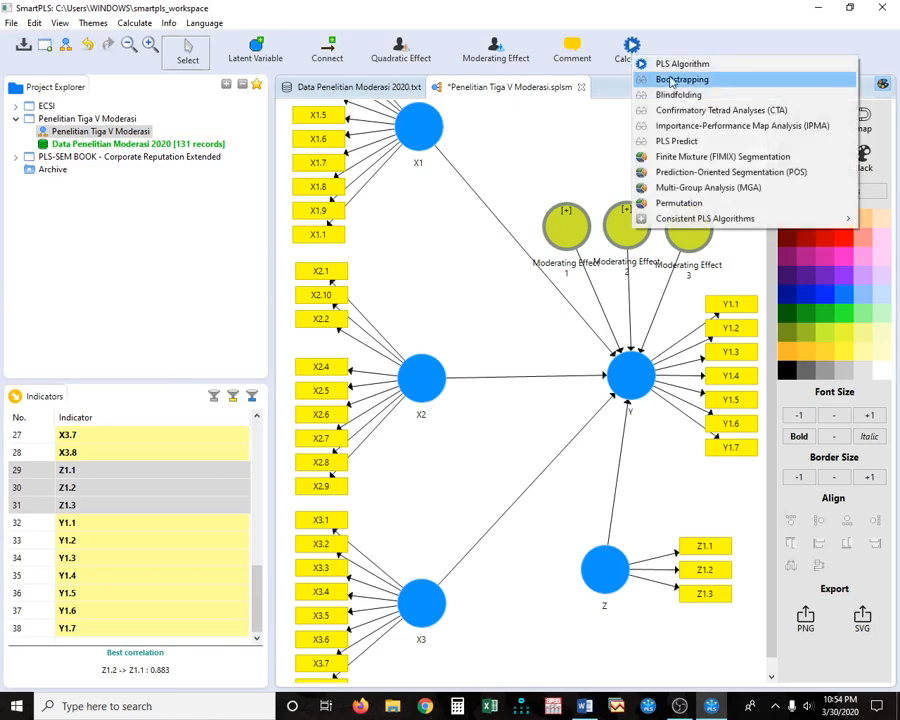
{"action": "left_click", "coordinate": [680, 64]}
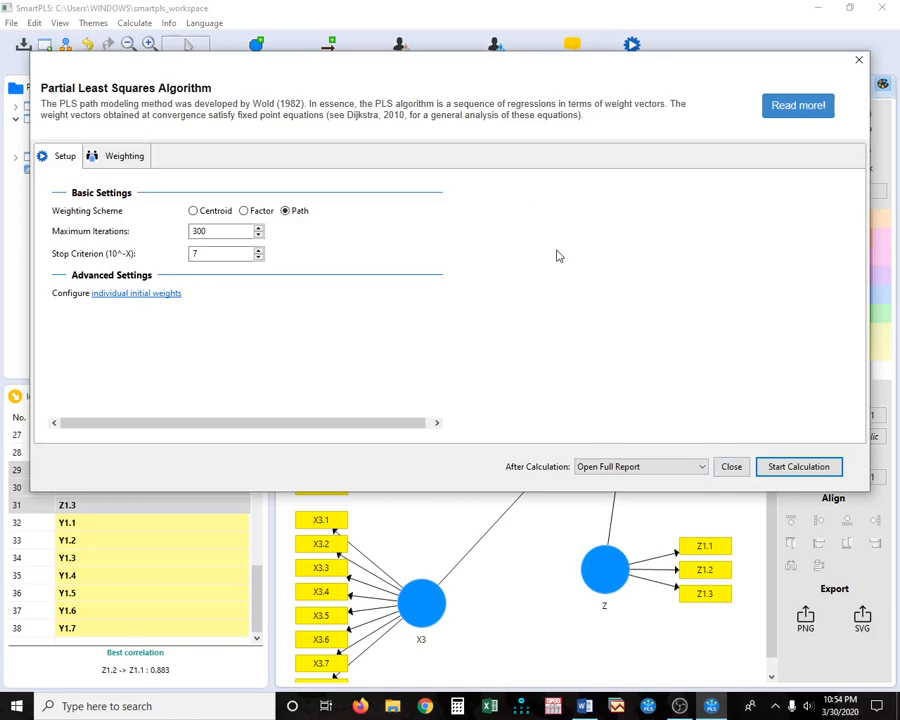
{"action": "left_click", "coordinate": [780, 467]}
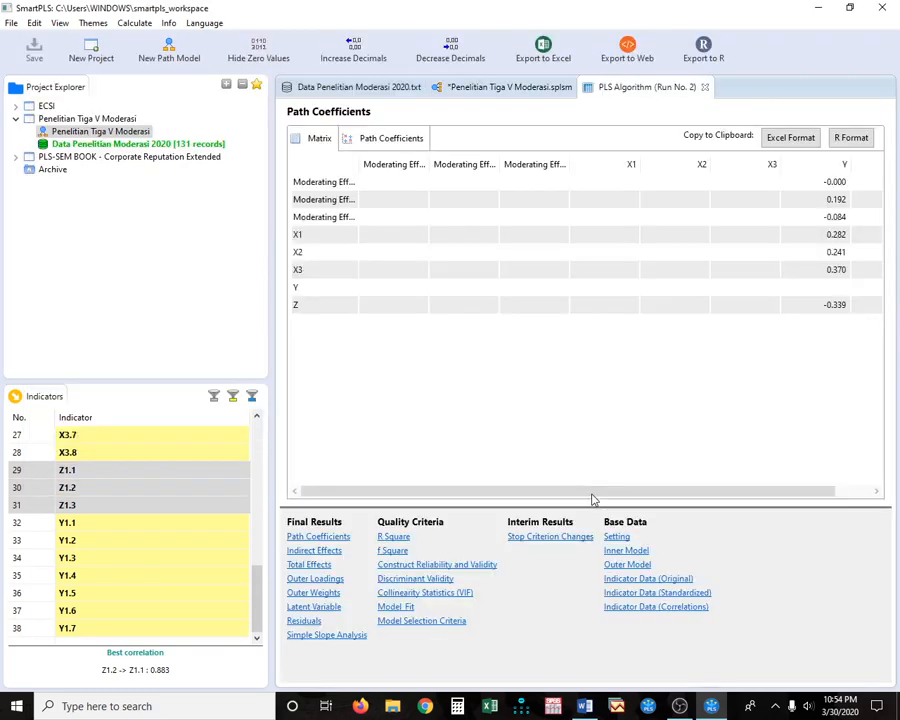
{"action": "left_click", "coordinate": [467, 566]}
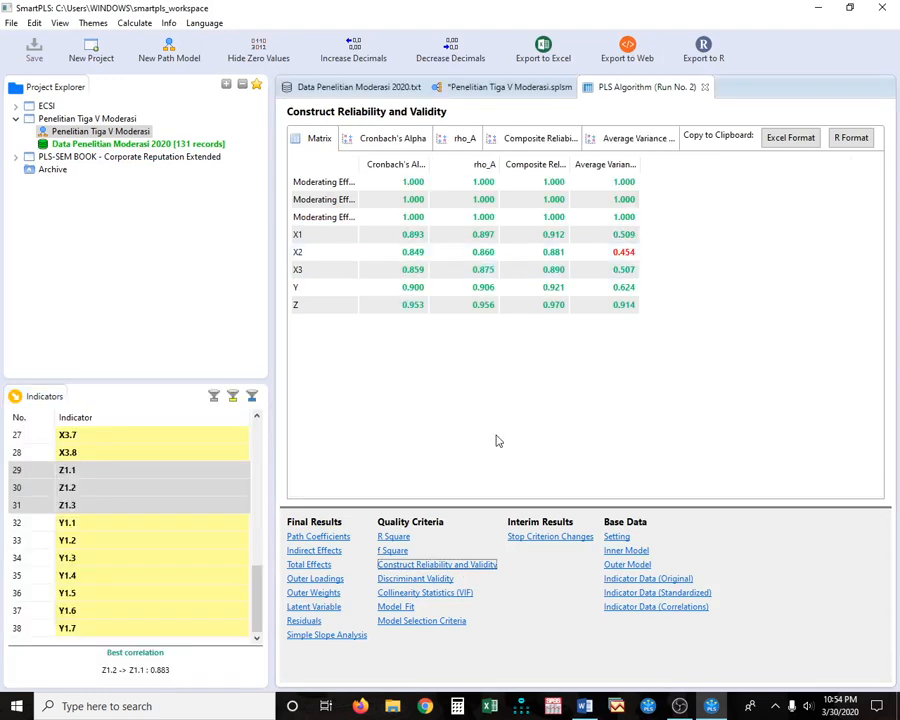
{"action": "left_click", "coordinate": [318, 579]}
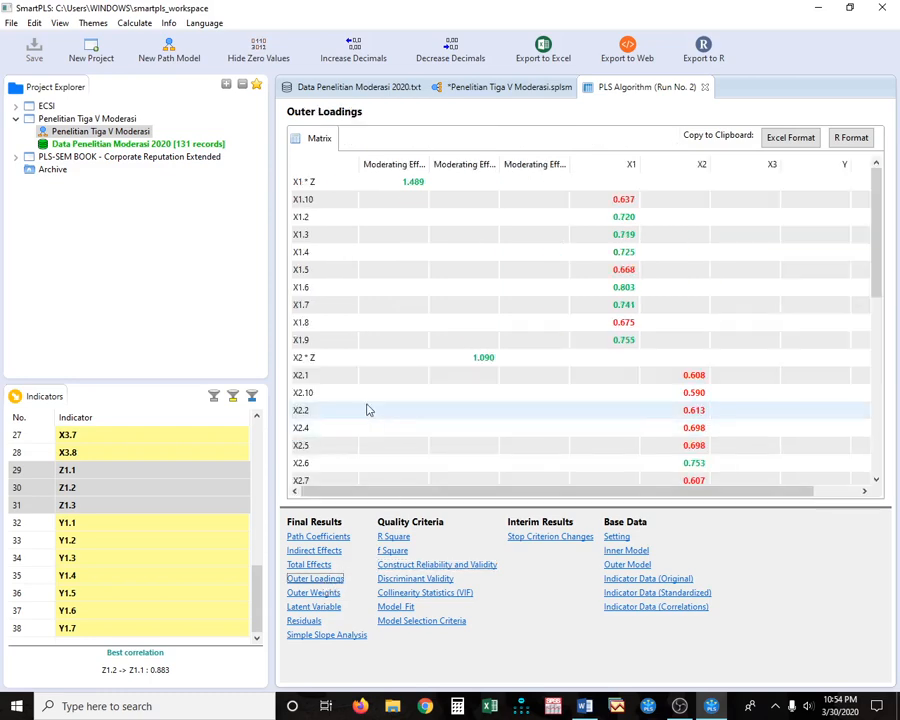
- Return to the path model diagram and delete indicator X2.10 from construct X2
{"action": "left_click", "coordinate": [489, 88]}
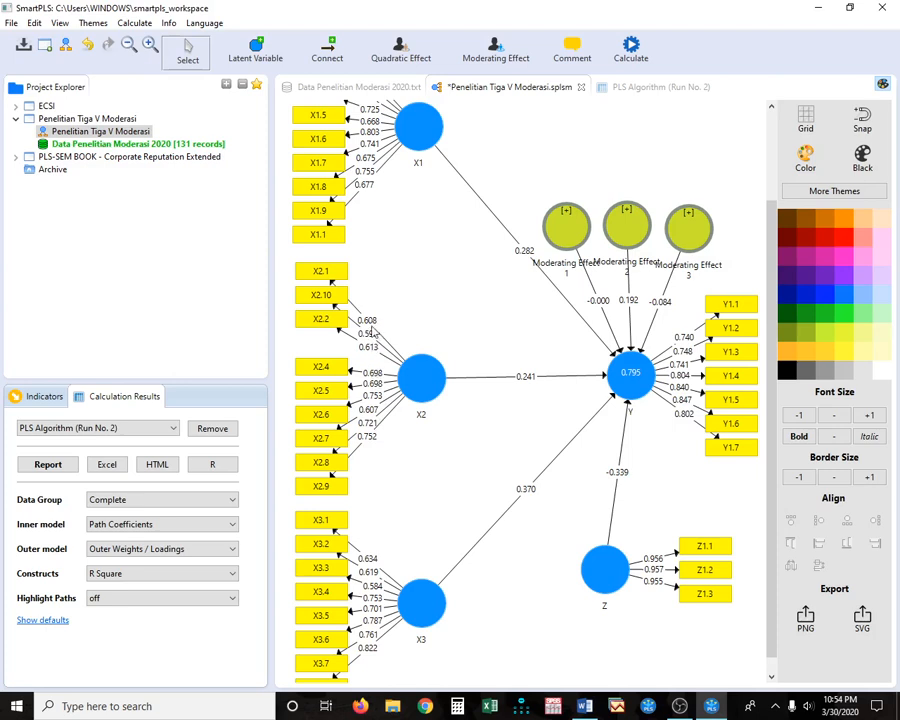
{"action": "left_click", "coordinate": [323, 298]}
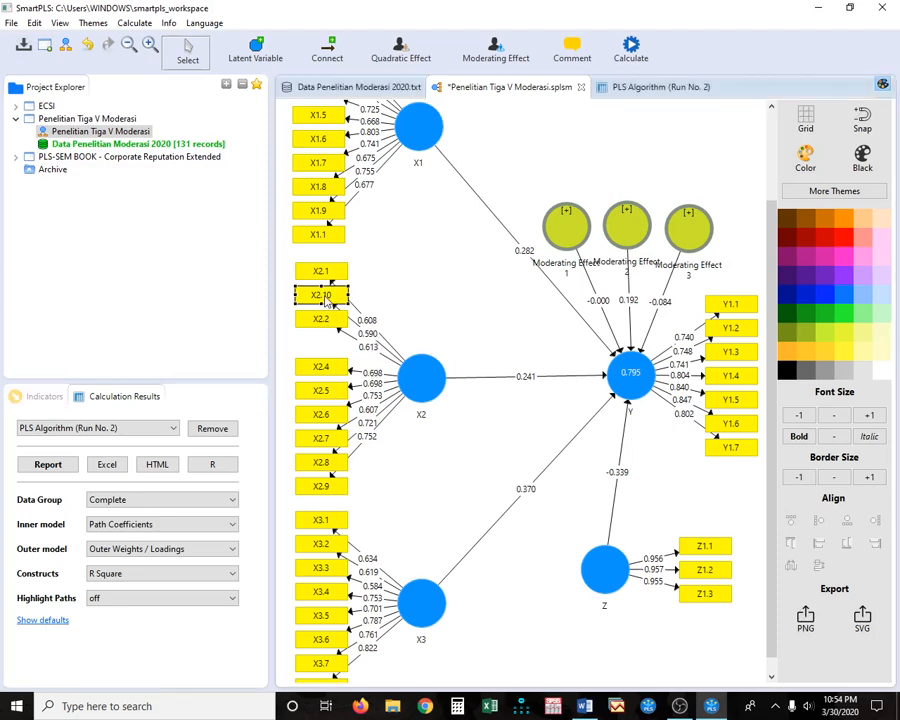
{"action": "right_click", "coordinate": [323, 298]}
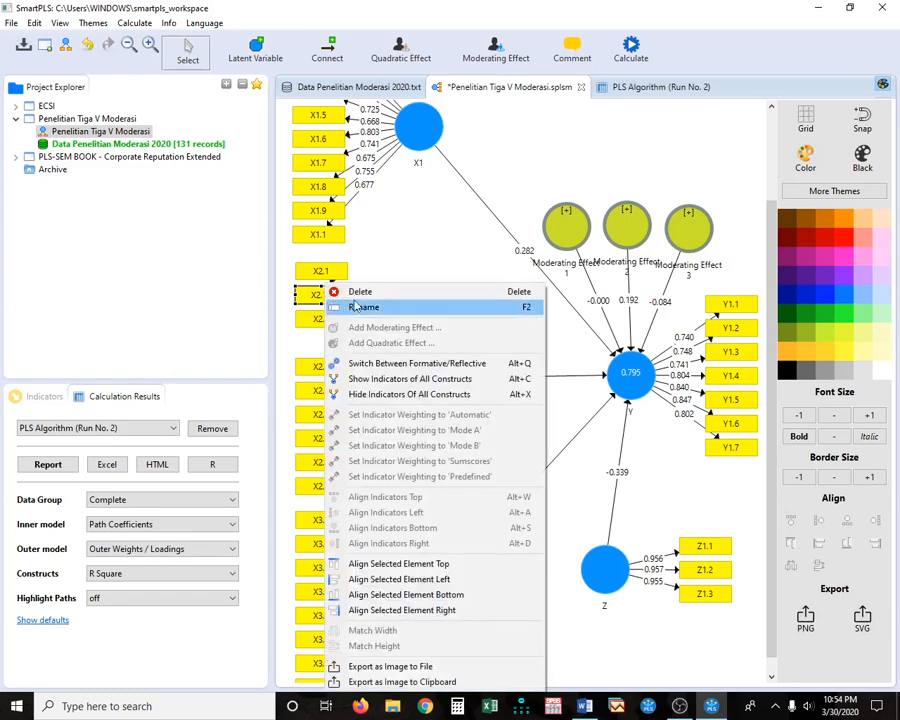
{"action": "left_click", "coordinate": [358, 294]}
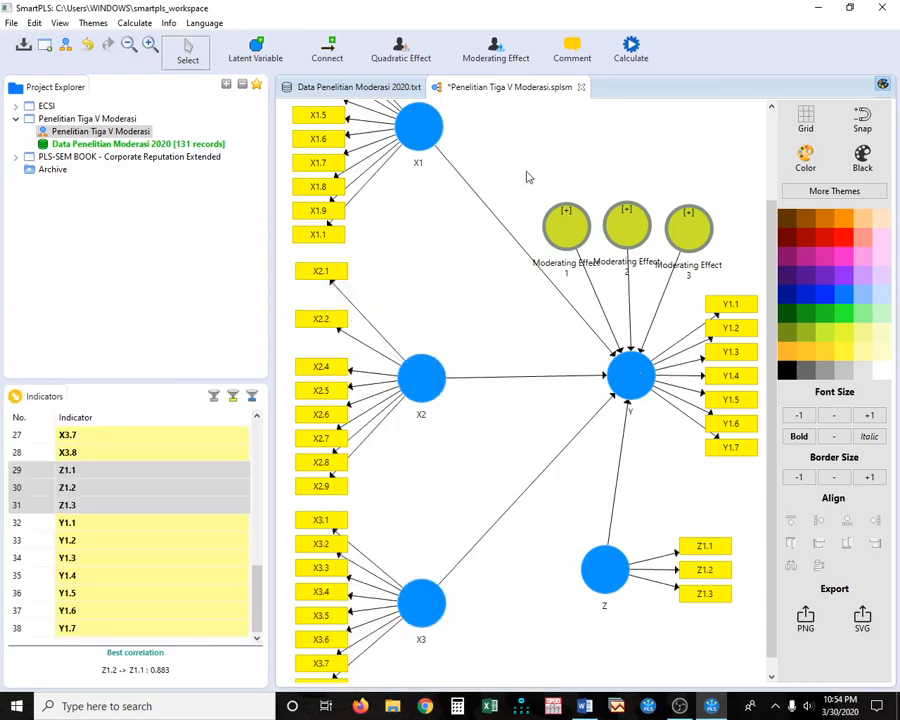
{"action": "left_click", "coordinate": [632, 55]}
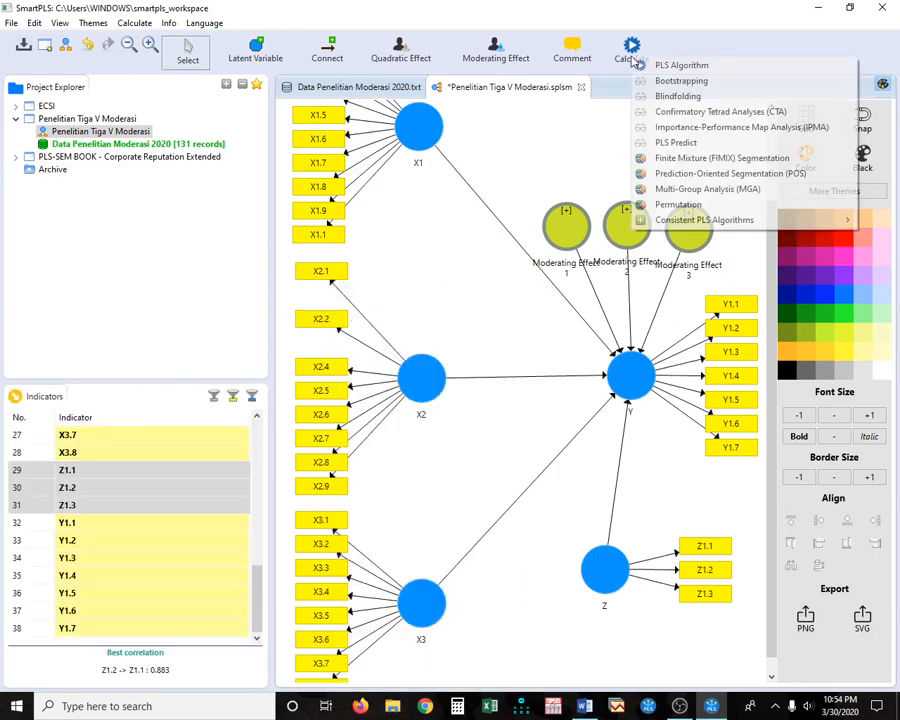
{"action": "left_click", "coordinate": [677, 82]}
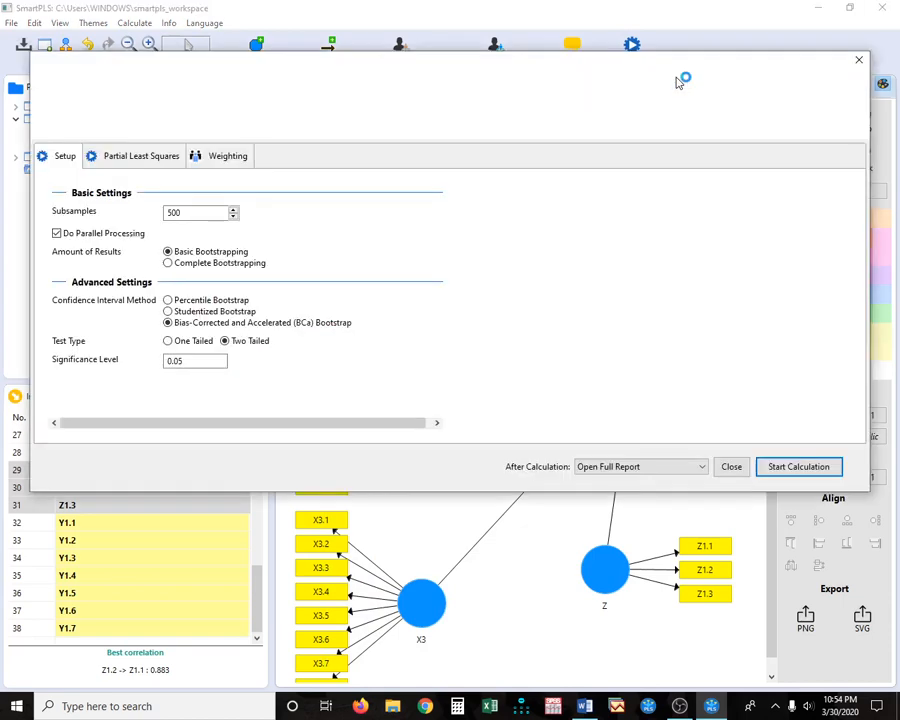
{"action": "left_click", "coordinate": [859, 61]}
- Recalculate the model without X2.10 using the default PLS Algorithm settings and check Construct Reliability and Validity
{"action": "left_click", "coordinate": [638, 53]}
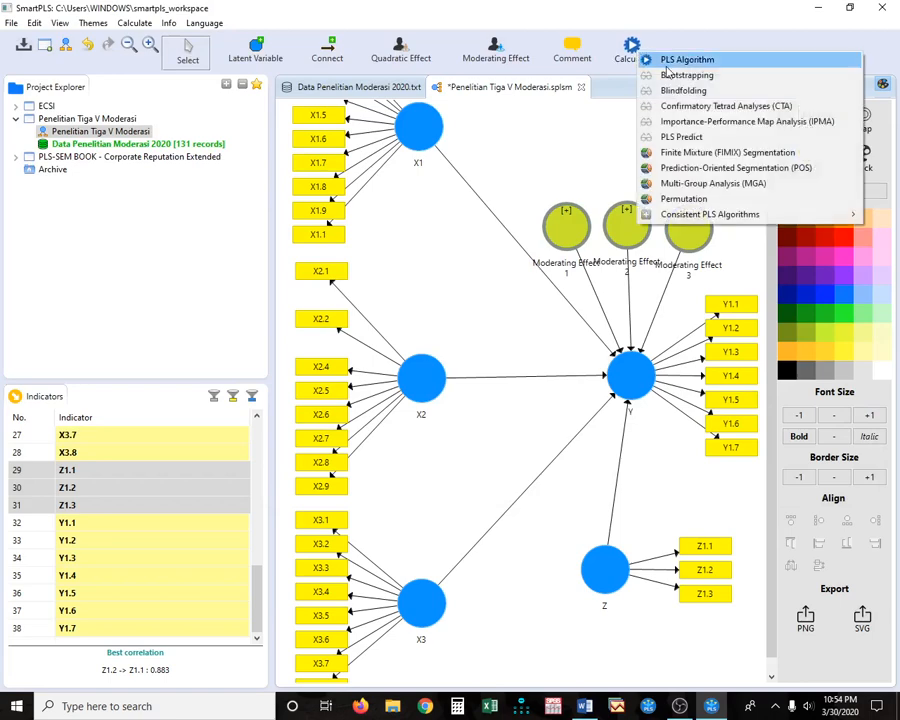
{"action": "left_click", "coordinate": [667, 62]}
{"action": "left_click", "coordinate": [805, 468]}
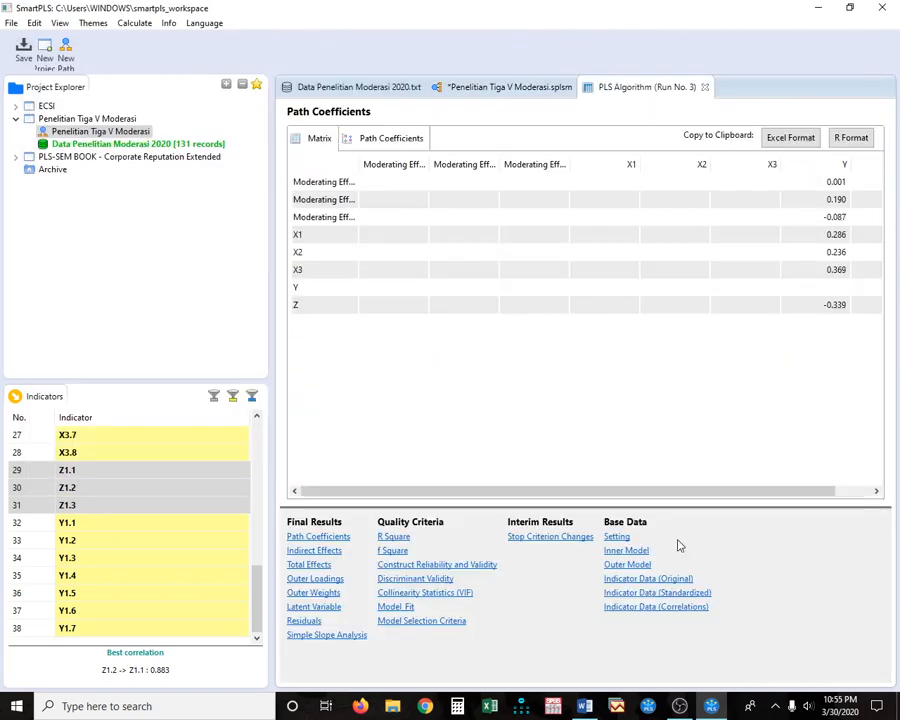
{"action": "left_click", "coordinate": [480, 566]}
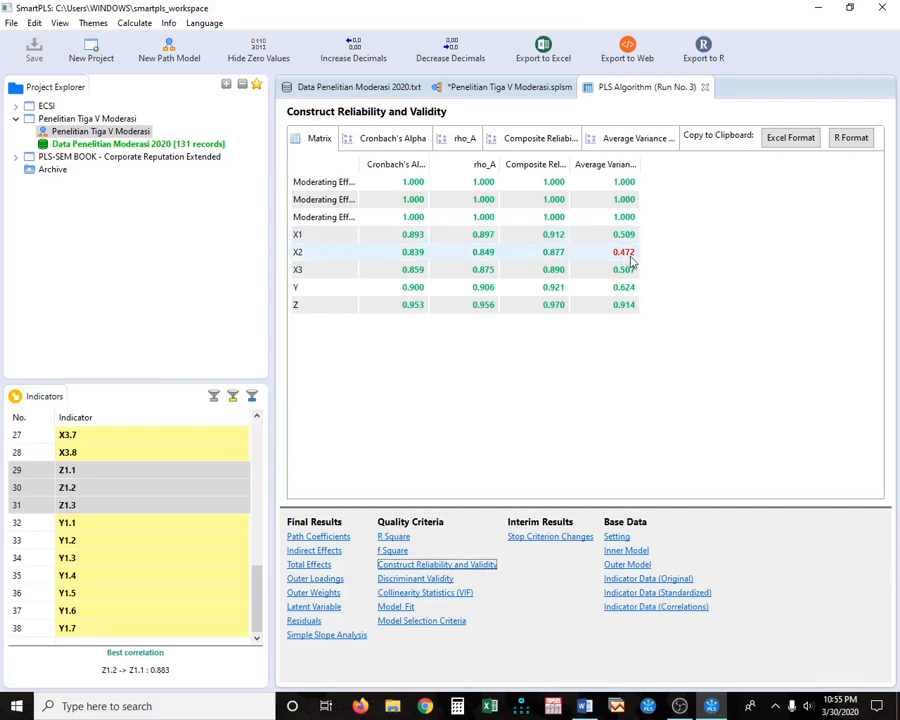
- Return to the path model diagram and delete indicator X2.7 from construct X2
{"action": "left_click", "coordinate": [490, 88]}
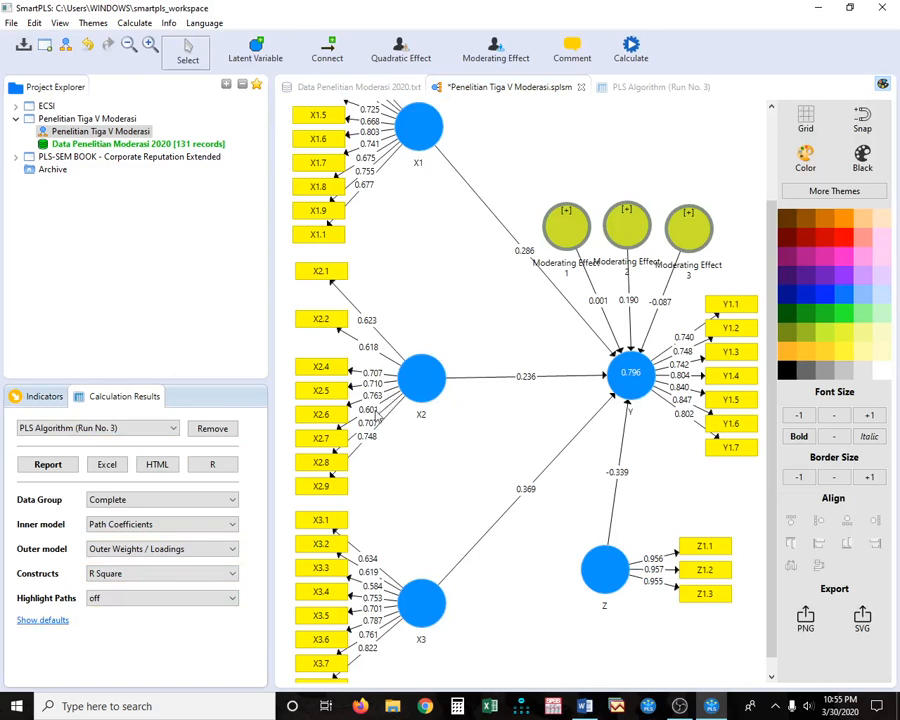
{"action": "left_click", "coordinate": [330, 442]}
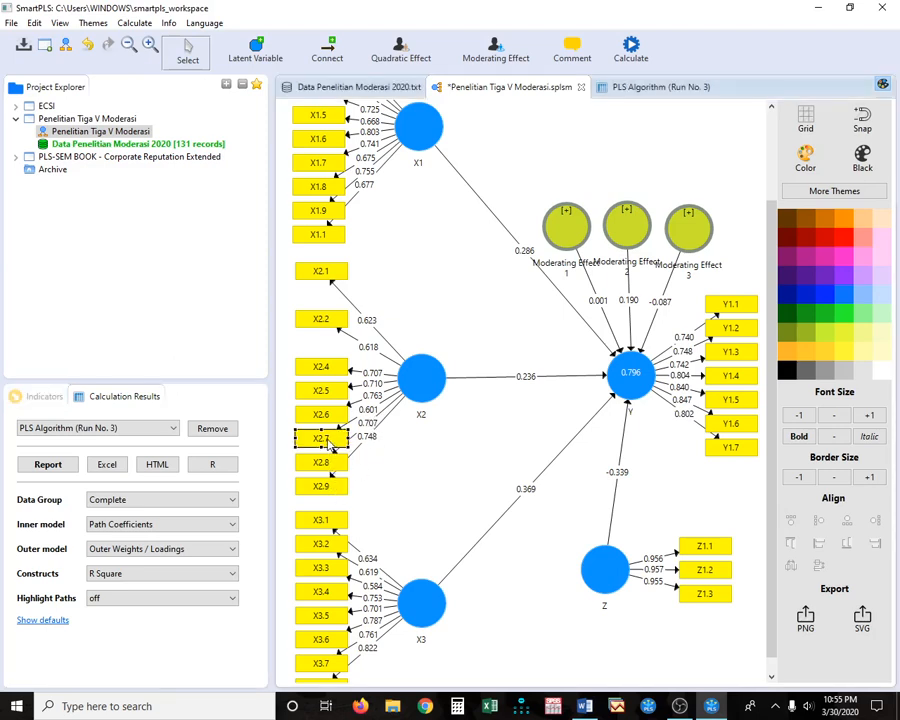
{"action": "right_click", "coordinate": [330, 445]}
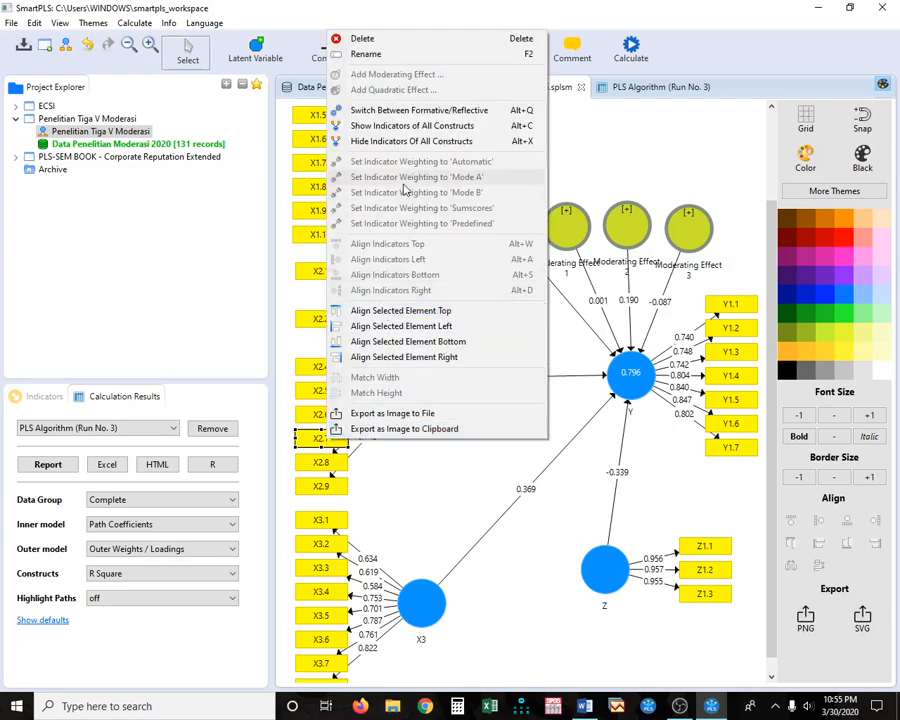
{"action": "left_click", "coordinate": [370, 40]}
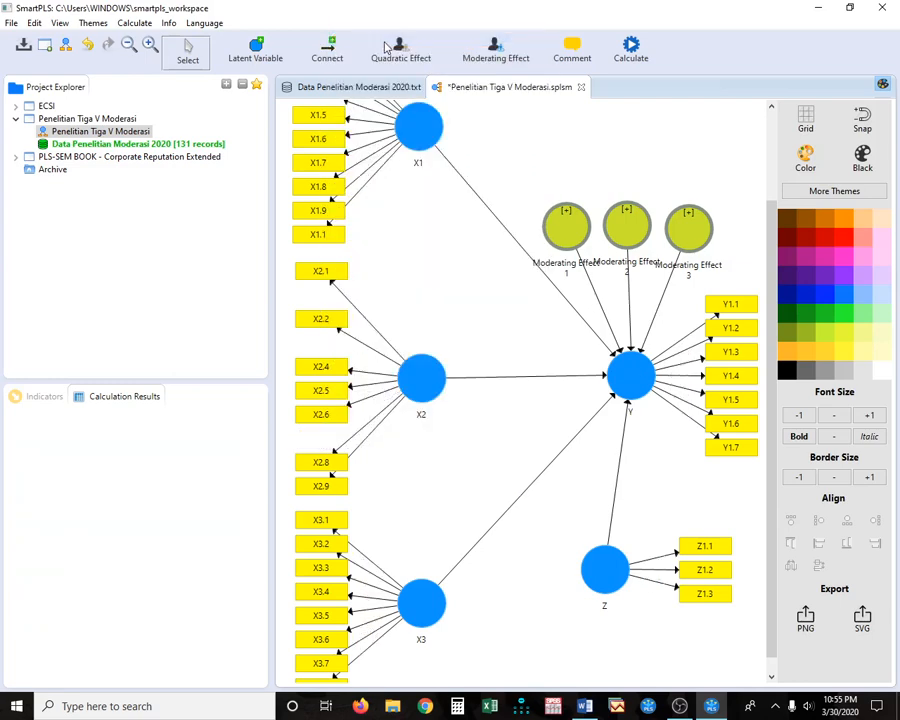
- Recalculate the model without X2.7 using the default PLS Algorithm settings and check Construct Reliability and Validity
{"action": "left_click", "coordinate": [631, 48]}
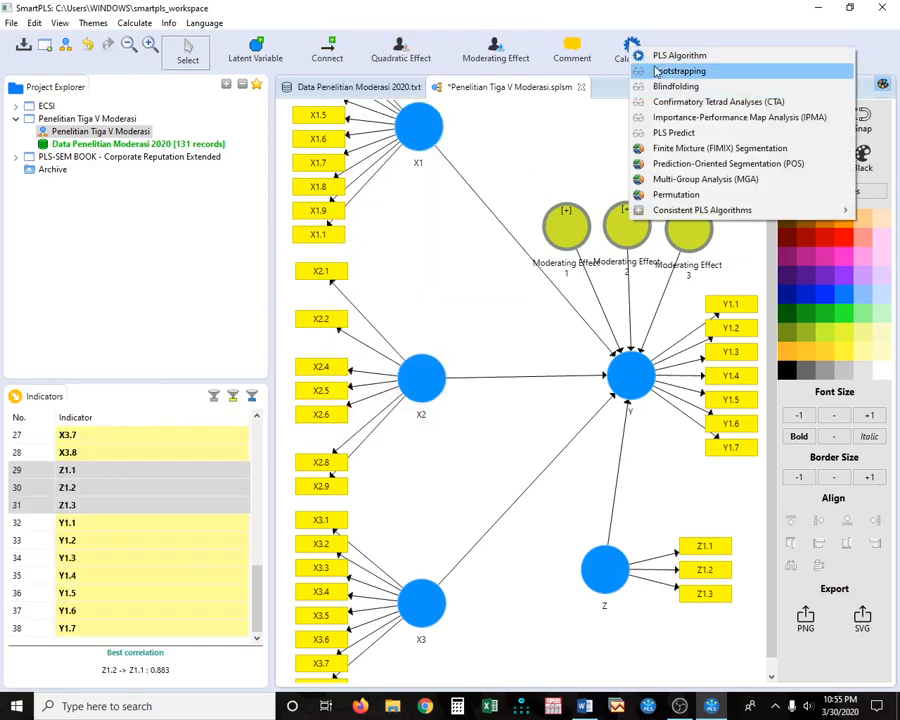
{"action": "left_click", "coordinate": [658, 62]}
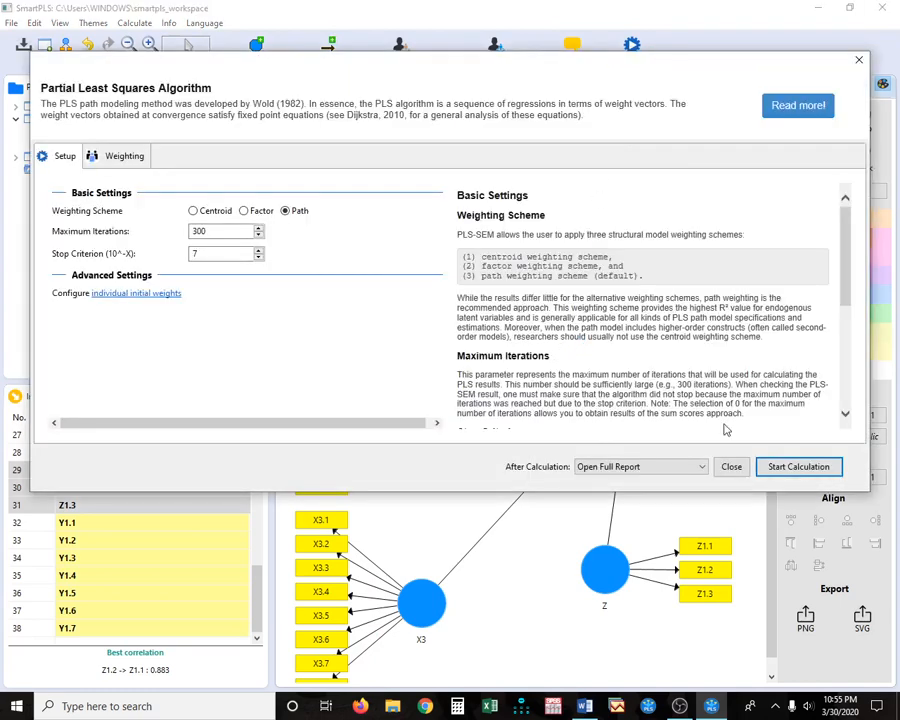
{"action": "left_click", "coordinate": [787, 472]}
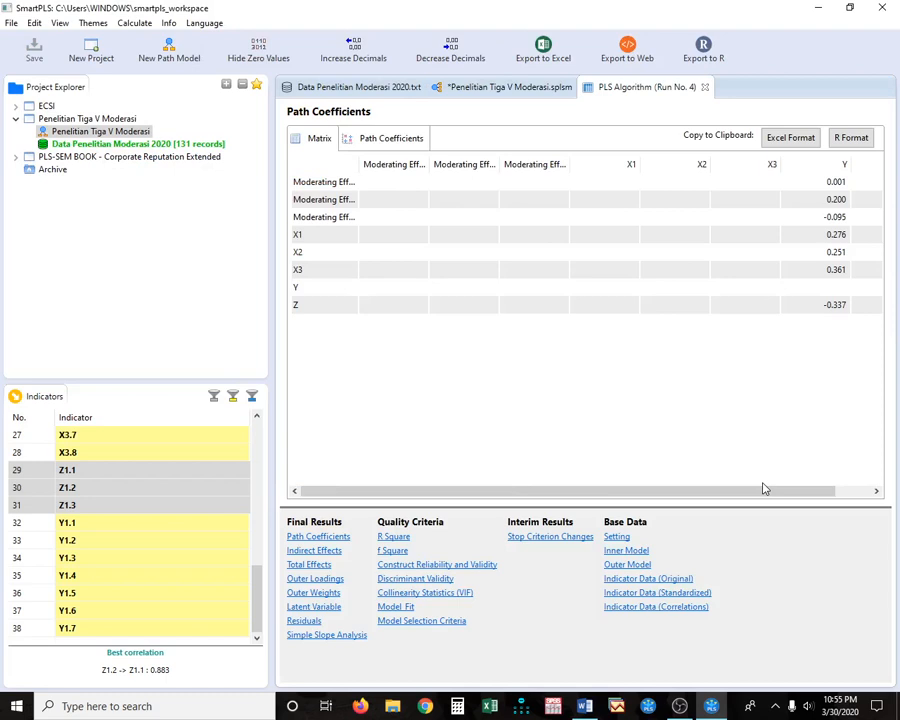
{"action": "left_click", "coordinate": [440, 565]}
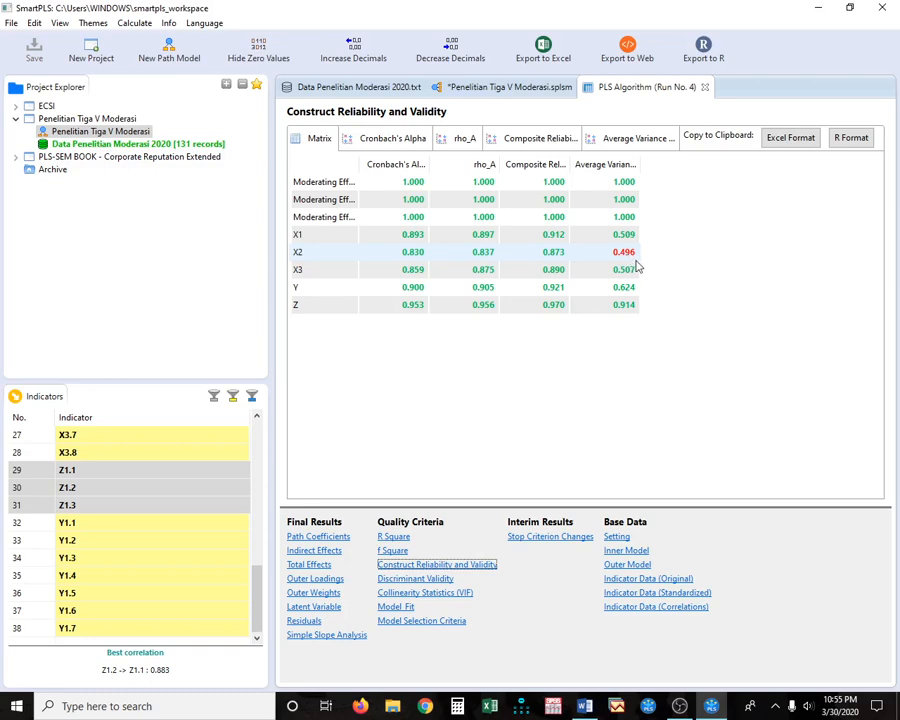
- Return to the path model diagram and delete indicator X2.2 from construct X2
{"action": "left_click", "coordinate": [500, 87]}
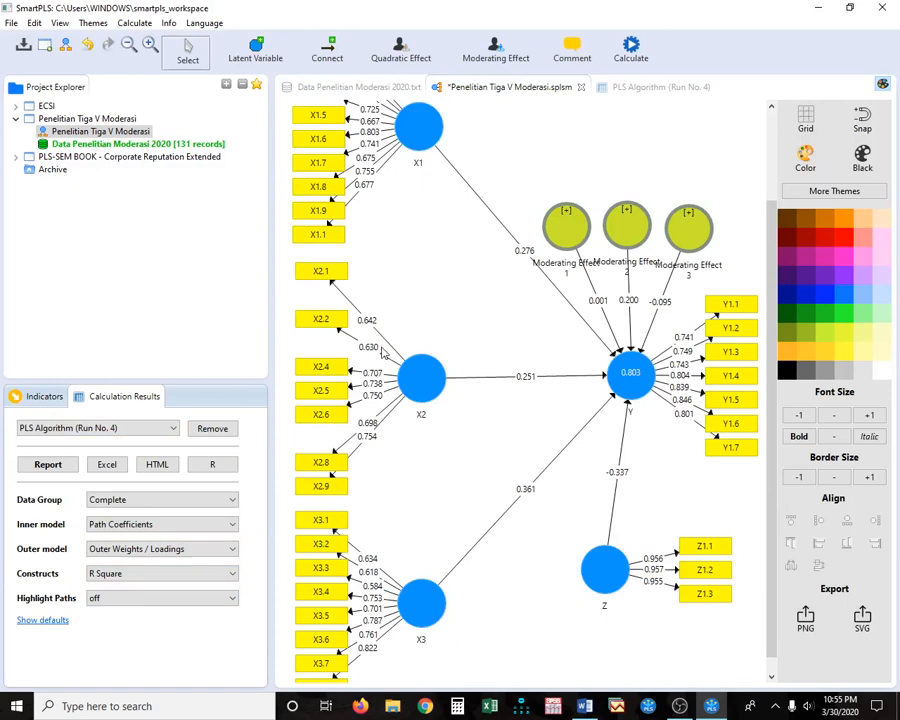
{"action": "left_click", "coordinate": [322, 321]}
{"action": "right_click", "coordinate": [324, 323]}
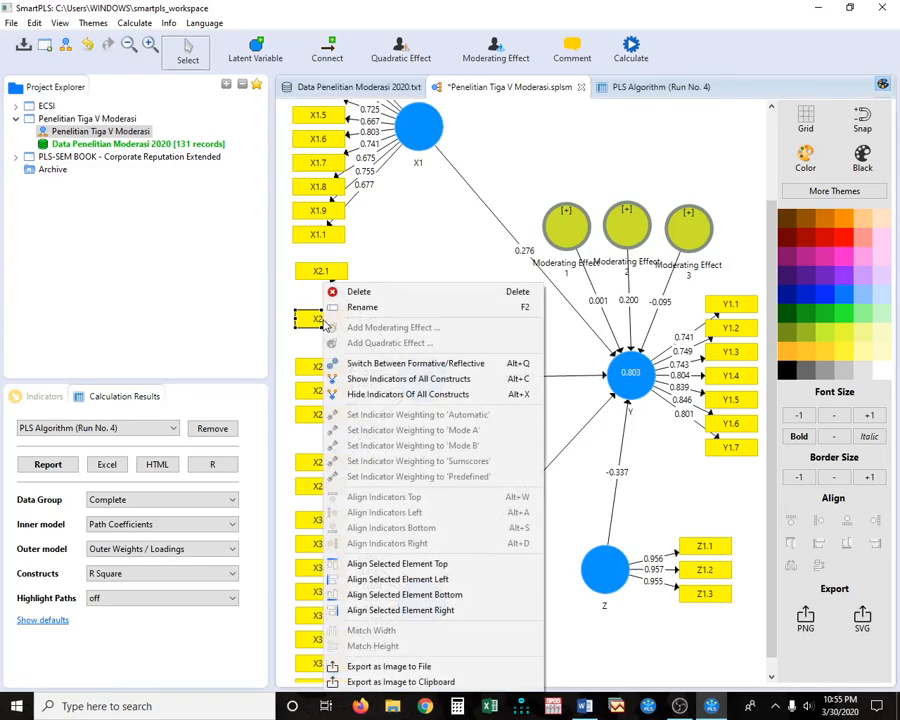
{"action": "left_click", "coordinate": [336, 291]}
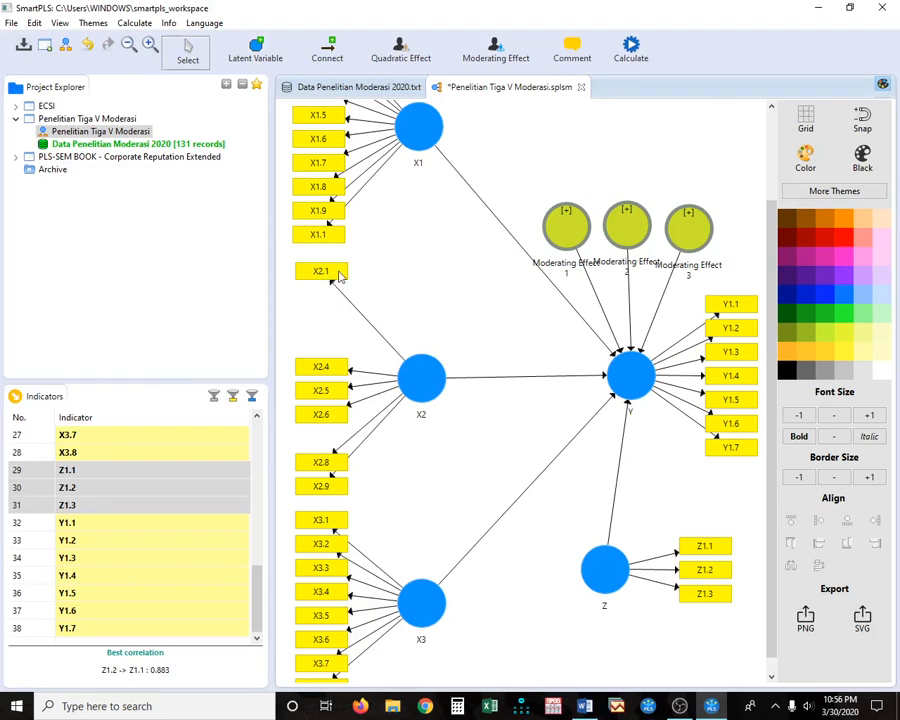
- Close the gaps between X2's remaining indicators by moving X2.1 down above X2.4 and X2.8 and X2.9 up below X2.6
{"action": "left_click_drag", "start_coordinate": [340, 279], "coordinate": [341, 338]}
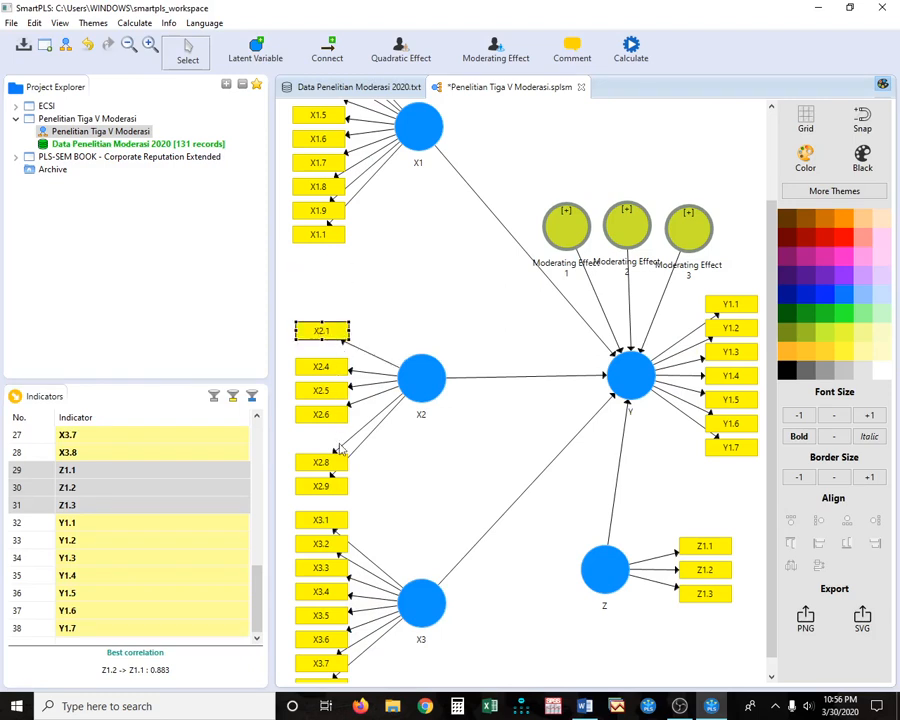
{"action": "mouse_move", "coordinate": [337, 472]}
{"action": "left_mouse_down"}
{"action": "mouse_move", "coordinate": [339, 460]}
{"action": "mouse_move", "coordinate": [337, 488]}
{"action": "mouse_move", "coordinate": [337, 480]}
{"action": "left_mouse_up"}
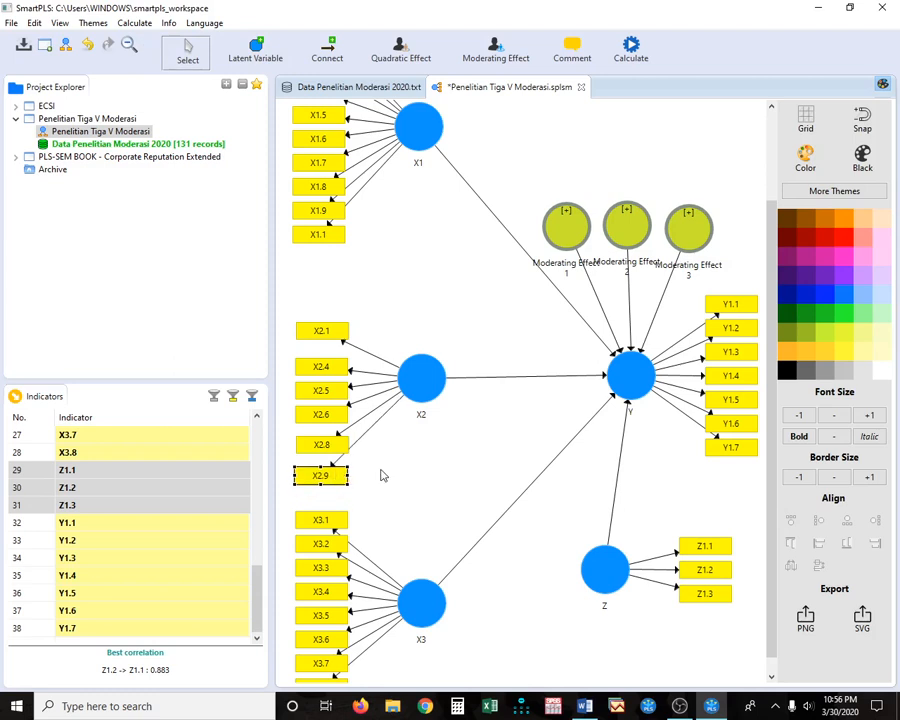
{"action": "left_click", "coordinate": [381, 471]}
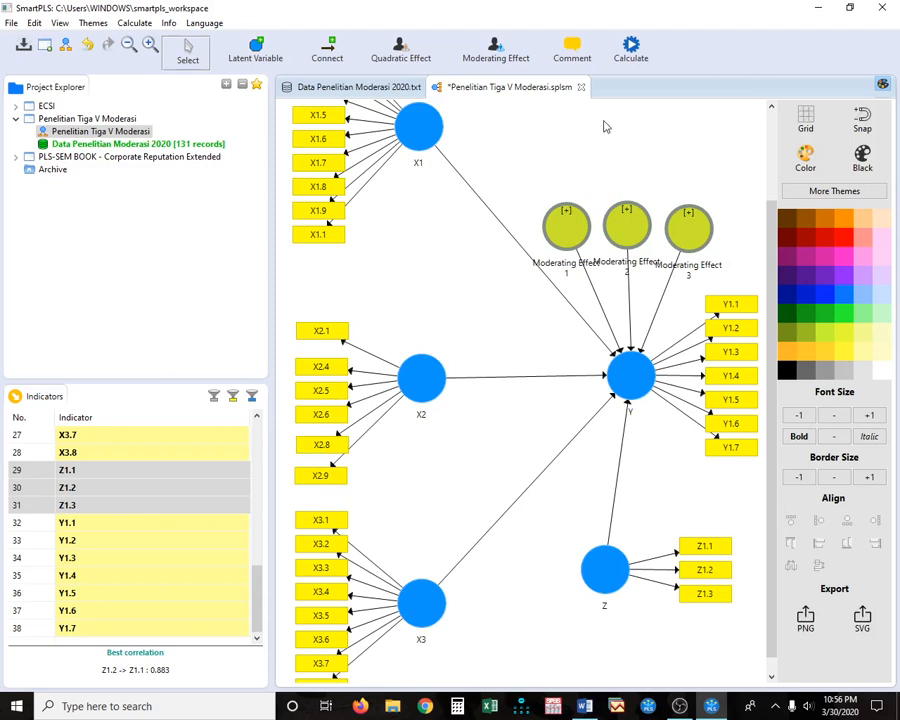
- Rerun the PLS Algorithm with default settings, open Construct Reliability and Validity, and widen the Average Variance Extracted column to show its full heading
{"action": "left_click", "coordinate": [634, 52]}
{"action": "left_click", "coordinate": [664, 62]}
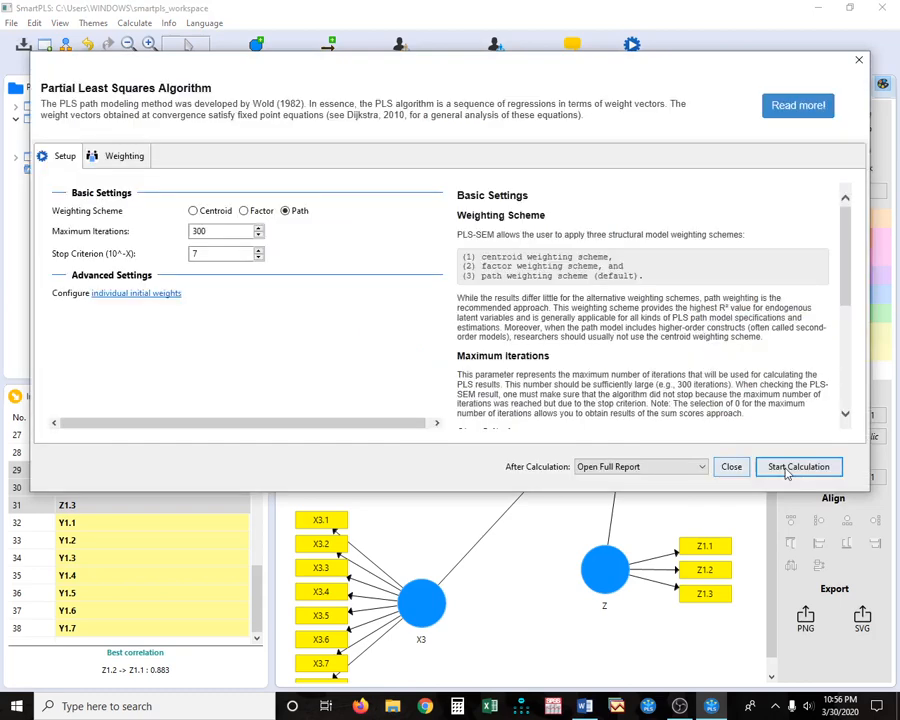
{"action": "left_click", "coordinate": [788, 469]}
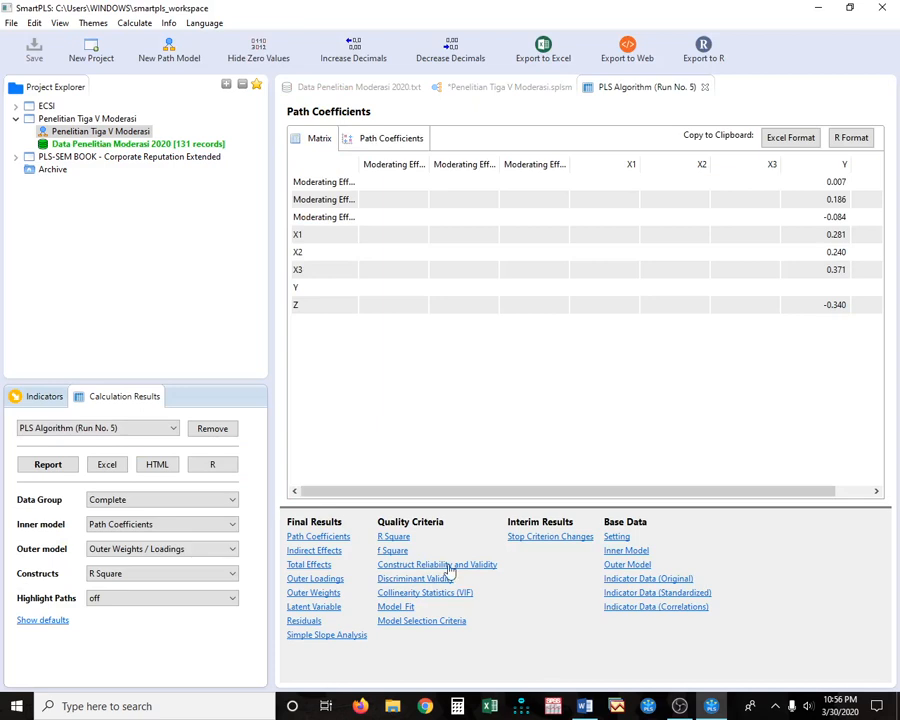
{"action": "left_click", "coordinate": [446, 566]}
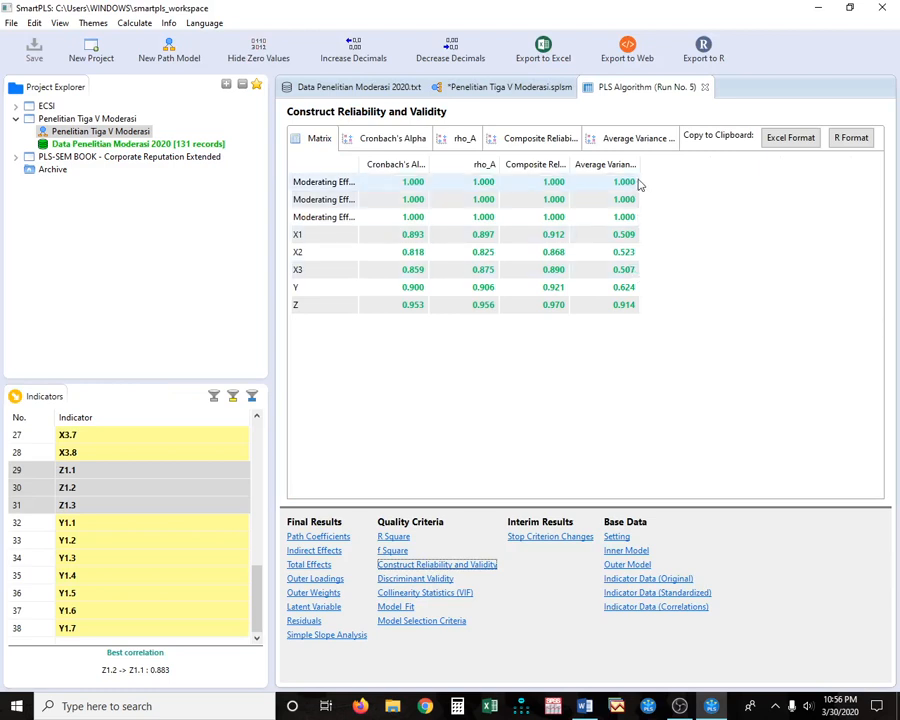
{"action": "left_click_drag", "start_coordinate": [640, 165], "coordinate": [710, 168]}
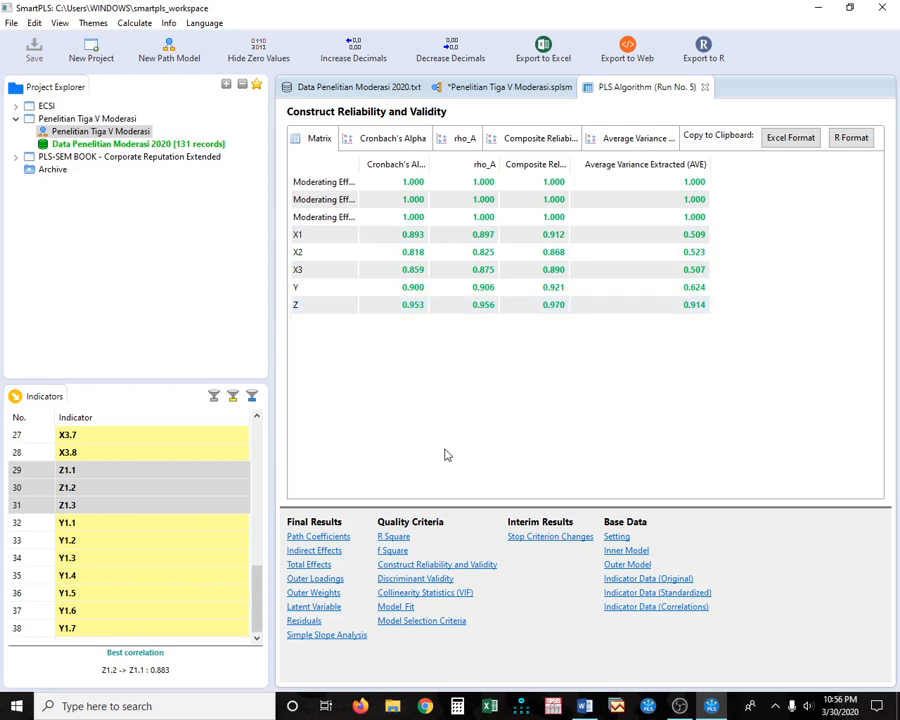
- Examine the Collinearity Statistics (VIF) for both the outer and the inner VIF values
{"action": "left_click", "coordinate": [459, 596]}
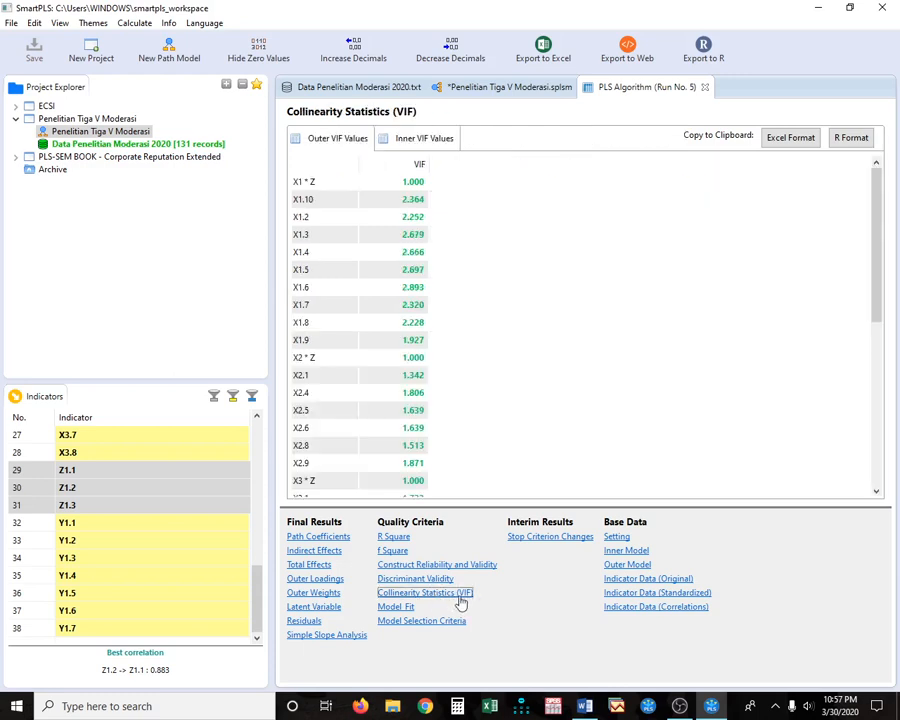
{"action": "left_click", "coordinate": [424, 143]}
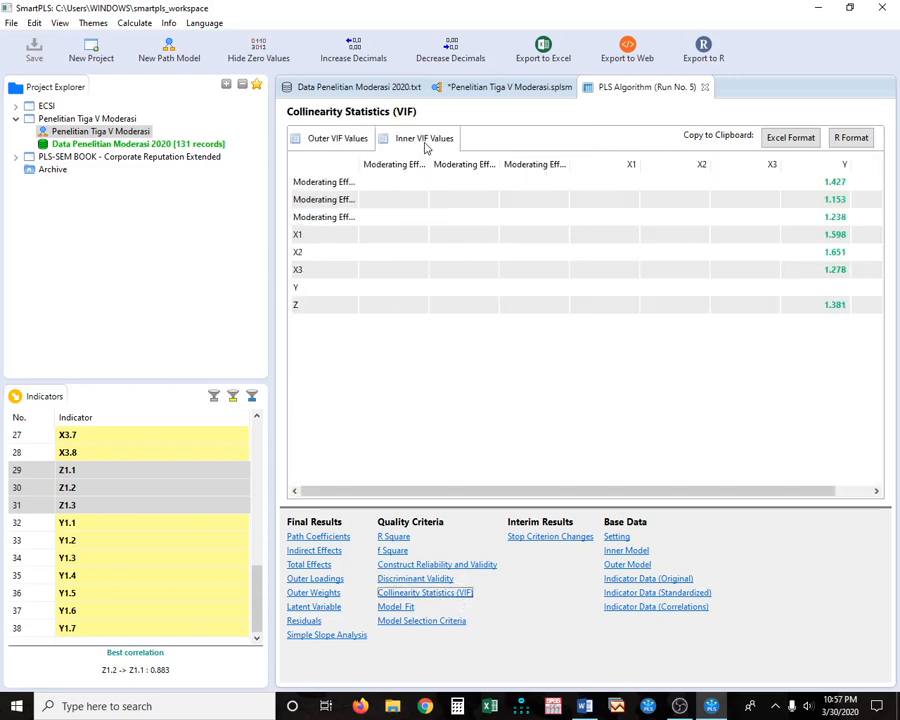
{"action": "left_click", "coordinate": [343, 143]}
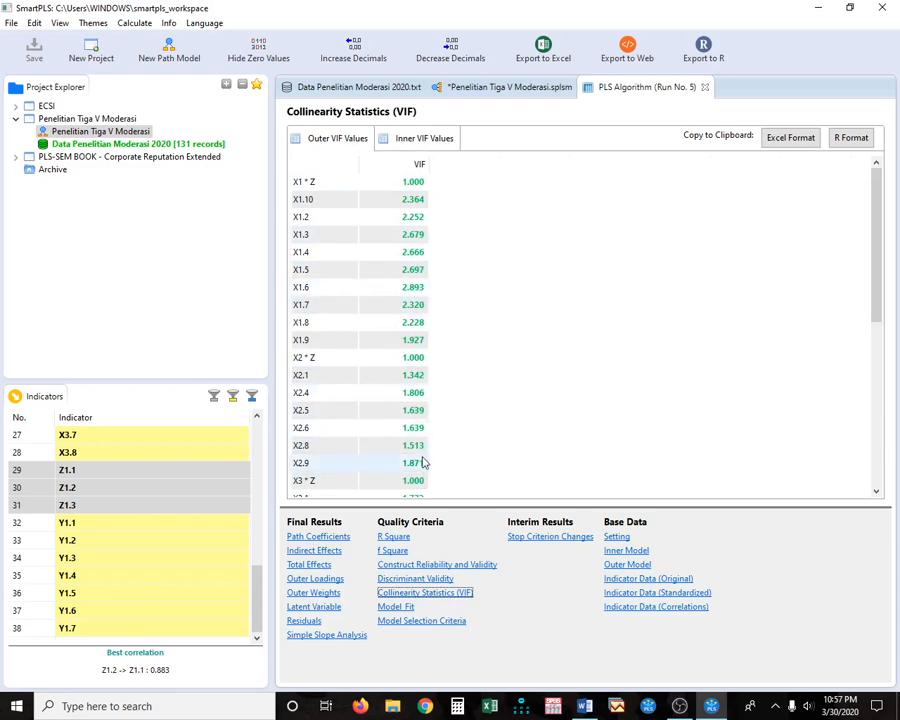
{"action": "left_click", "coordinate": [425, 139]}
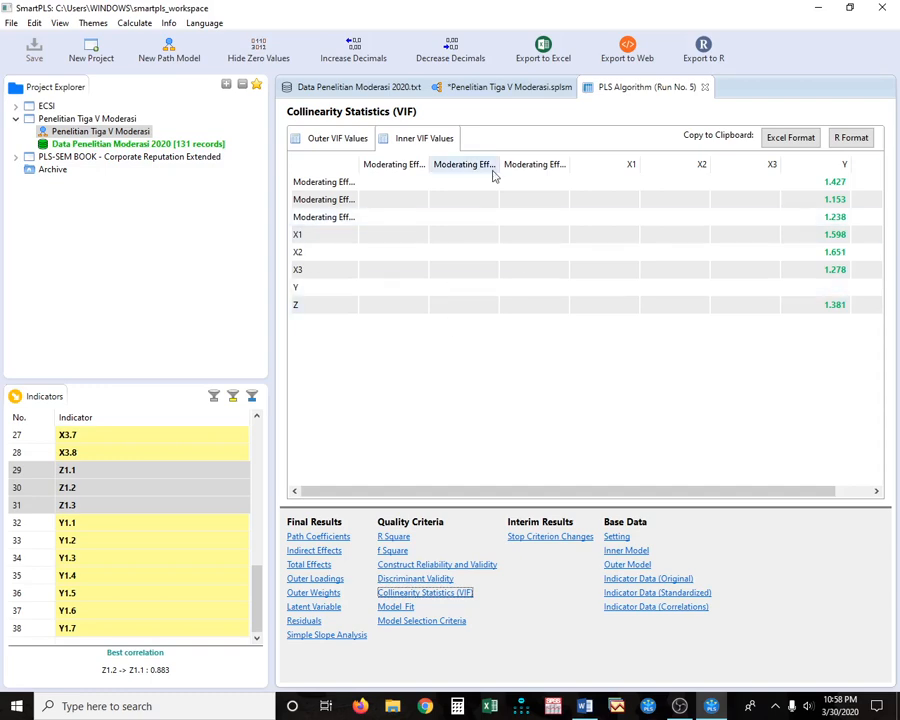
- Return to the path model diagram and move construct X1 with its indicators down closer to X2, aligned with the other independent constructs
{"action": "left_click", "coordinate": [521, 90]}
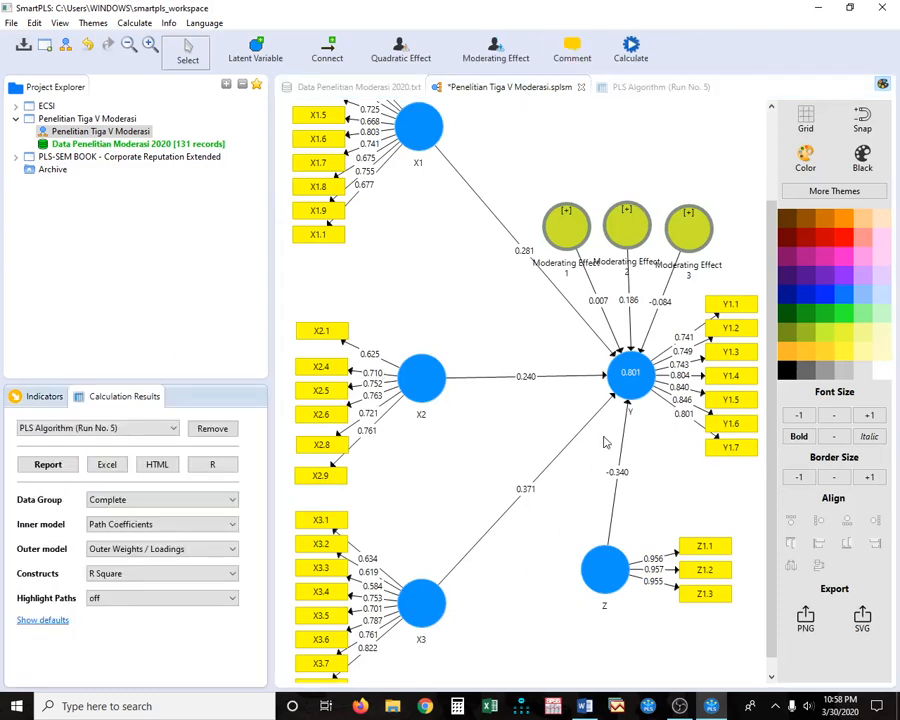
{"action": "scroll", "coordinate": [517, 433], "scroll_direction": "up", "scroll_amount": 3}
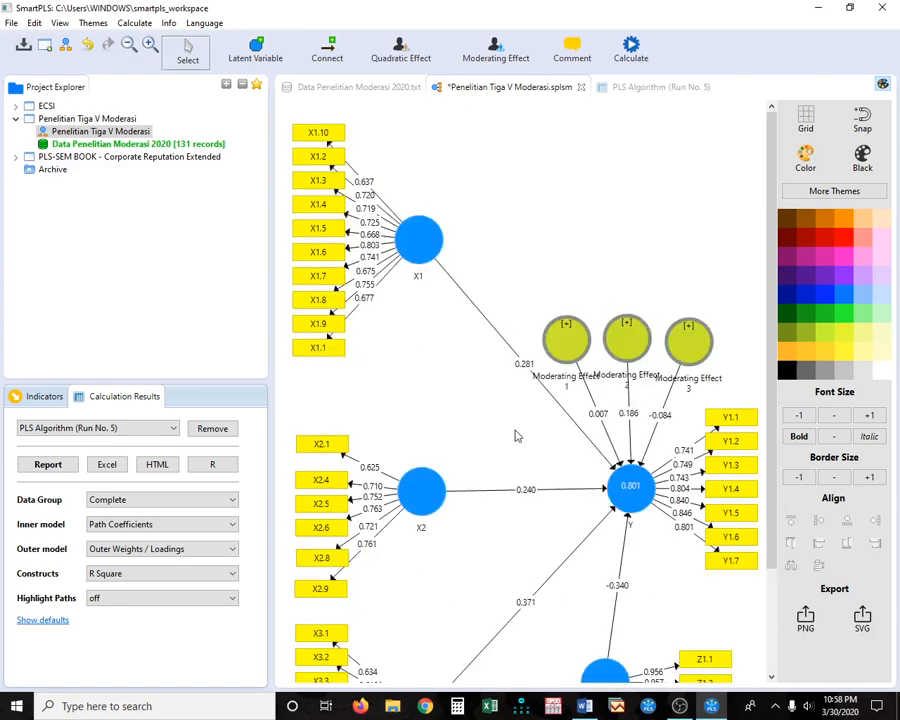
{"action": "scroll", "coordinate": [517, 433], "scroll_direction": "down", "scroll_amount": 4}
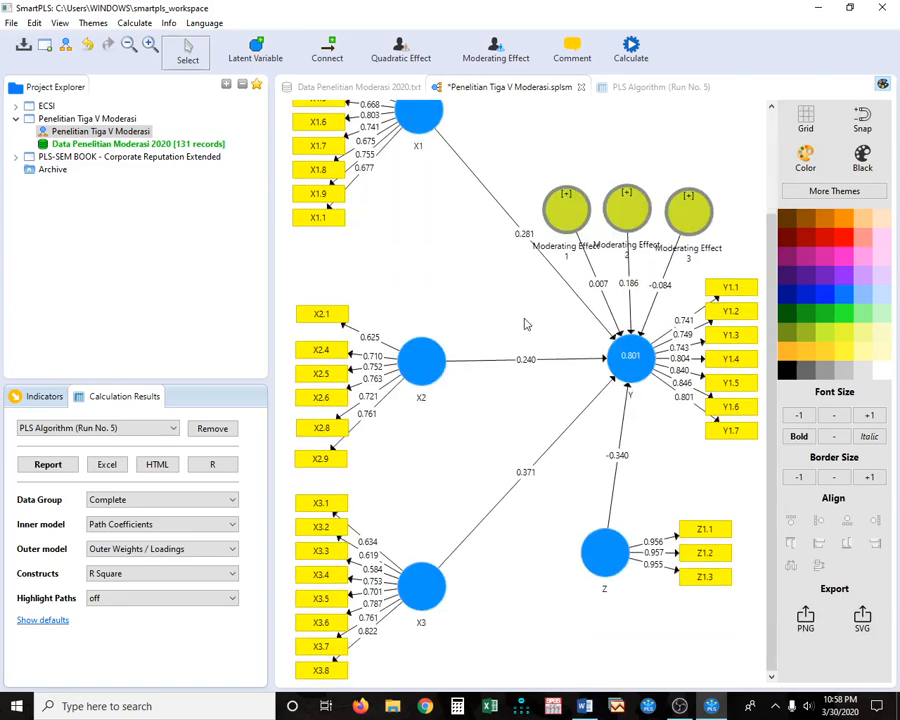
{"action": "scroll", "coordinate": [522, 320], "scroll_direction": "up", "scroll_amount": 2}
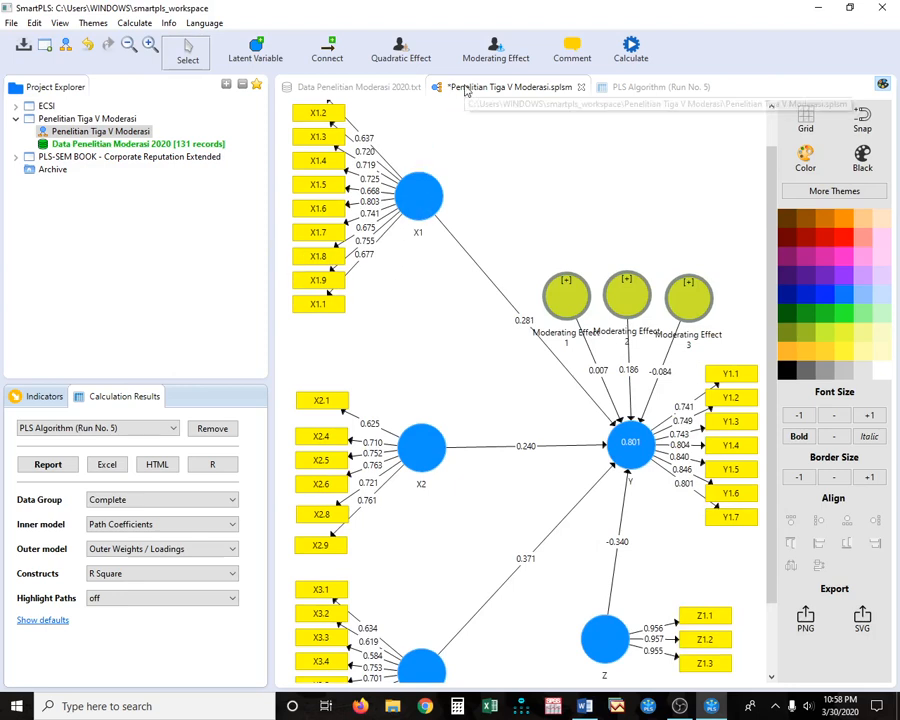
{"action": "left_click", "coordinate": [410, 205]}
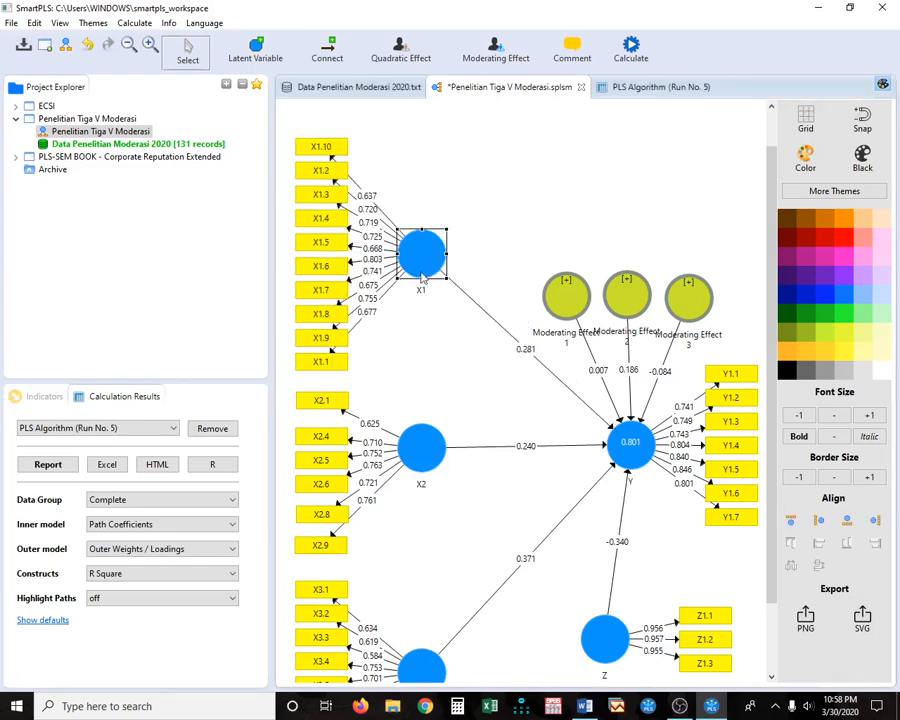
{"action": "scroll", "coordinate": [443, 417], "scroll_direction": "down", "scroll_amount": 2}
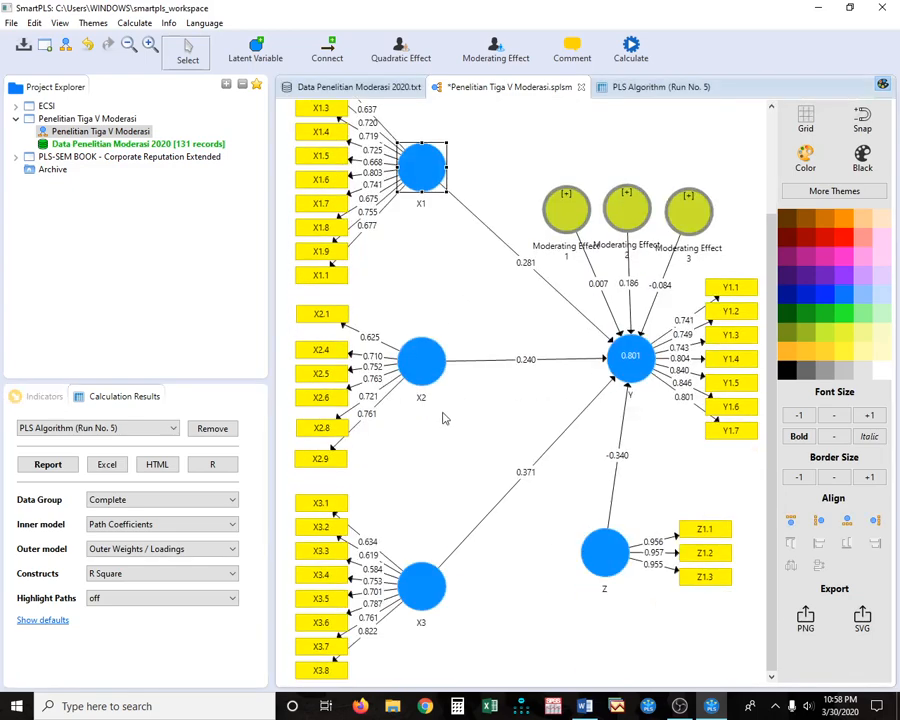
{"action": "left_click", "coordinate": [435, 597]}
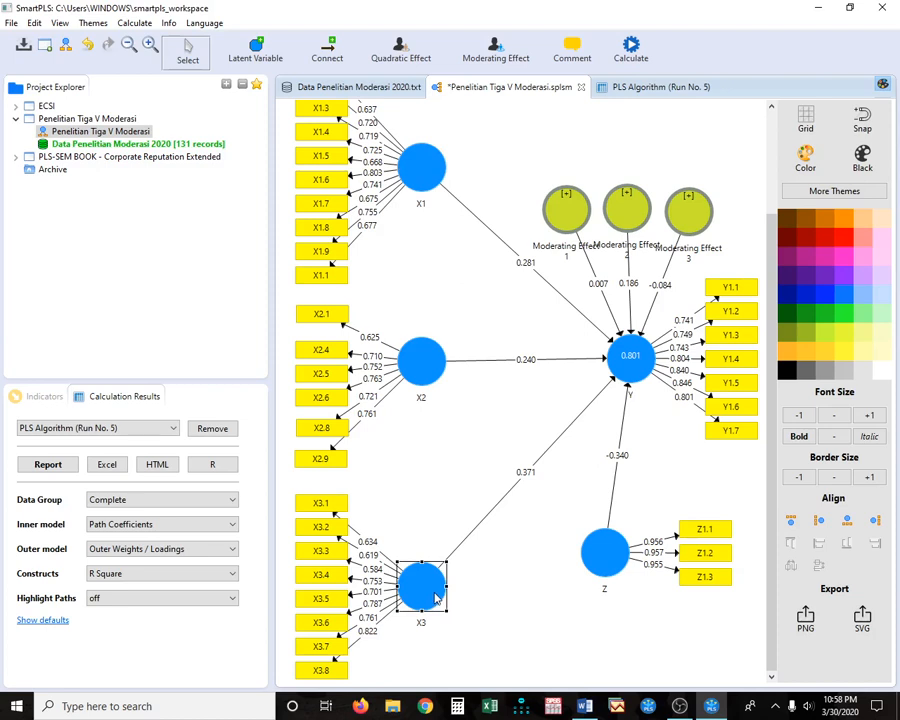
{"action": "left_click", "coordinate": [479, 464]}
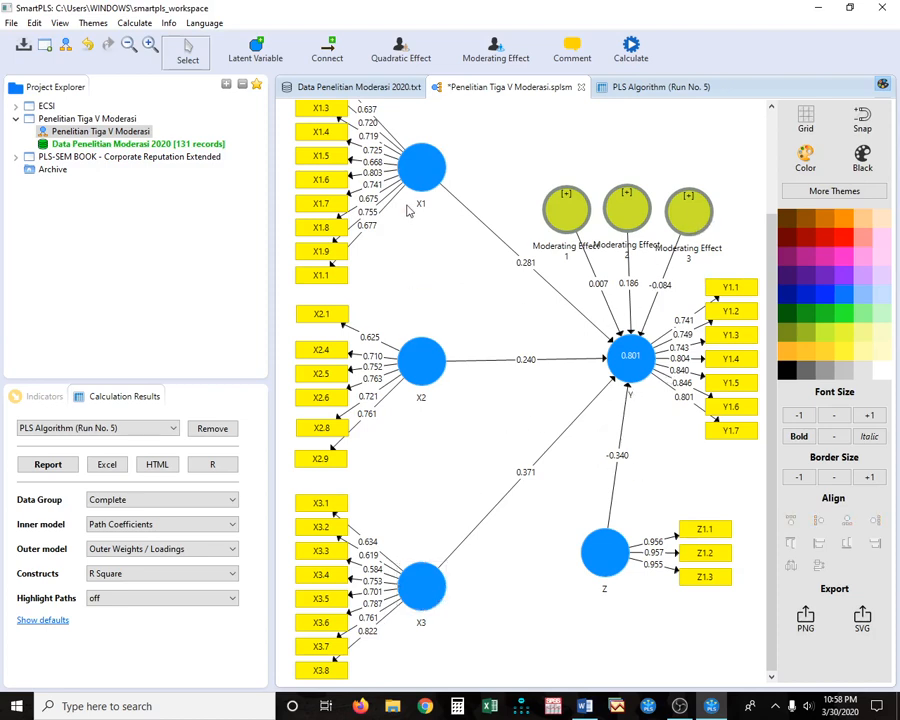
- Run Basic Bootstrapping with 500 subsamples, BCa, two-tailed at 0.05, and widen the T Statistics and path name columns to show their full text
{"action": "scroll", "coordinate": [464, 418], "scroll_direction": "up", "scroll_amount": 3}
{"action": "scroll", "coordinate": [463, 425], "scroll_direction": "down", "scroll_amount": 3}
{"action": "left_click", "coordinate": [643, 57]}
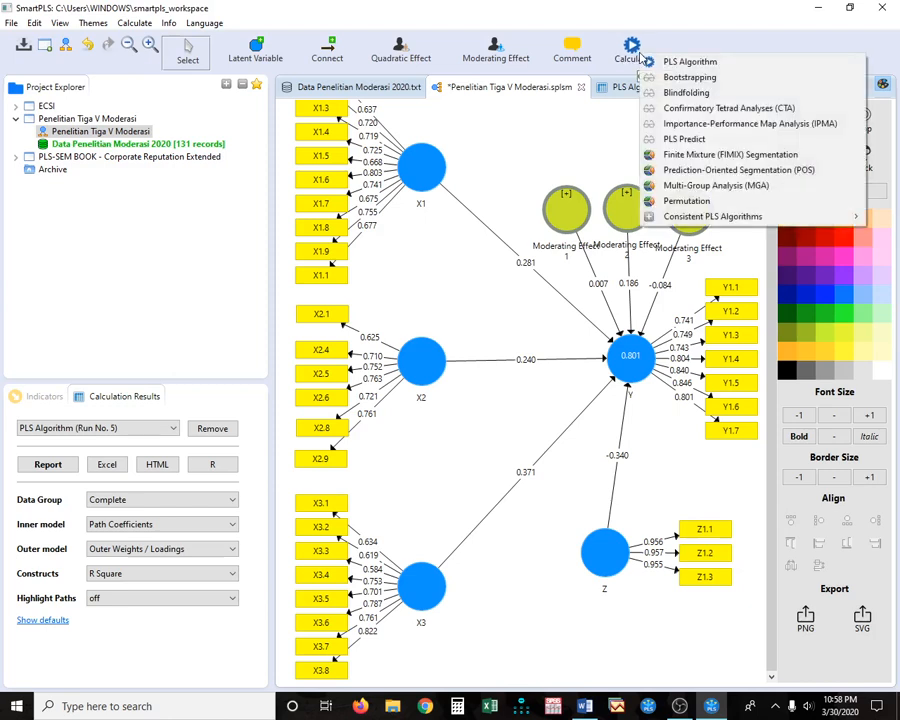
{"action": "left_click", "coordinate": [673, 83]}
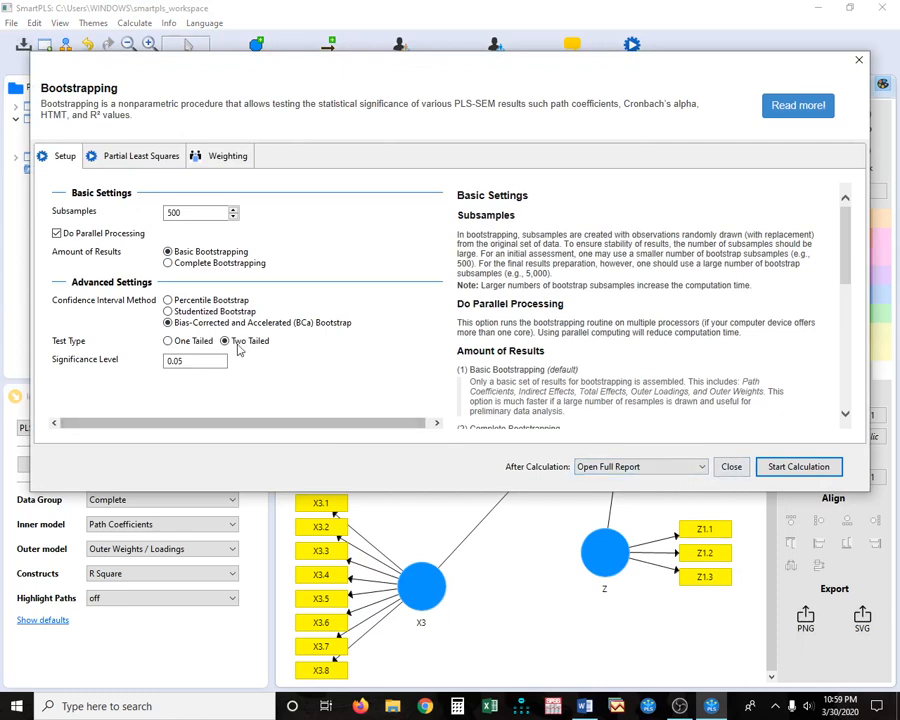
{"action": "left_click", "coordinate": [796, 466]}
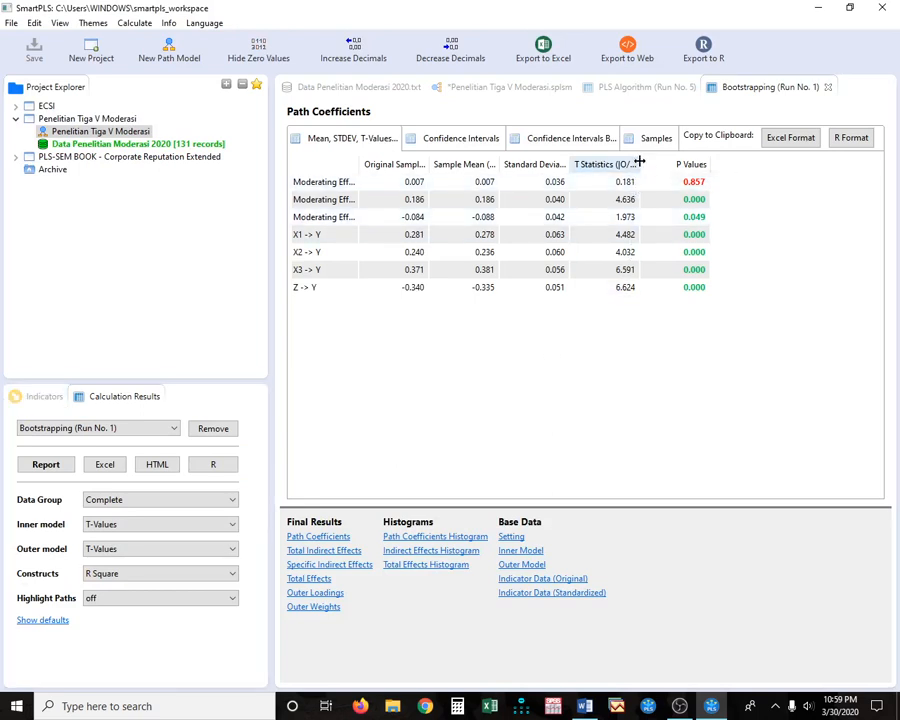
{"action": "left_click_drag", "start_coordinate": [640, 163], "coordinate": [671, 161]}
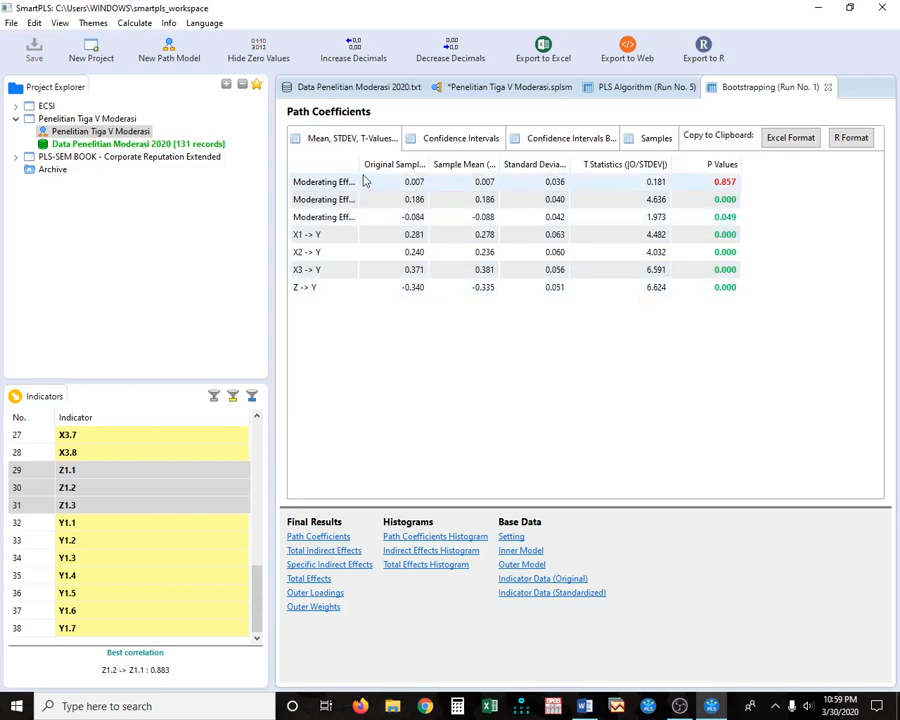
{"action": "left_click_drag", "start_coordinate": [358, 165], "coordinate": [392, 163]}
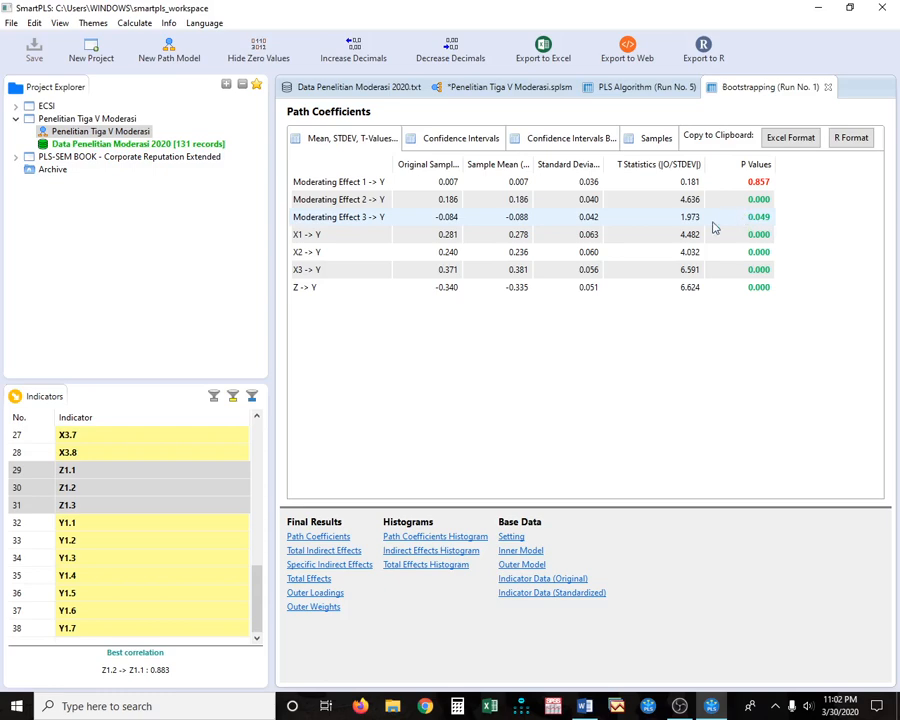
- Switch to the Word document and compare its Z and ME moderation type table with the bootstrapping path coefficients
{"action": "left_click", "coordinate": [585, 706]}
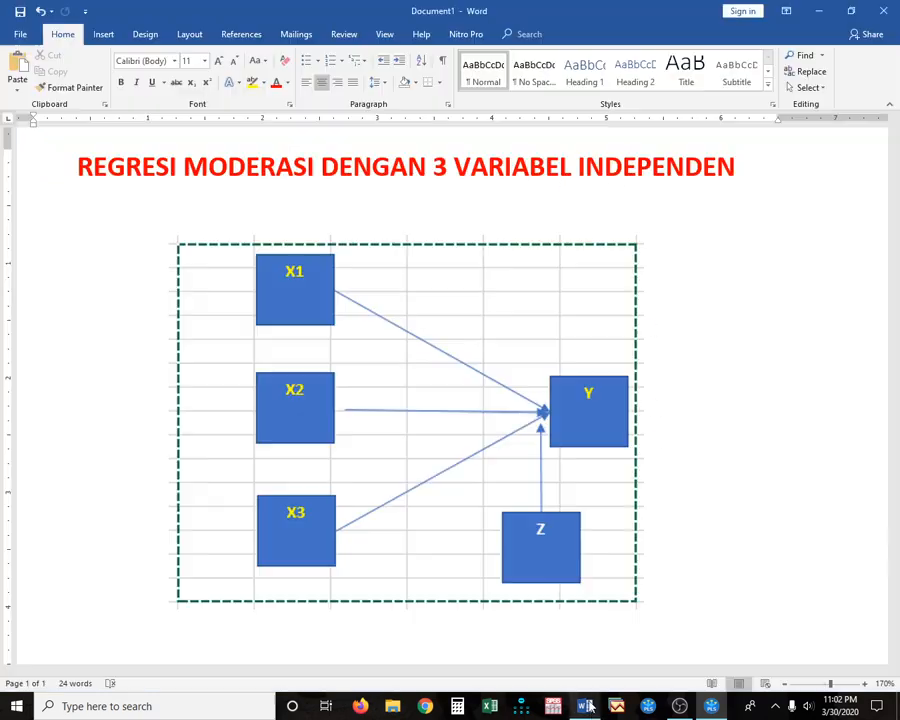
{"action": "scroll", "coordinate": [562, 596], "scroll_direction": "down", "scroll_amount": 3}
{"action": "scroll", "coordinate": [562, 596], "scroll_direction": "down", "scroll_amount": 5}
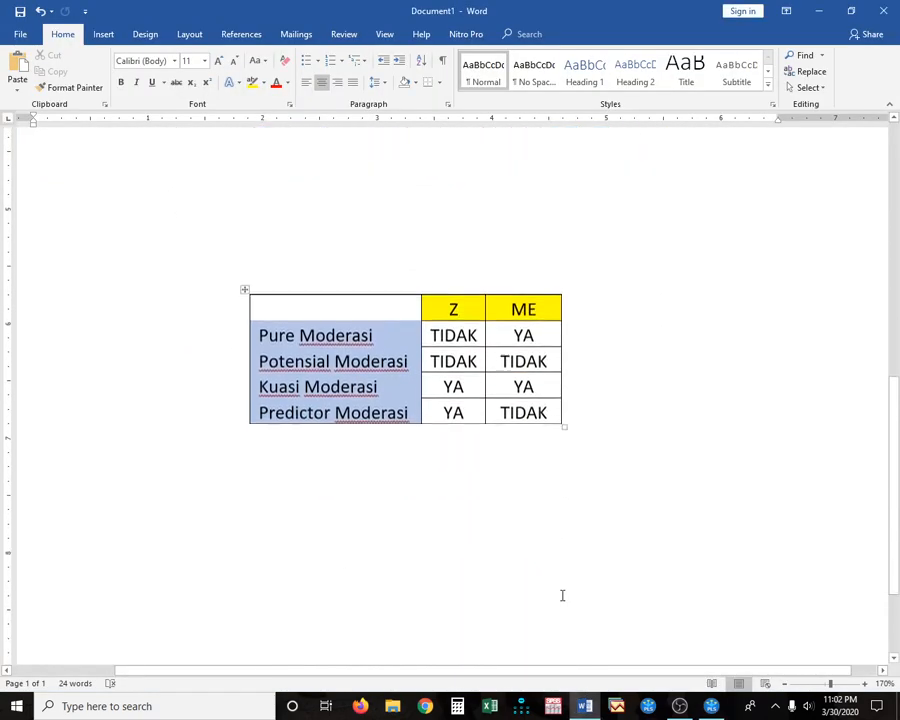
{"action": "scroll", "coordinate": [555, 559], "scroll_direction": "up", "scroll_amount": 1}
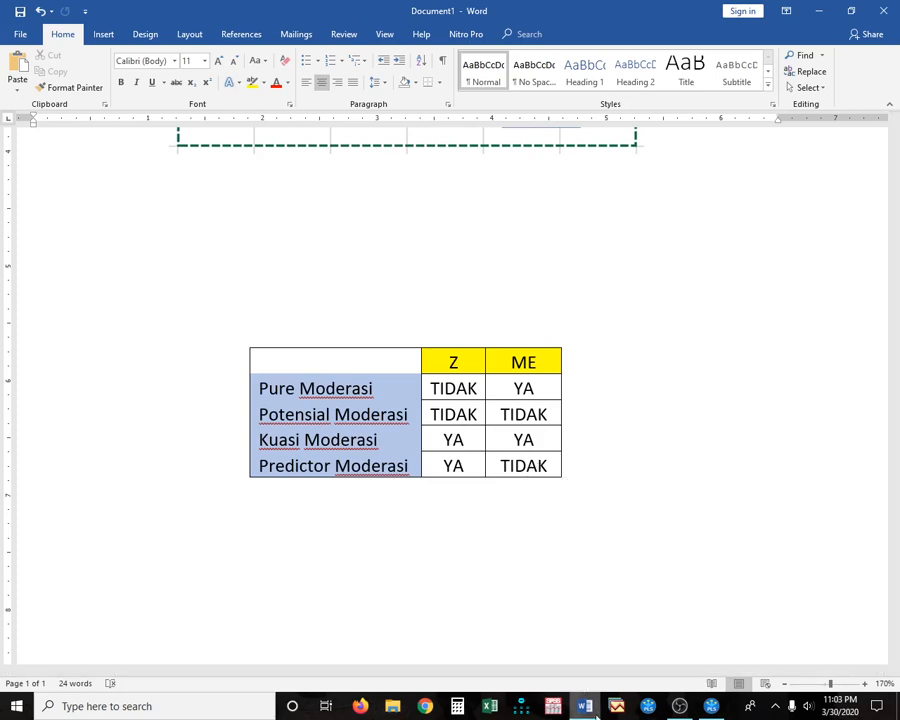
{"action": "left_click", "coordinate": [711, 706]}
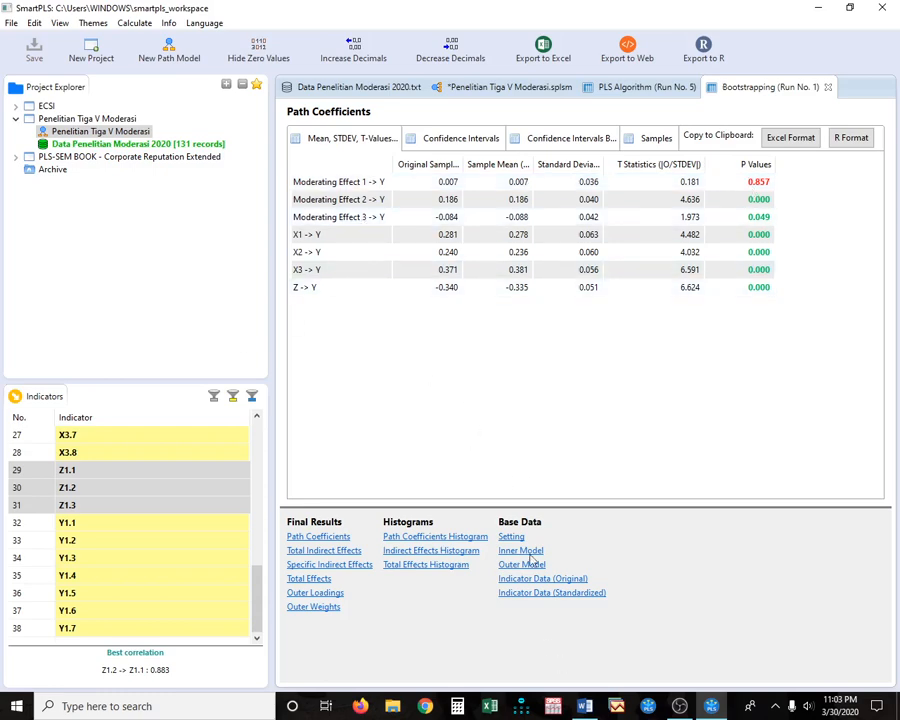
{"action": "left_click", "coordinate": [586, 706]}
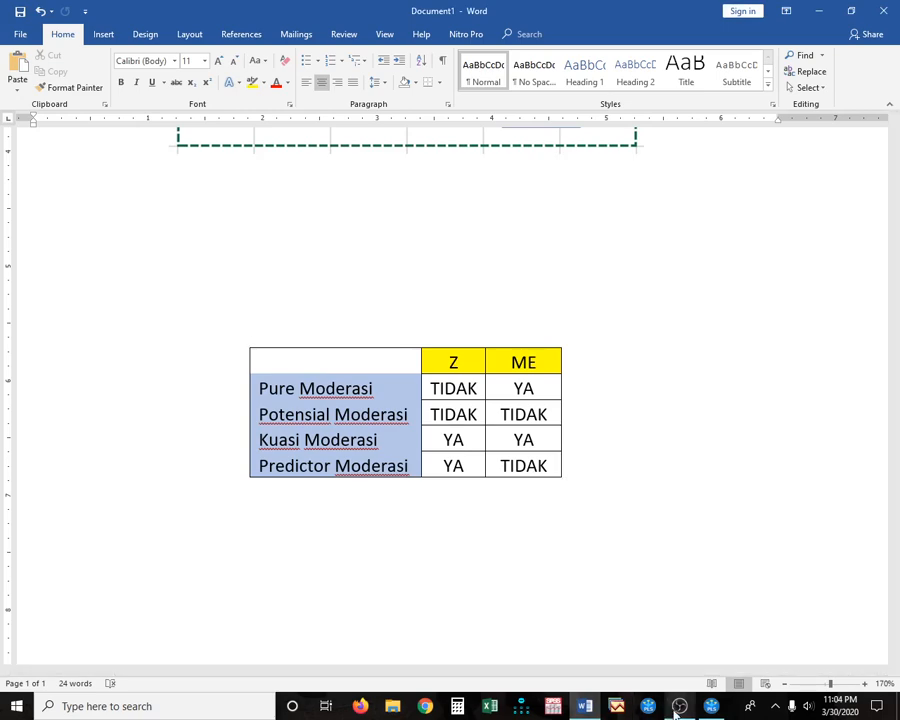
- Return to SmartPLS, view the bootstrapping t-values on the path diagram, and check R Square in the PLS Algorithm report
{"action": "left_click", "coordinate": [712, 706]}
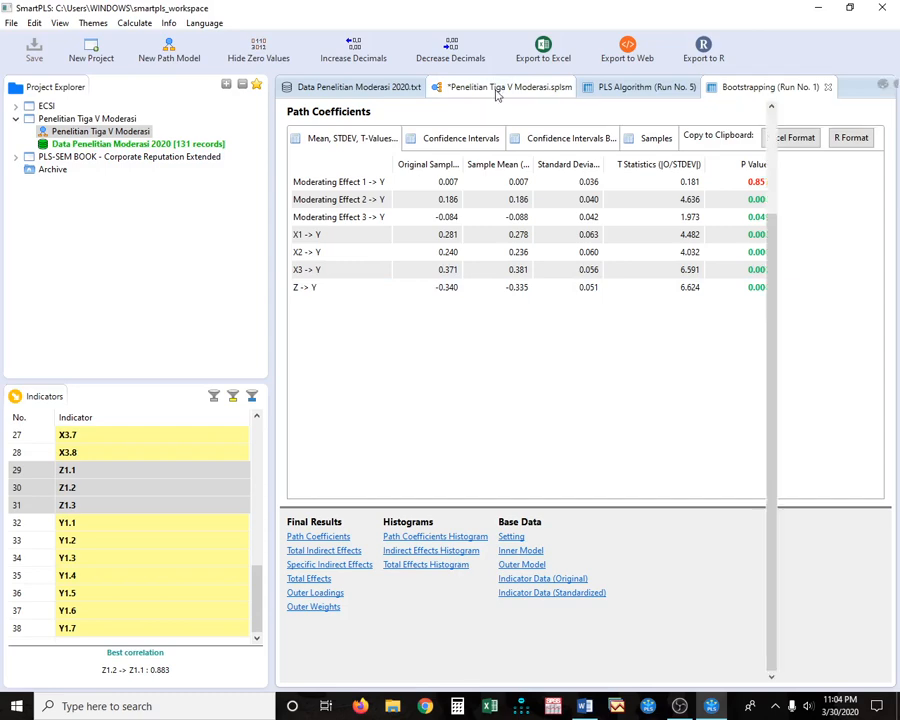
{"action": "left_click", "coordinate": [497, 88]}
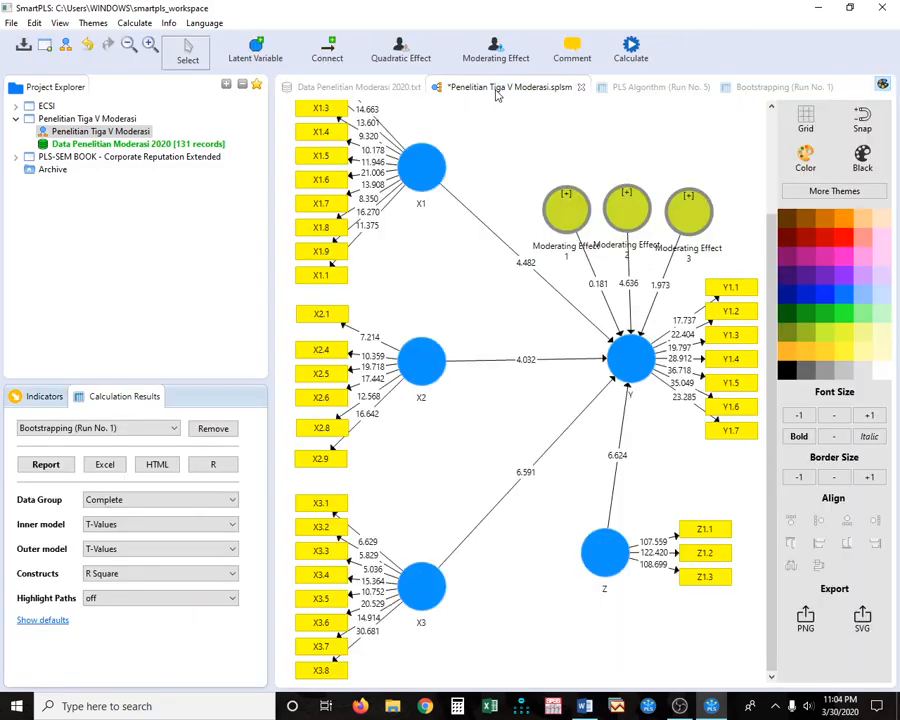
{"action": "left_click", "coordinate": [640, 88]}
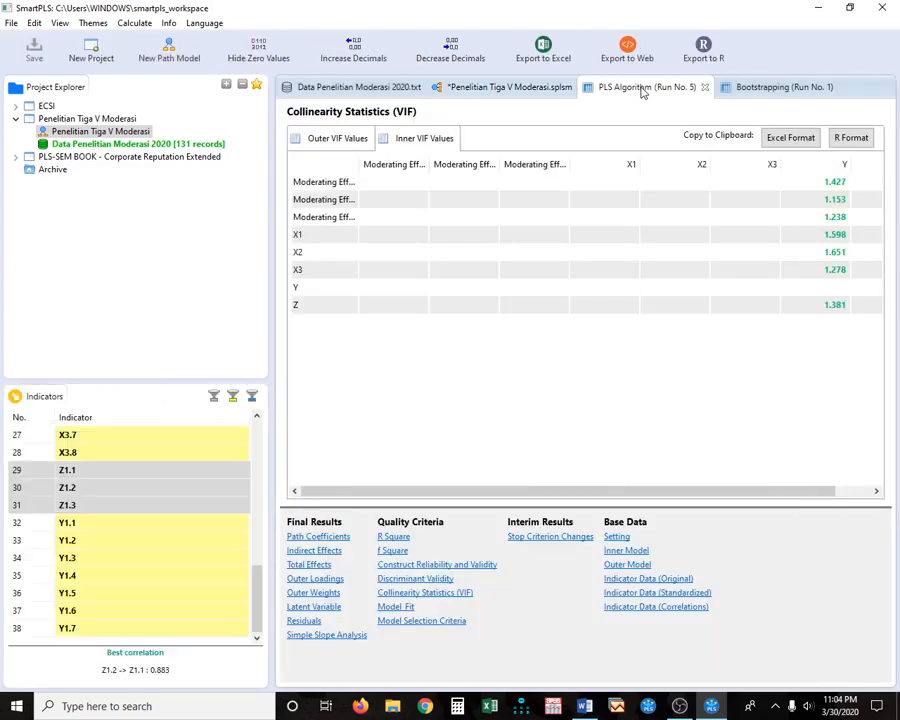
{"action": "left_click", "coordinate": [393, 538]}
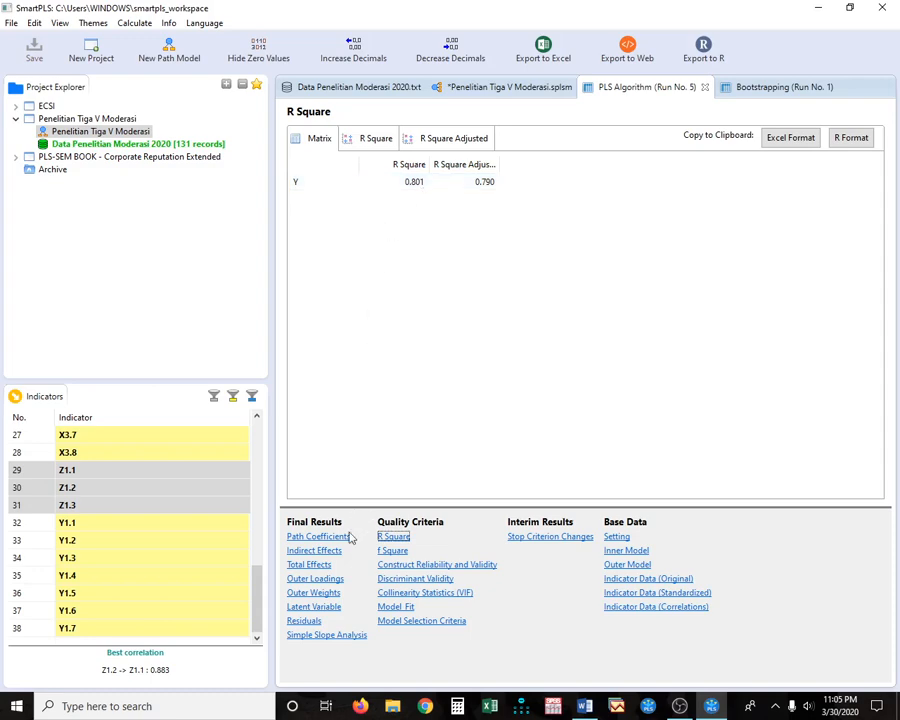
- Export the path model diagram with its bootstrapping t-values as a PNG image file named JDFKF
{"action": "left_click", "coordinate": [505, 88]}
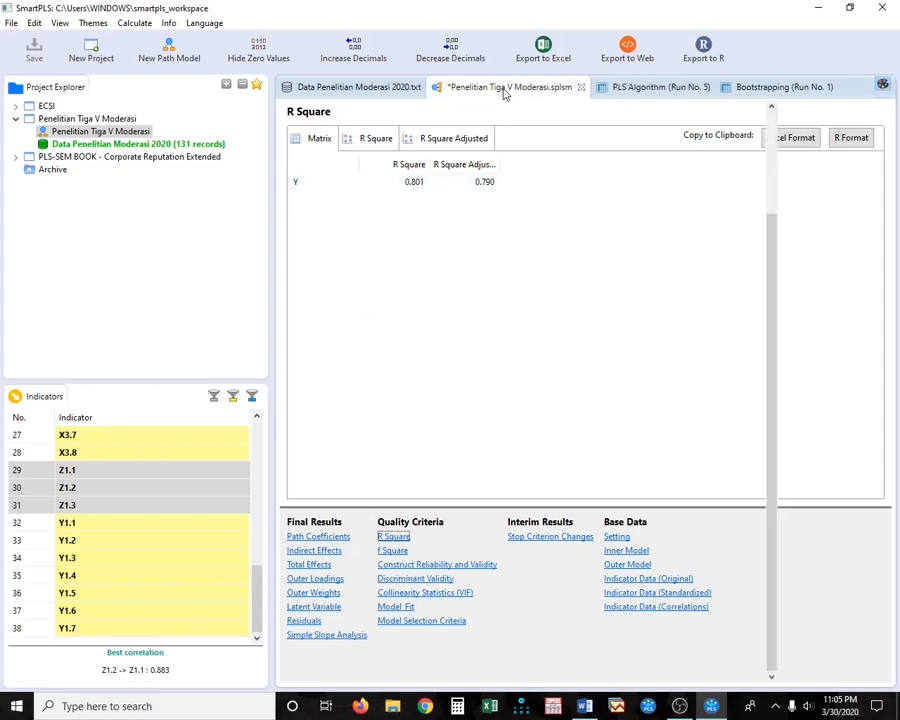
{"action": "scroll", "coordinate": [464, 410], "scroll_direction": "up", "scroll_amount": 3}
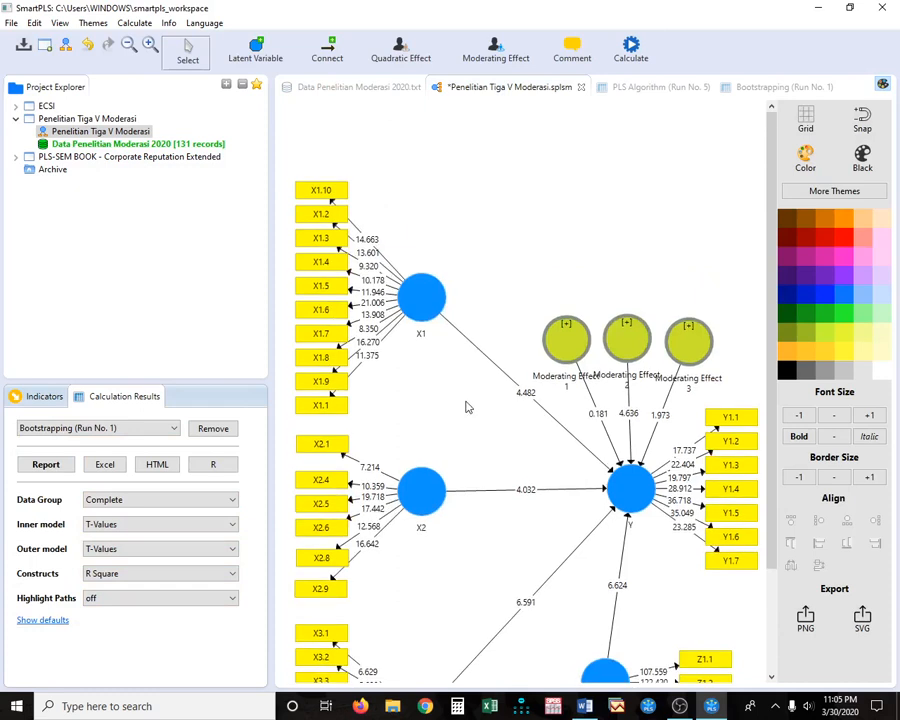
{"action": "right_click", "coordinate": [500, 275]}
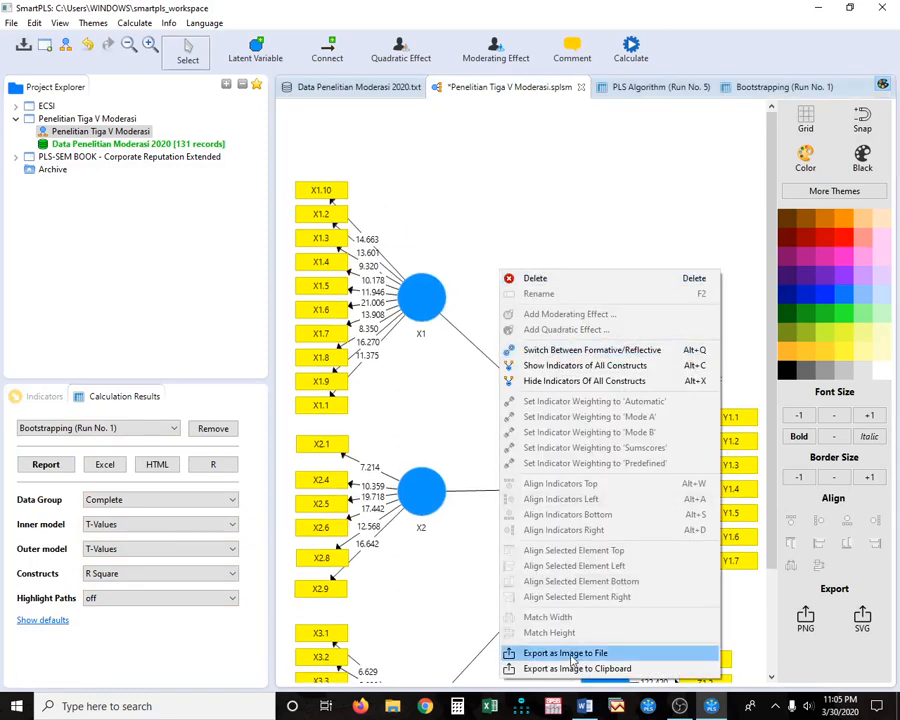
{"action": "left_click", "coordinate": [570, 658]}
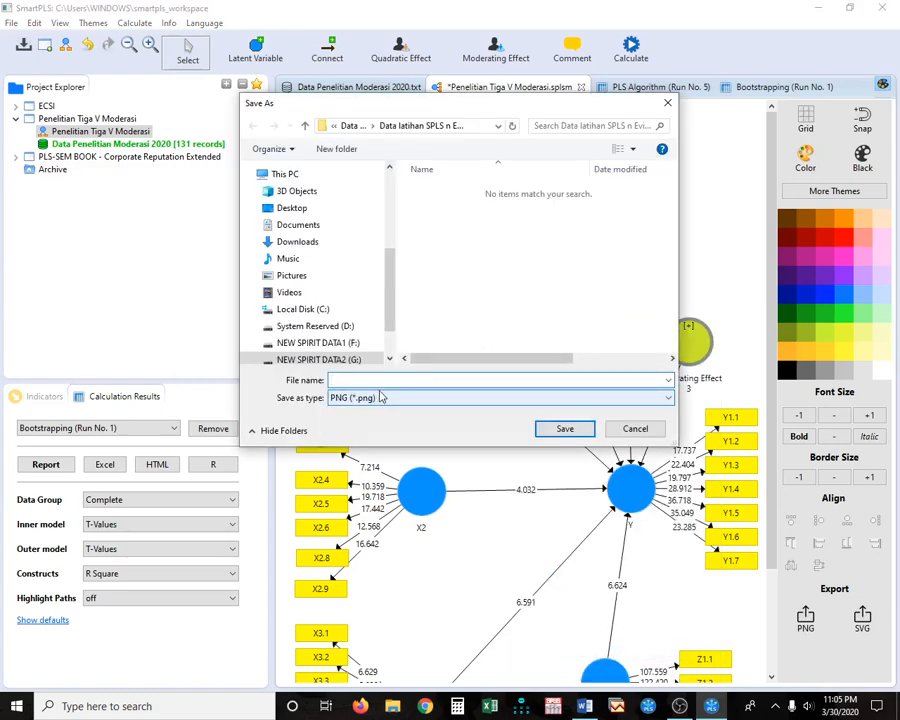
{"action": "type", "text": "JDFKF"}
{"action": "key", "text": "Return"}
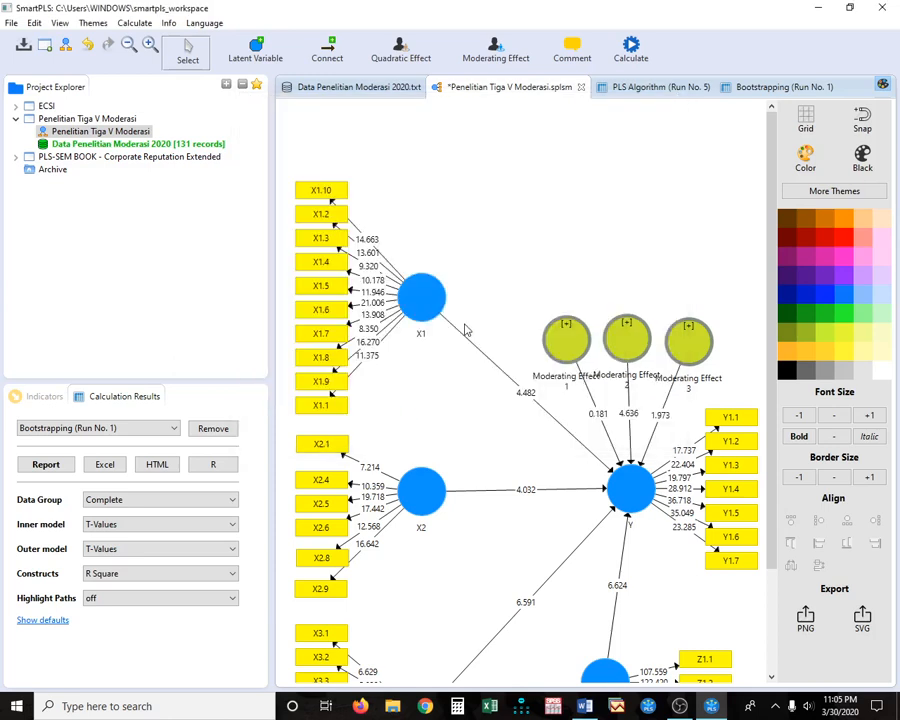